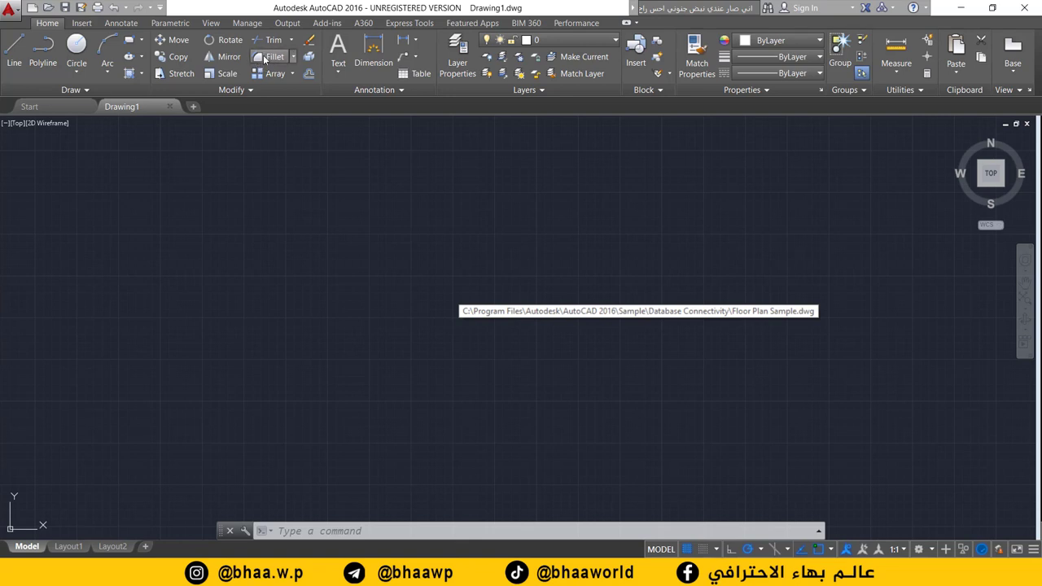
Step: Draw a 10-unit horizontal line
left_click(14, 51)
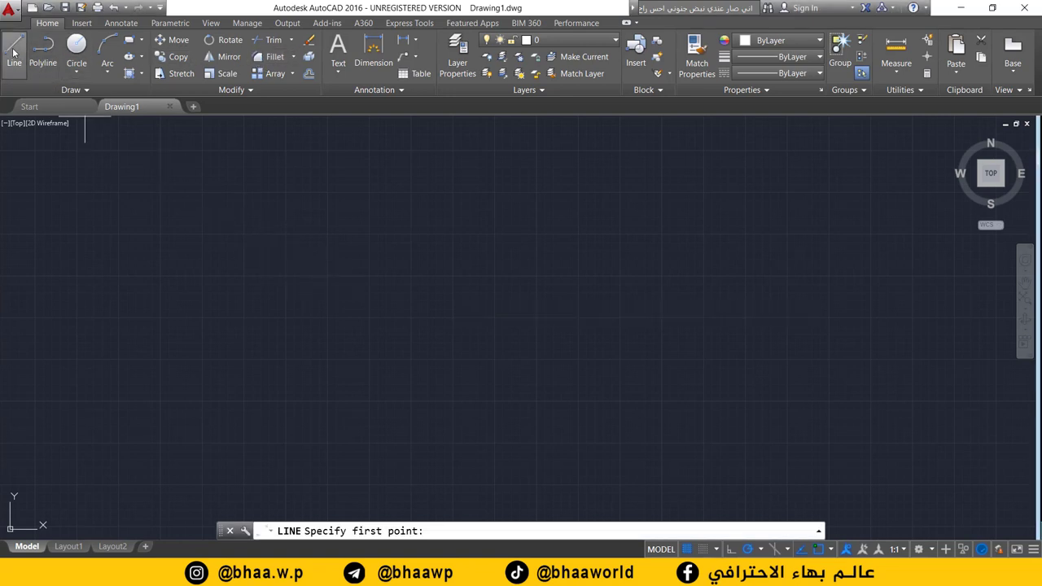
left_click(245, 232)
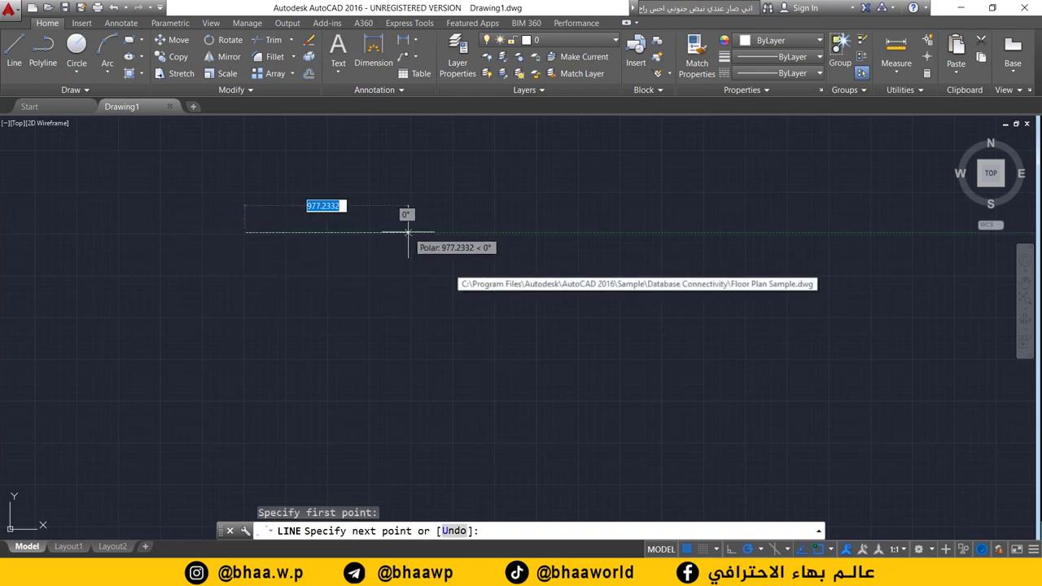
type("10")
key("Return")
key("Return")
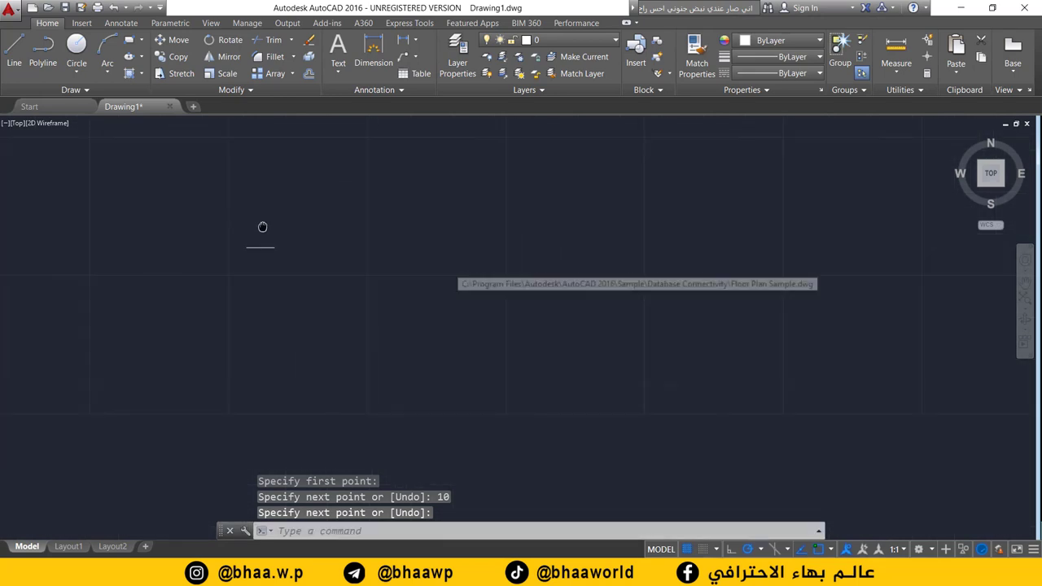
Step: Draw a 10-unit vertical line downward from the horizontal line's left end
left_click(17, 47)
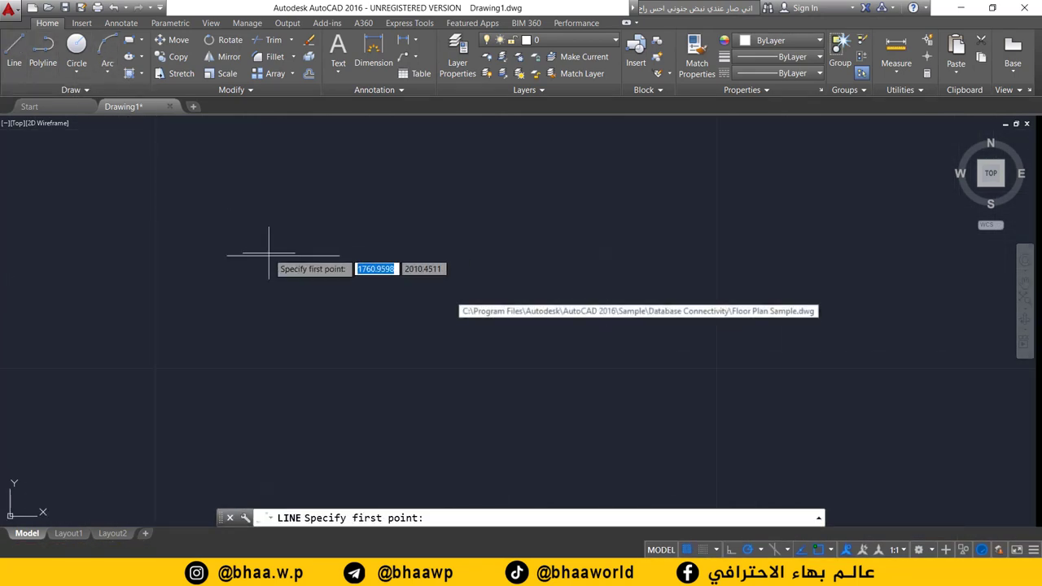
left_click(228, 255)
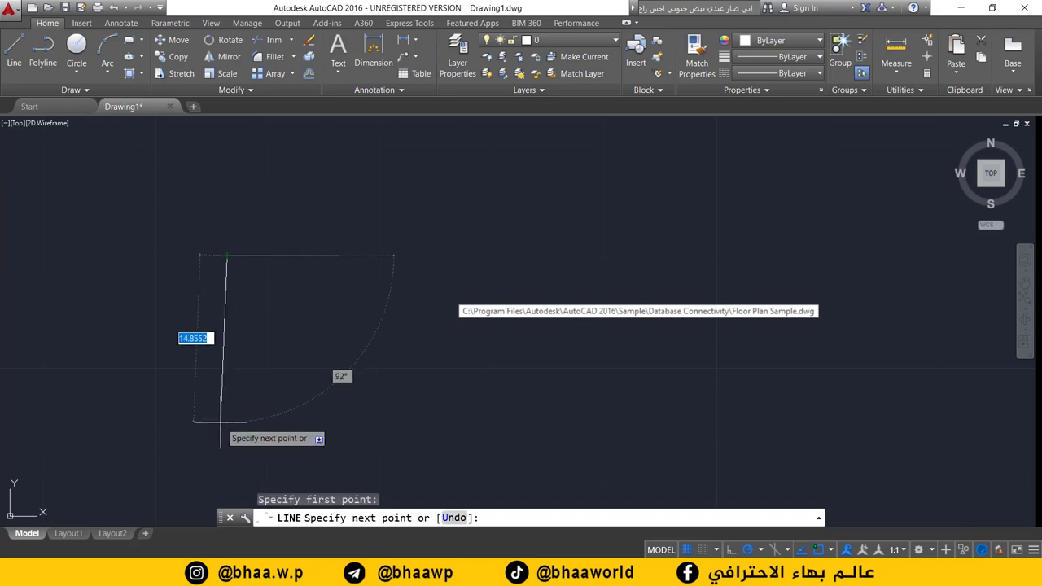
type("10")
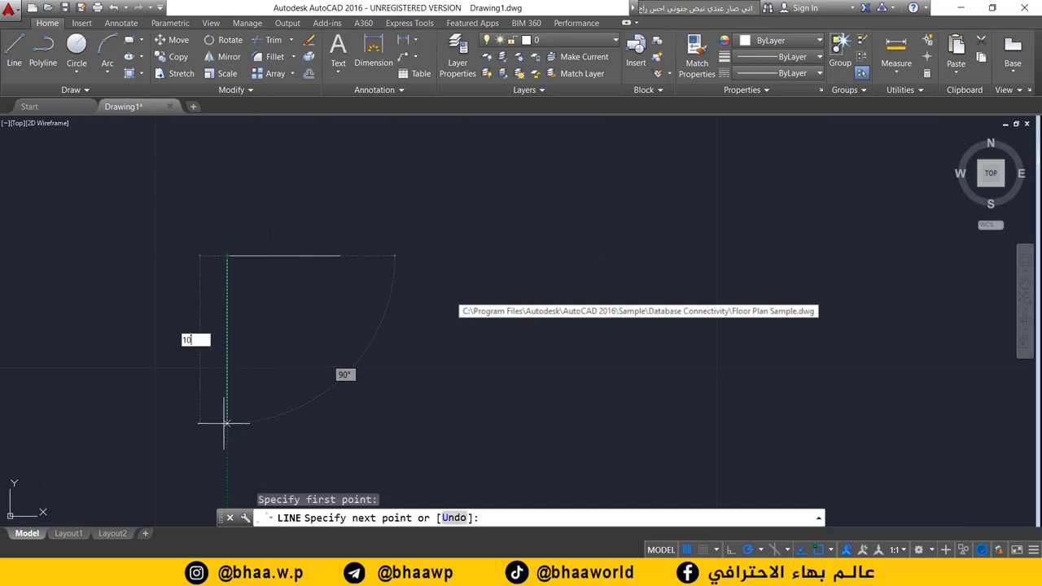
key("Return")
key("Return")
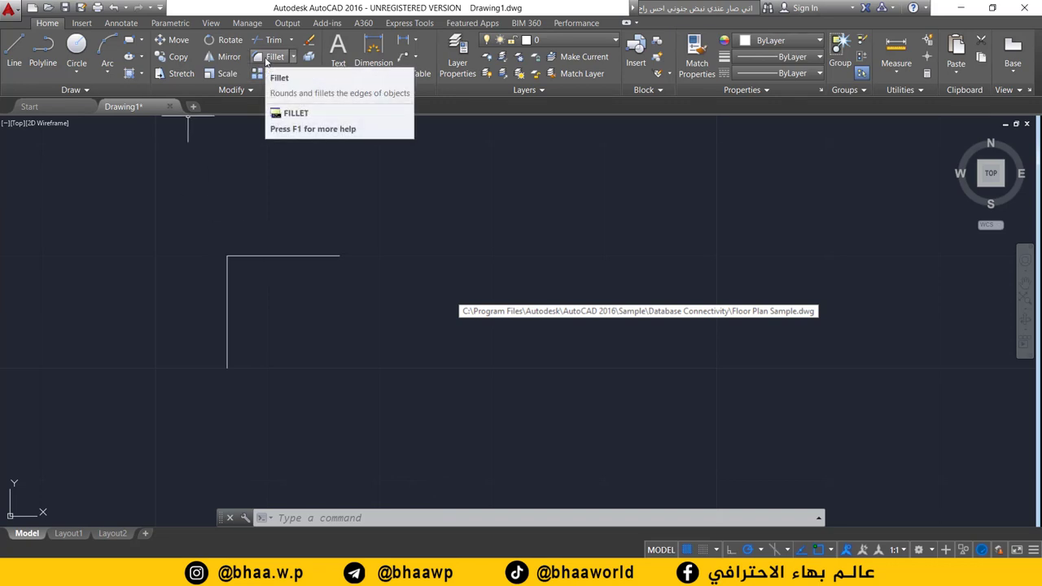
Step: Fillet the corner between the top line and the vertical line with radius 2
left_click(271, 59)
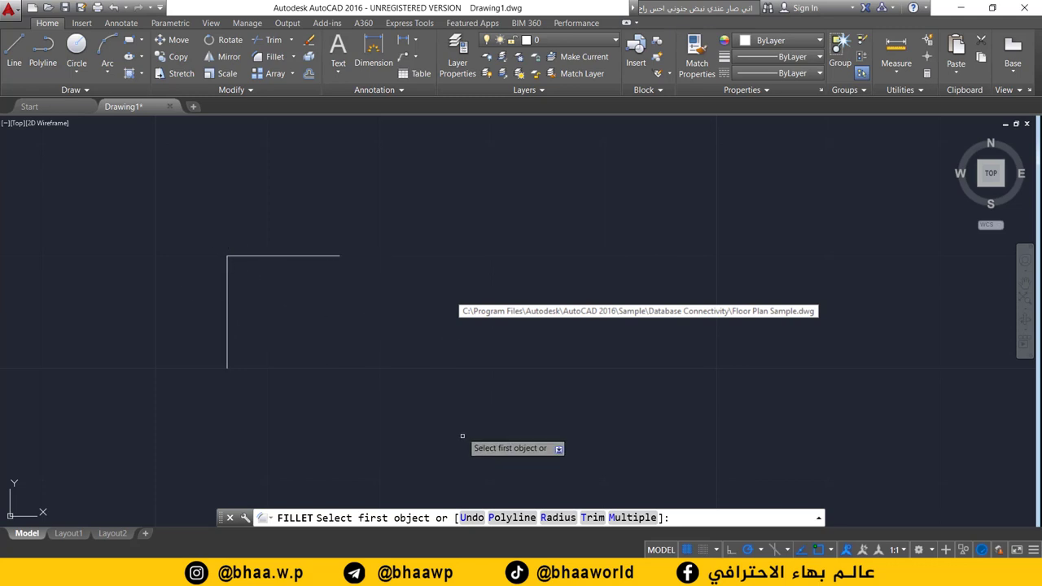
left_click(557, 518)
type("2")
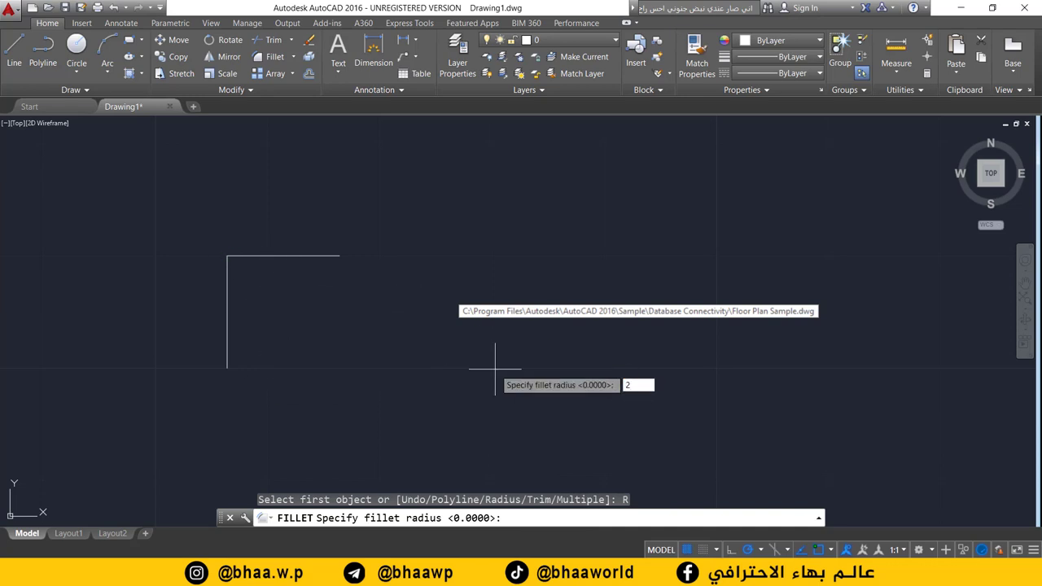
key("Return")
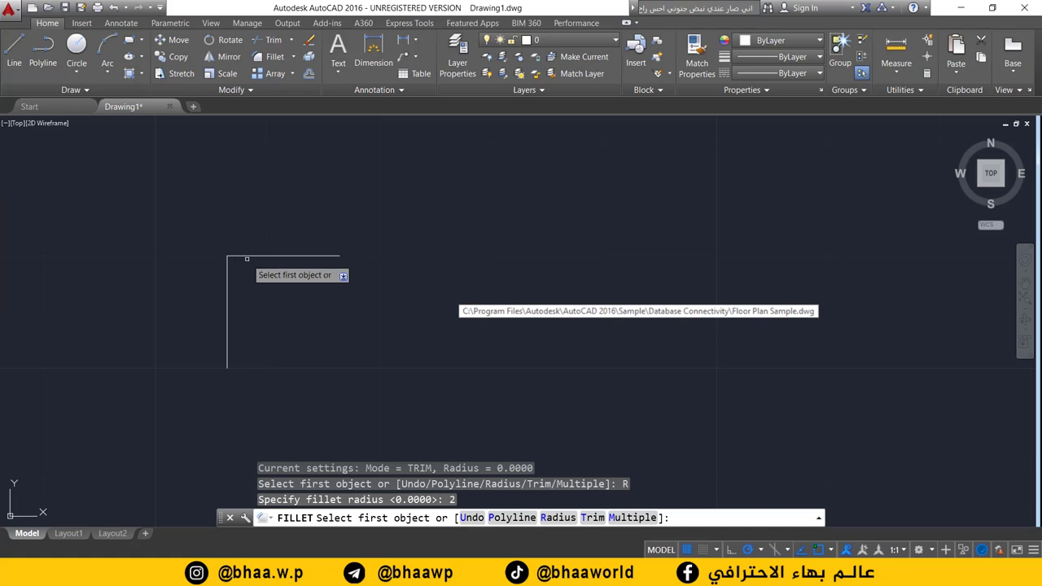
left_click(248, 256)
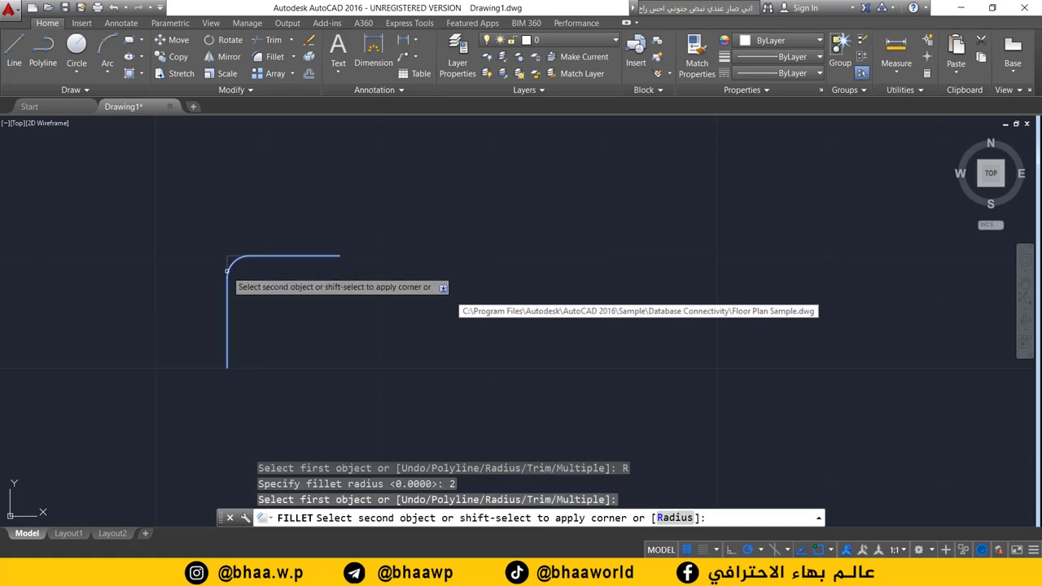
left_click(228, 270)
scroll(234, 257, "up", 2)
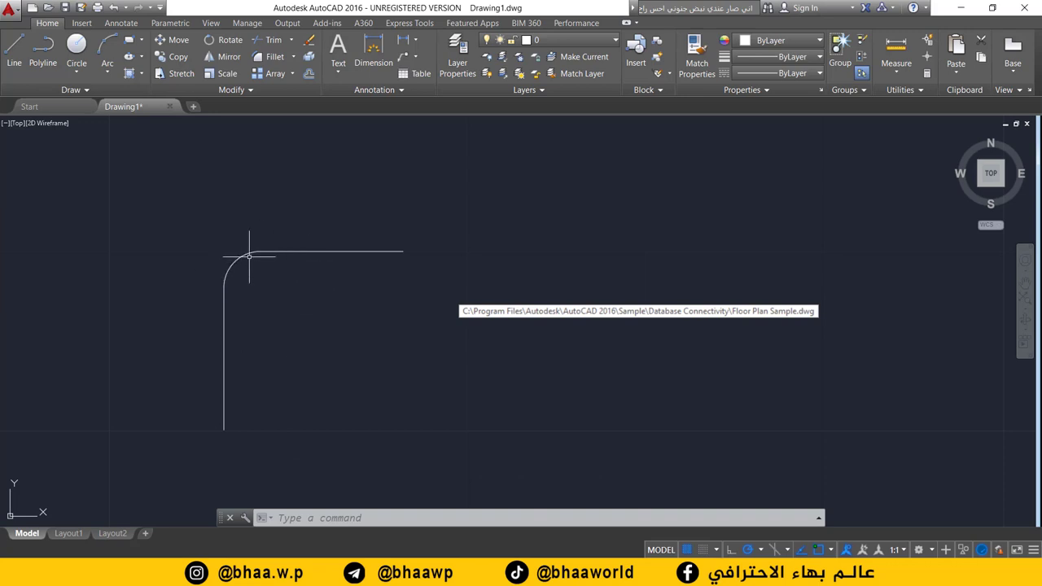
middle_click_drag(391, 269, 176, 314)
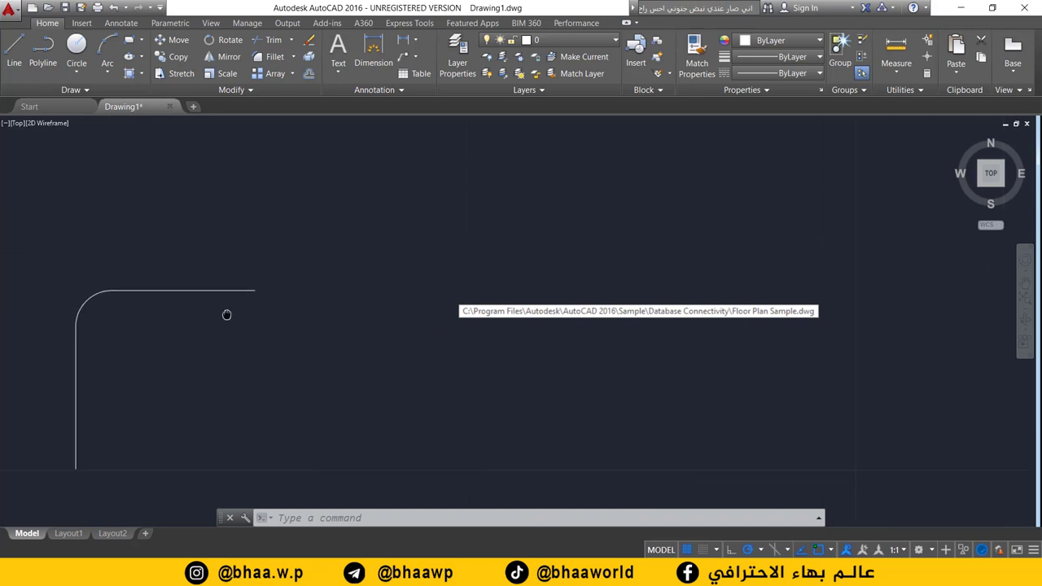
Step: Draw a rectangle sized by dimensions, length 5 and width 10, beside the filleted corner
left_click(134, 46)
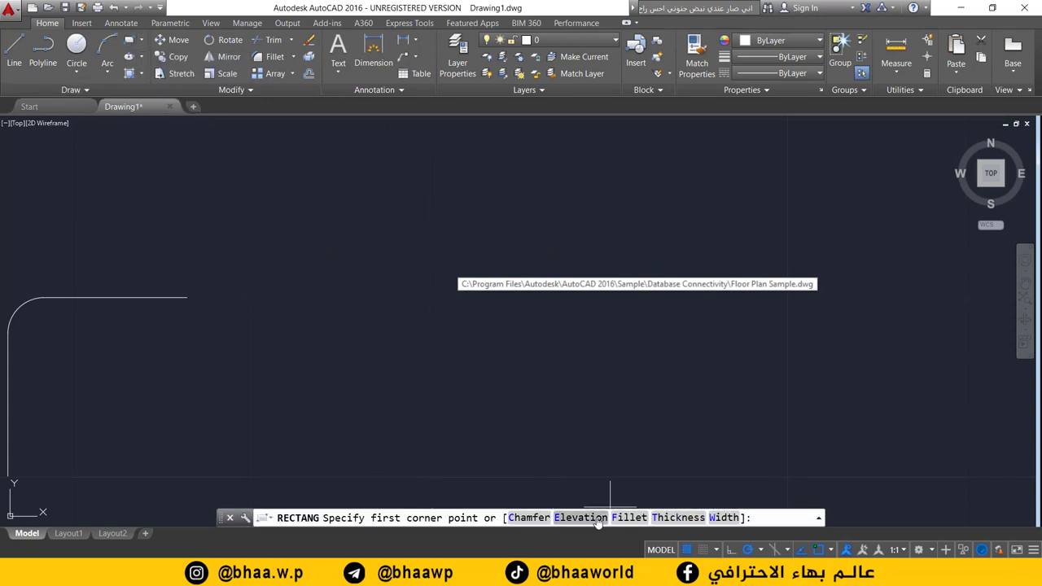
left_click(300, 239)
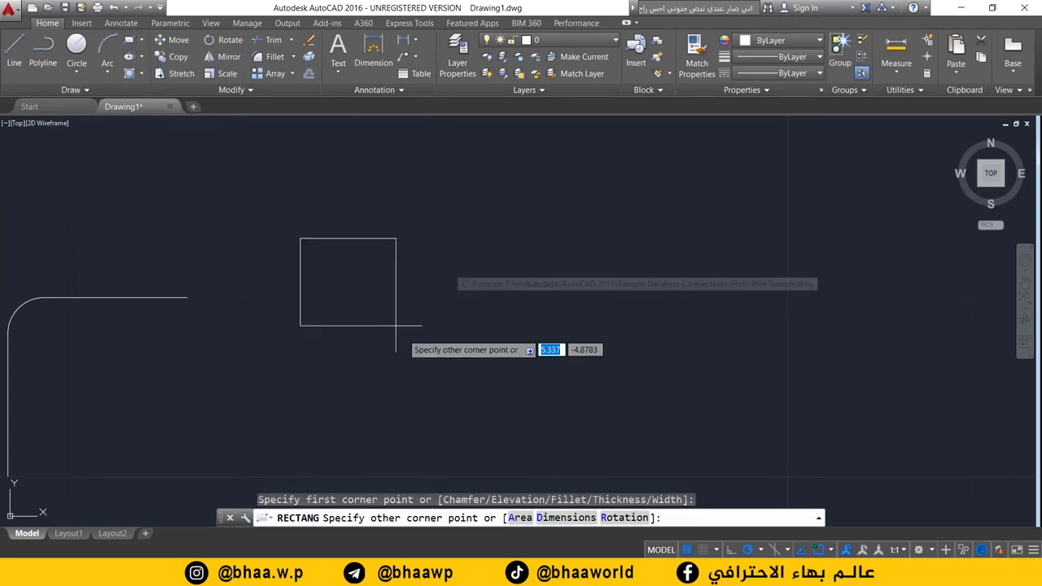
left_click(567, 518)
type("5")
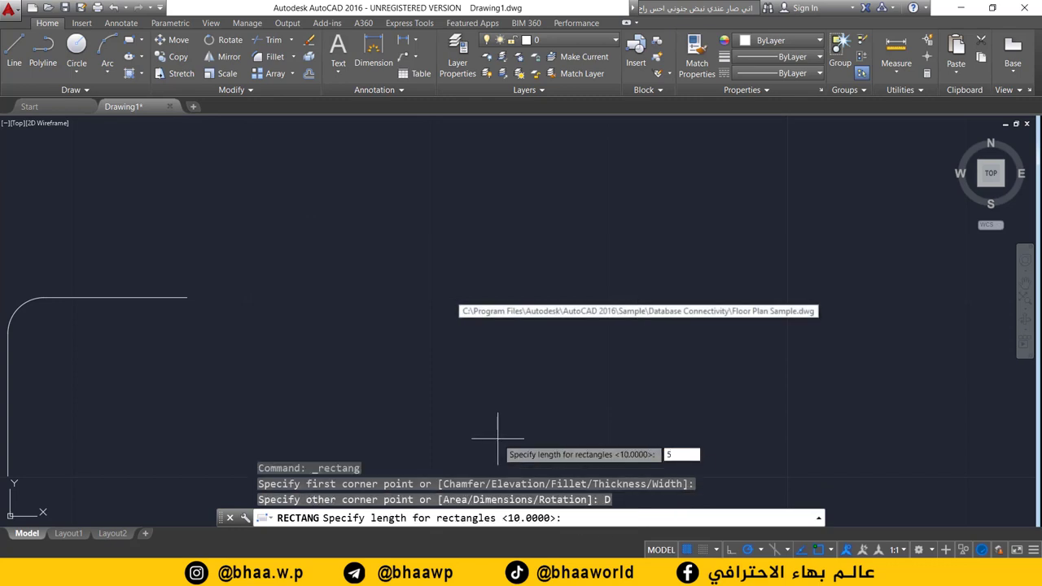
key("Return")
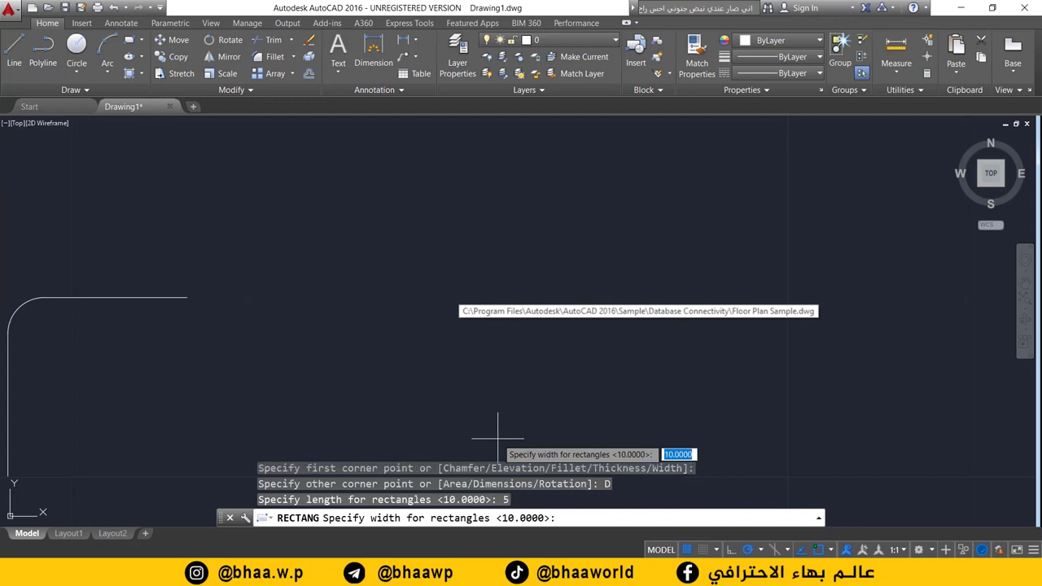
key("Return")
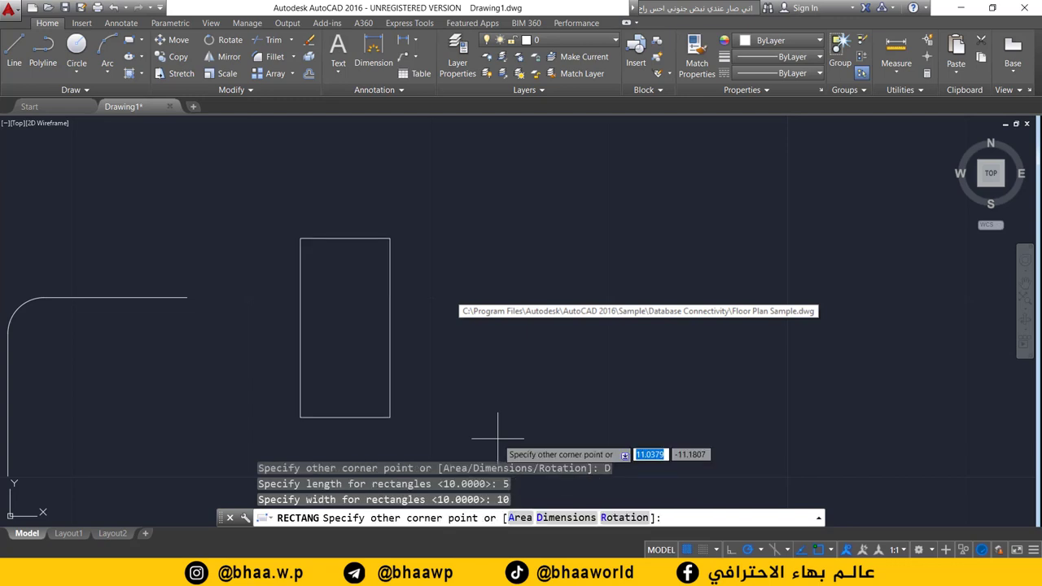
left_click(362, 293)
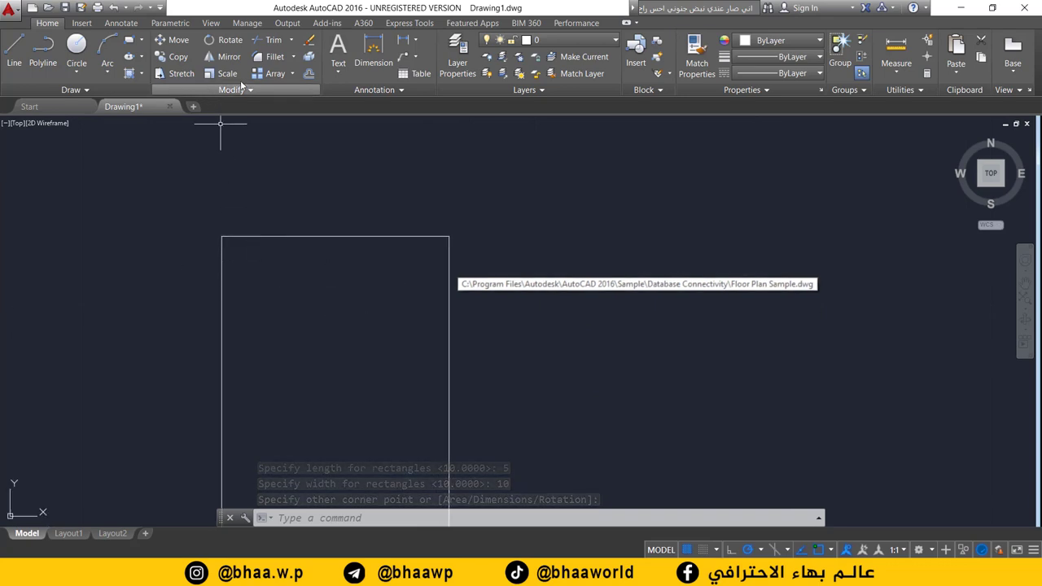
Step: Fillet the rectangle's top-left corner with radius 1
left_click(275, 56)
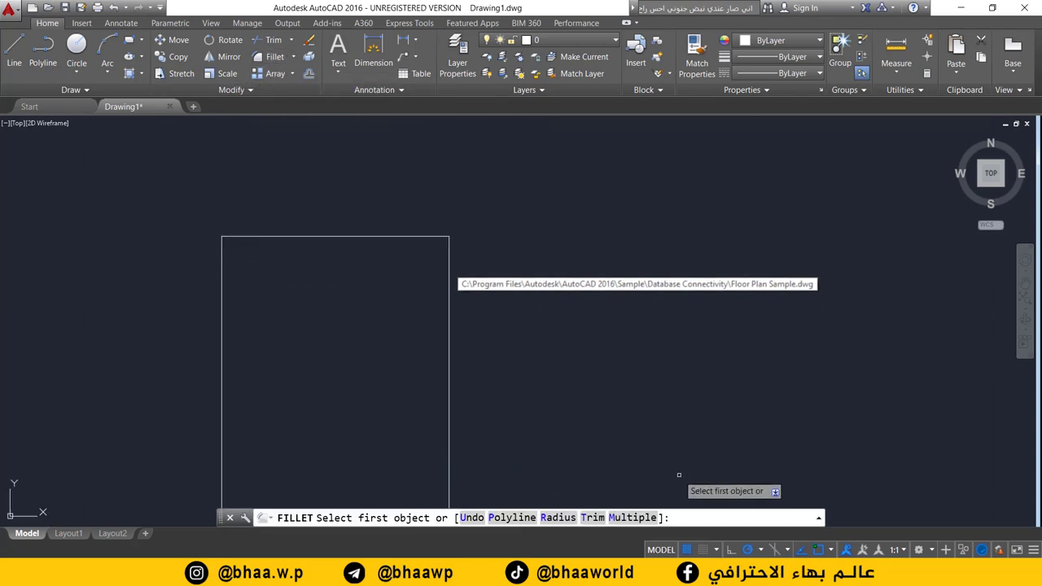
left_click(559, 517)
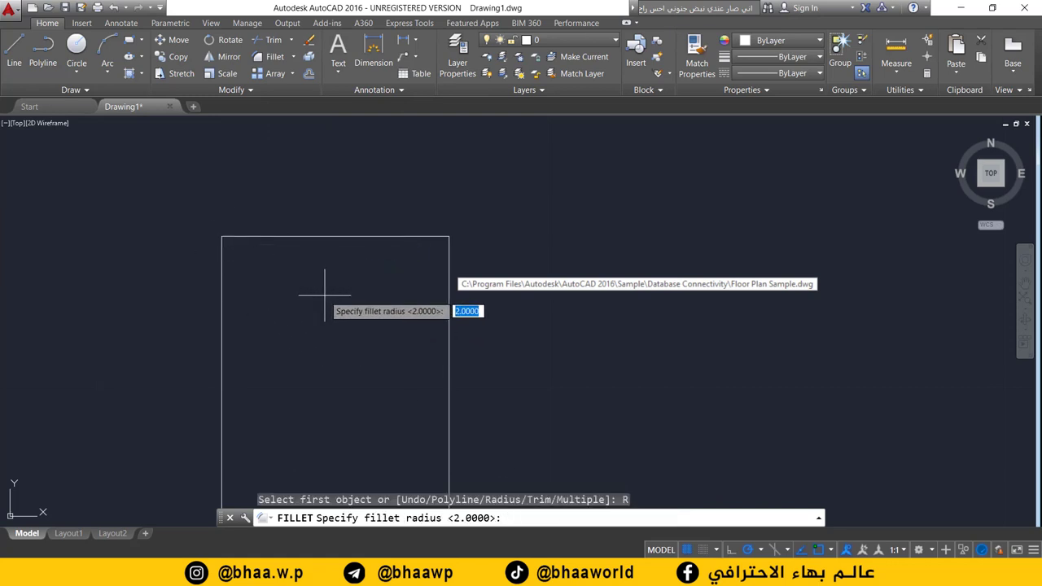
type("1")
key("Return")
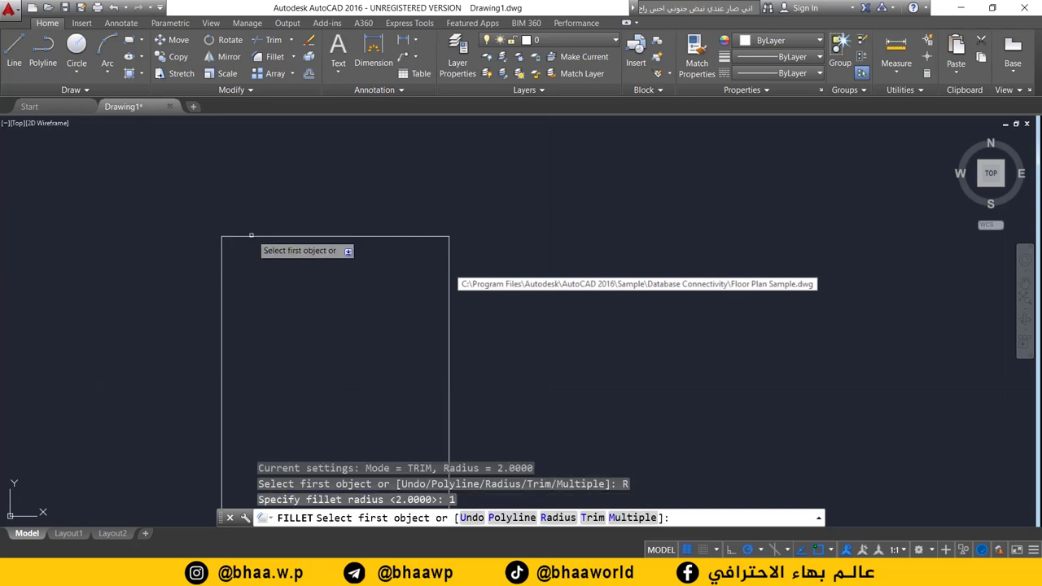
left_click(251, 236)
left_click(221, 257)
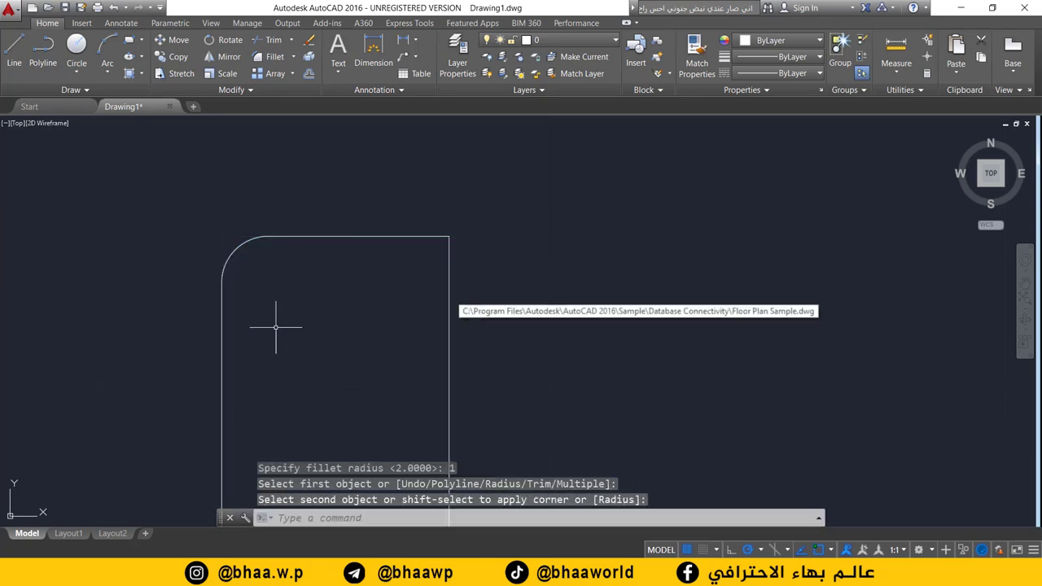
Step: Fillet the rectangle's top-right corner with radius 3
left_click(274, 56)
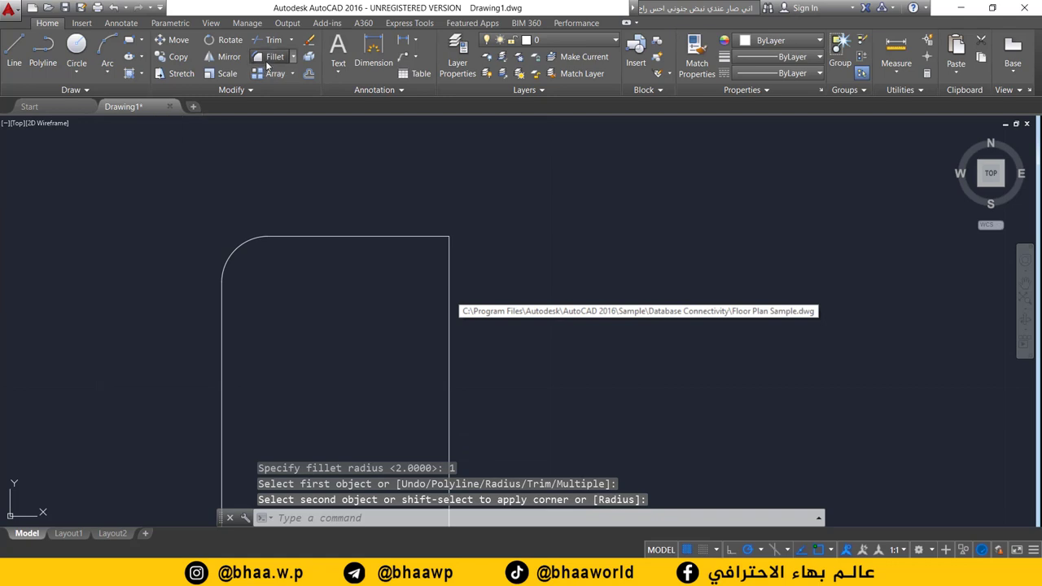
left_click(561, 518)
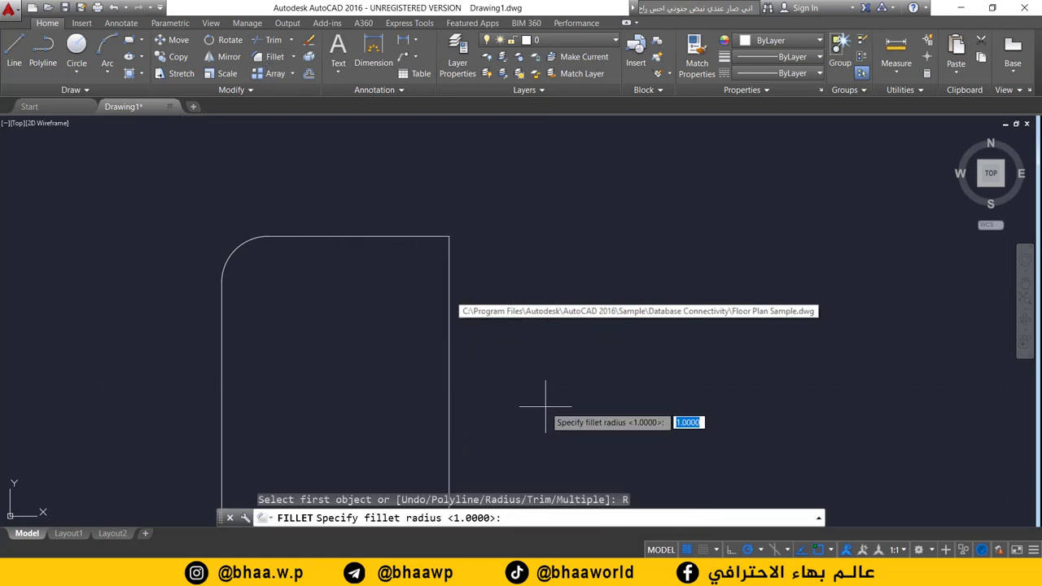
type("3")
key("Return")
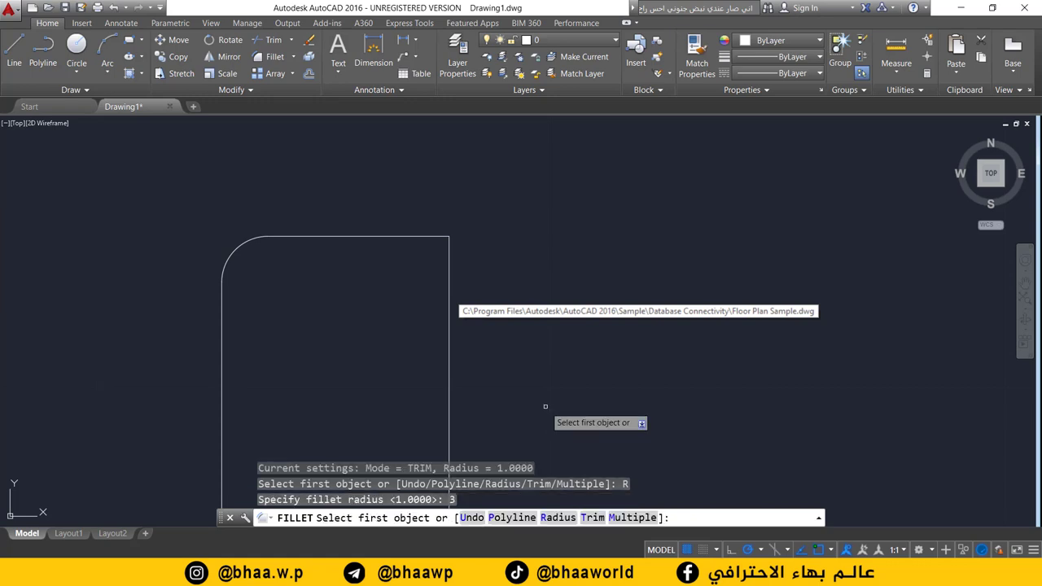
left_click(390, 237)
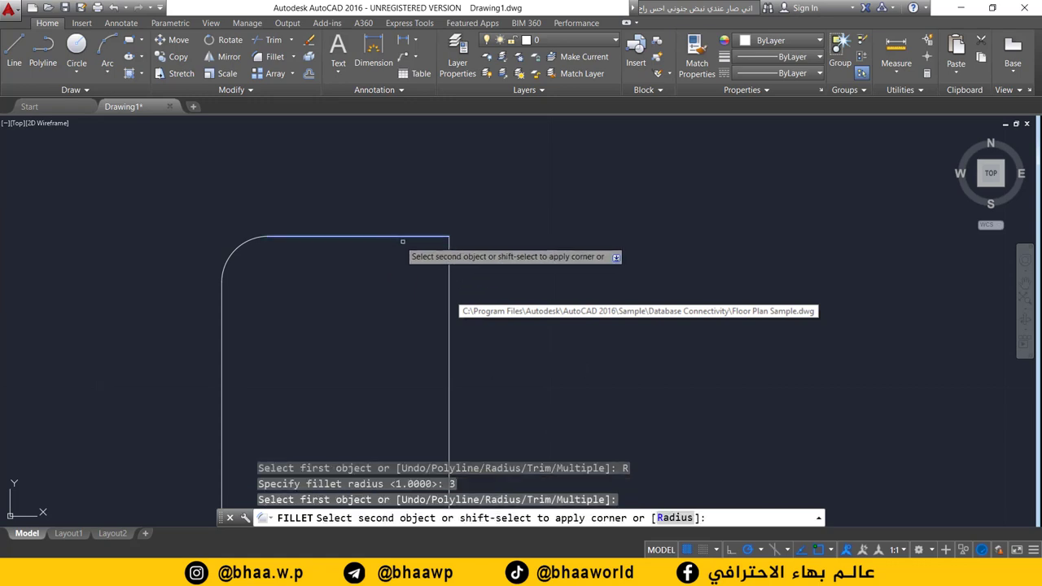
left_click(445, 361)
scroll(423, 358, "down", 2)
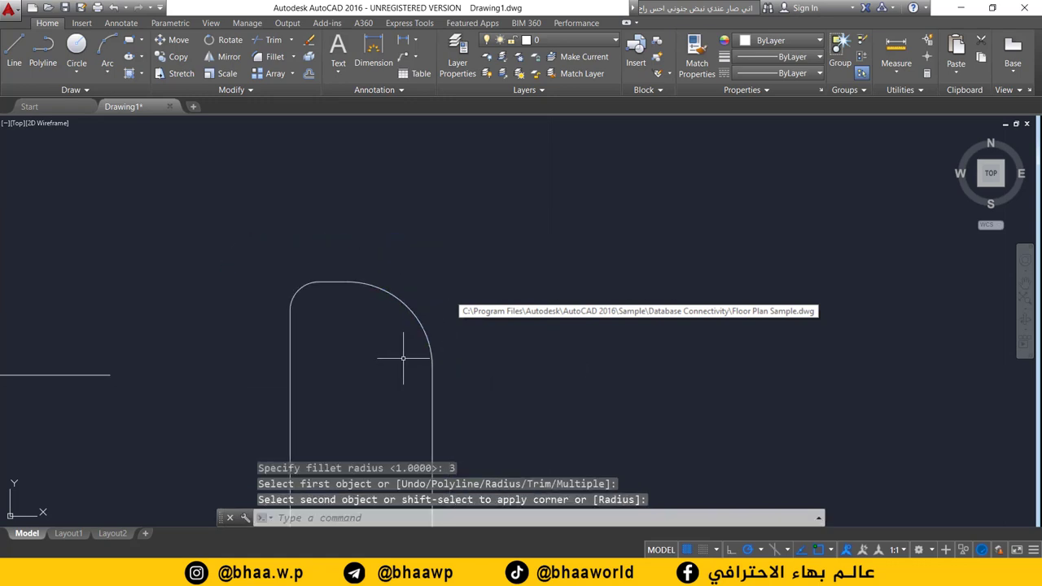
scroll(415, 309, "down", 2)
middle_click_drag(423, 261, 353, 225)
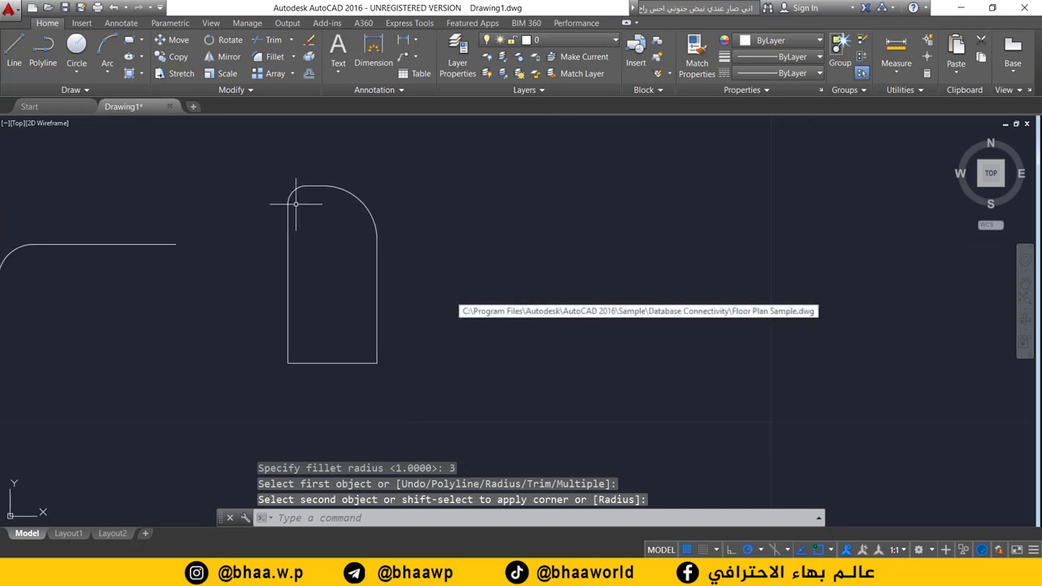
scroll(423, 250, "down", 2)
middle_click_drag(407, 274, 318, 338)
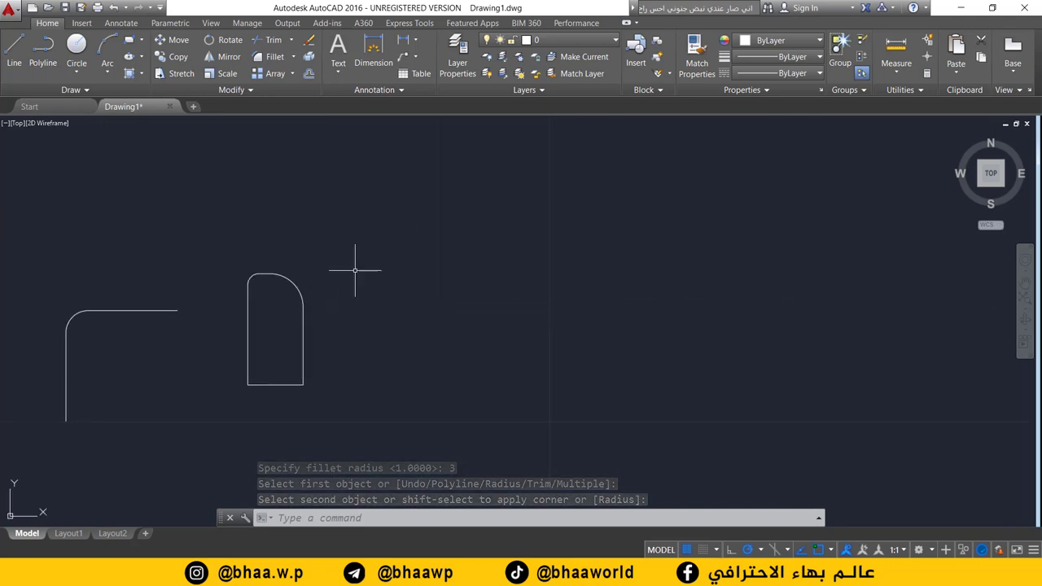
middle_click_drag(337, 263, 272, 299)
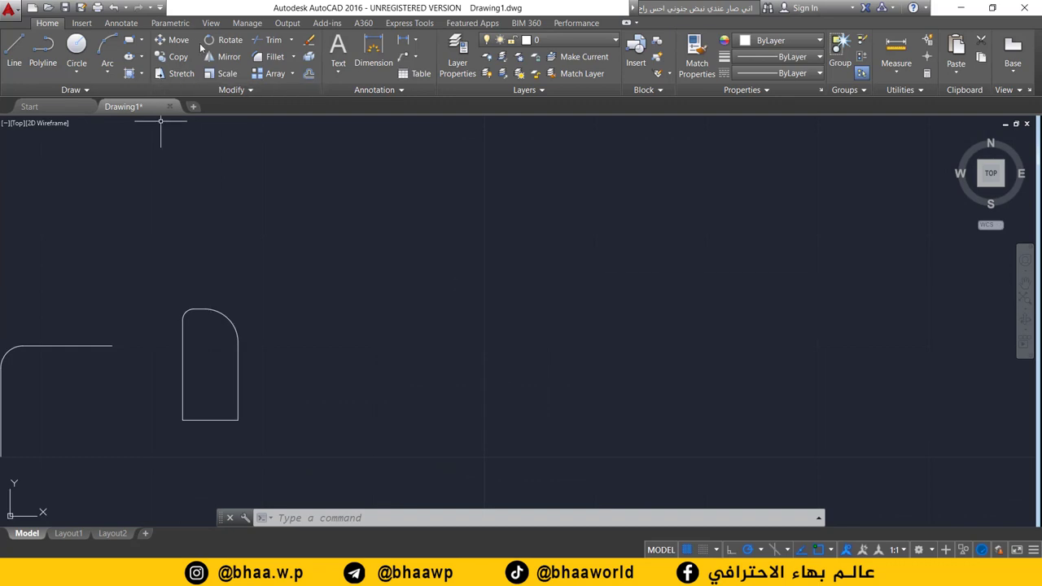
Step: Draw a 5-unit horizontal line
left_click(14, 48)
left_click(326, 205)
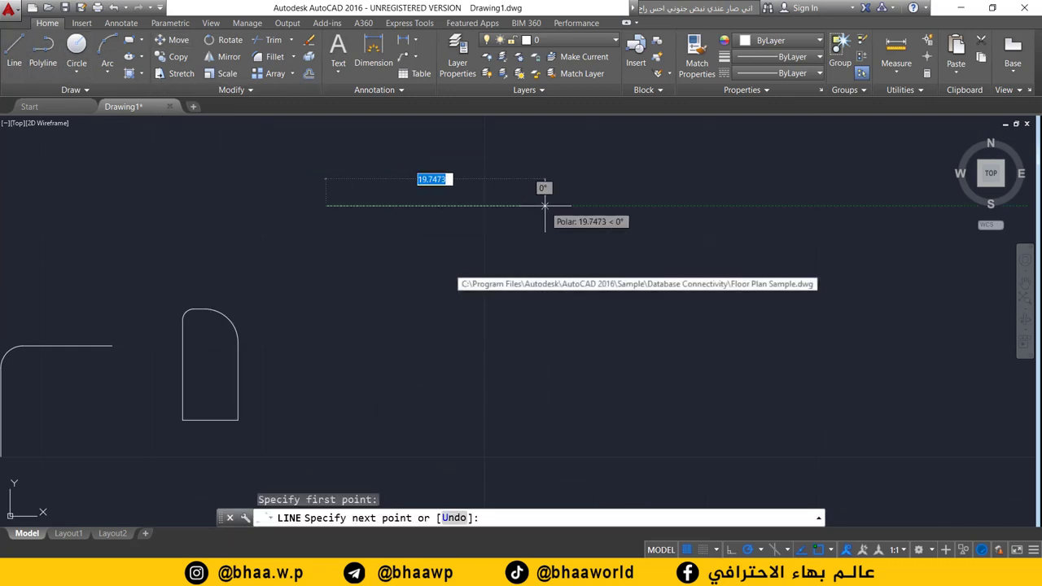
type("5")
key("Return")
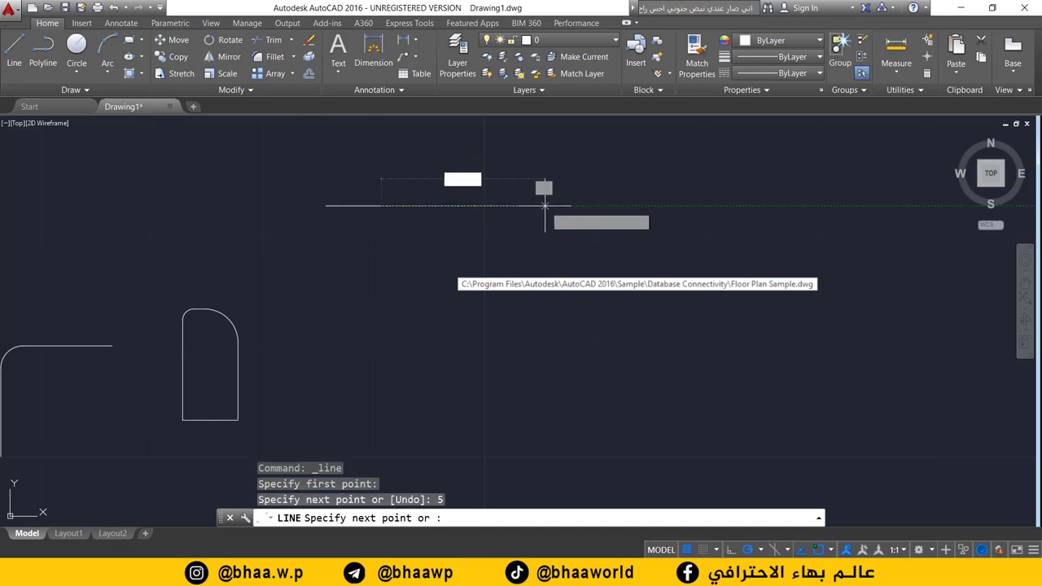
key("Return")
Step: Draw a 5-unit vertical line down from its left end and shift it slightly left
left_click(22, 60)
scroll(350, 228, "up", 4)
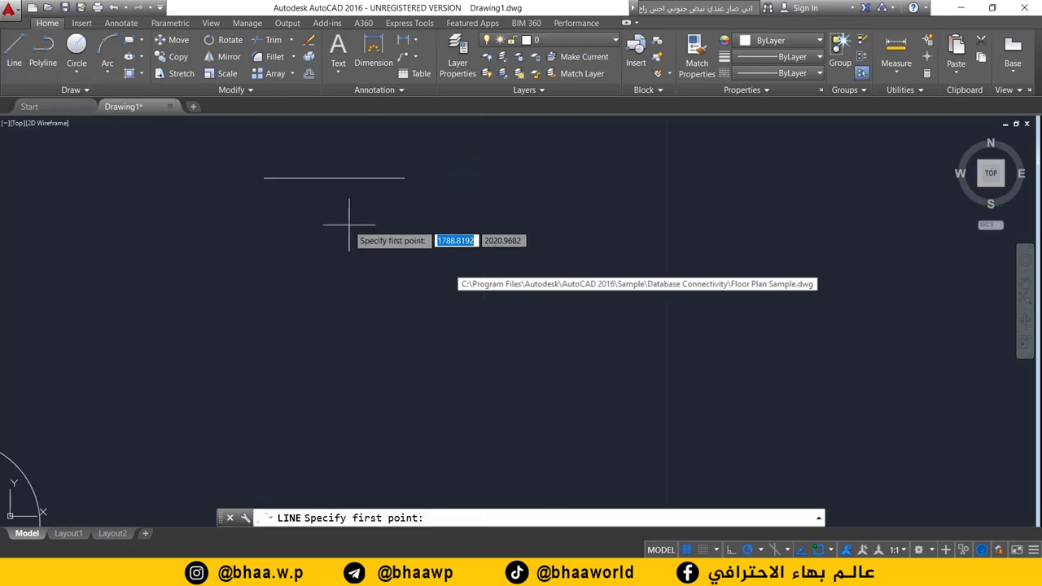
left_click(263, 206)
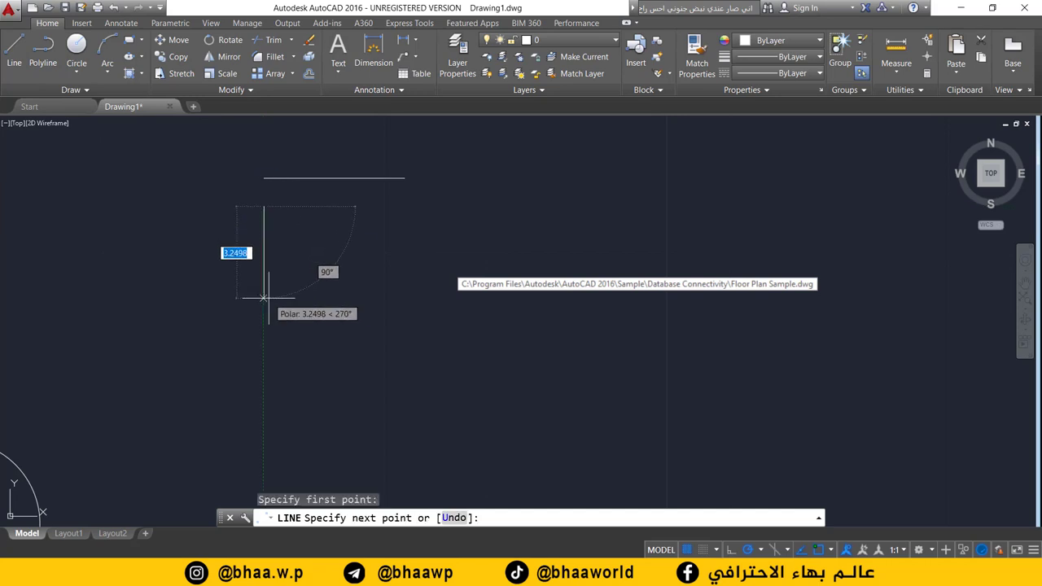
type("5")
key("Return")
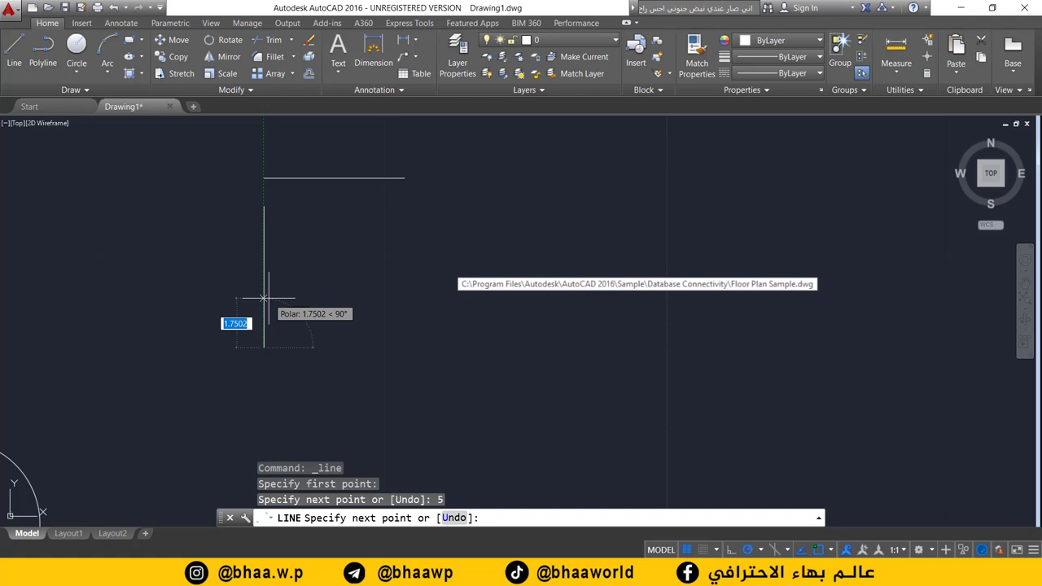
key("Return")
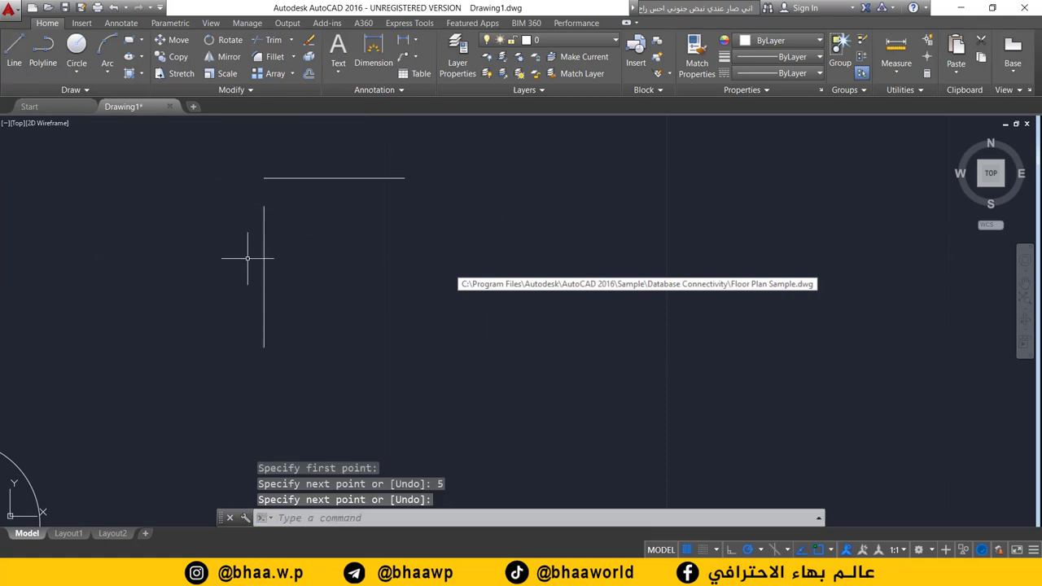
left_click(263, 247)
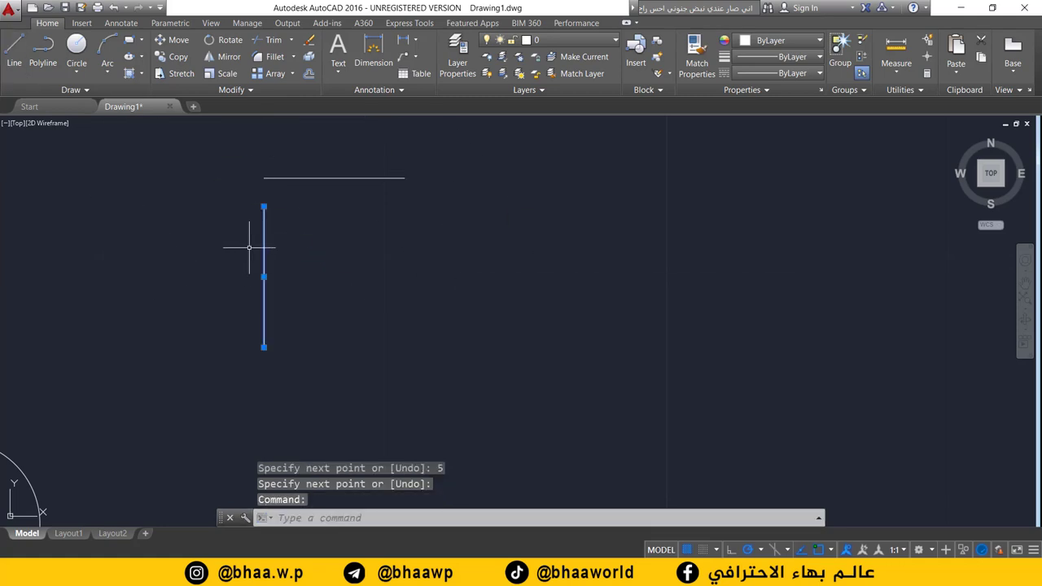
left_click_drag(263, 244, 245, 241)
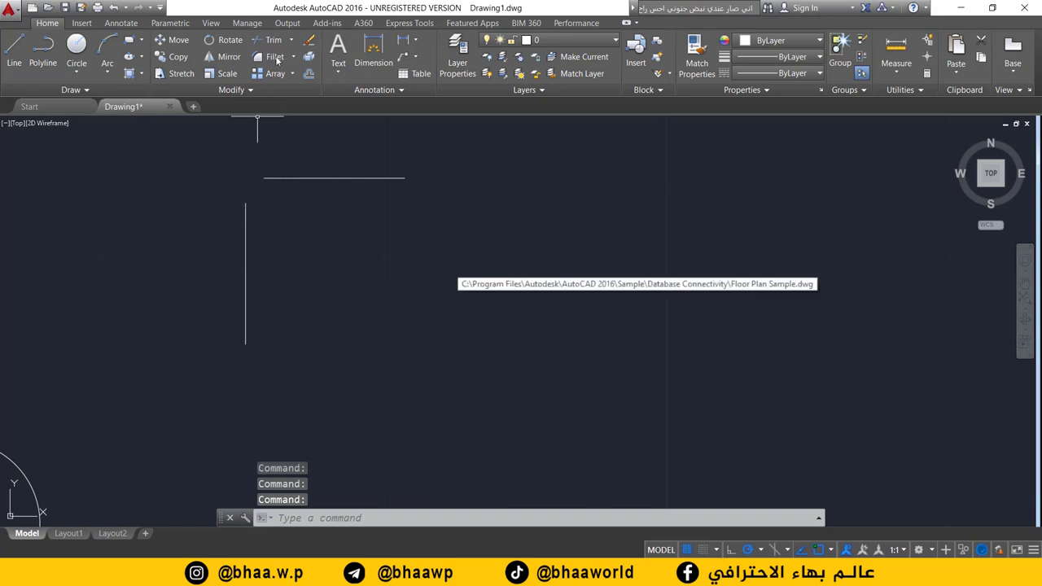
Step: Fillet the separated horizontal and vertical lines with radius 2, bridging the gap
left_click(274, 58)
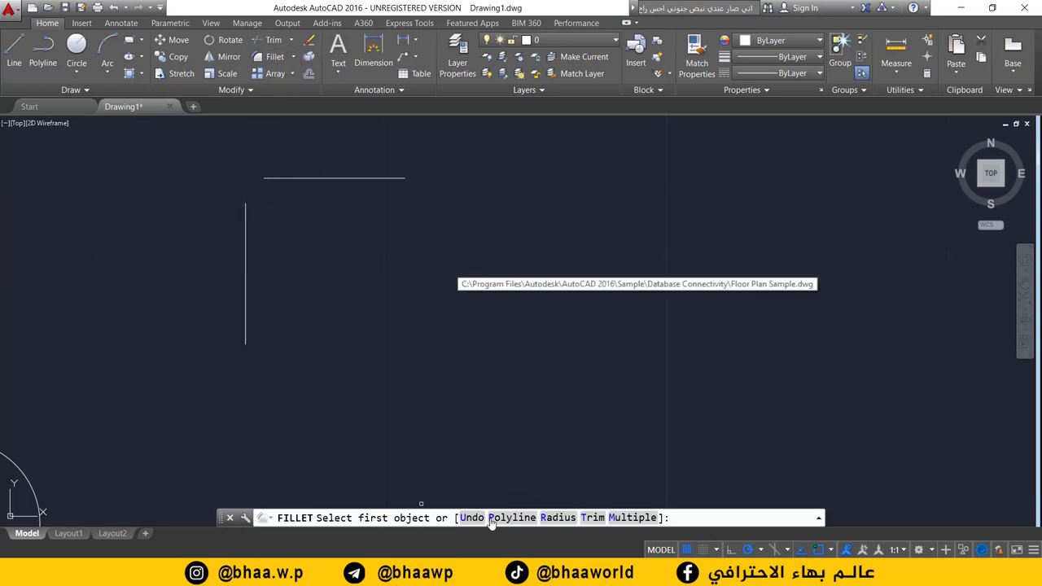
left_click(557, 516)
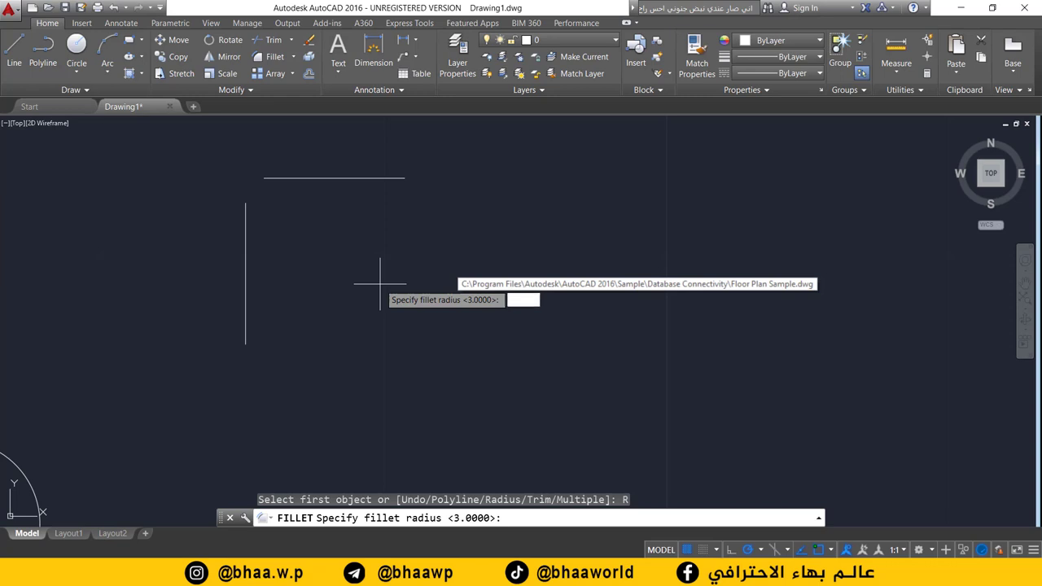
type("2")
key("Return")
left_click(283, 179)
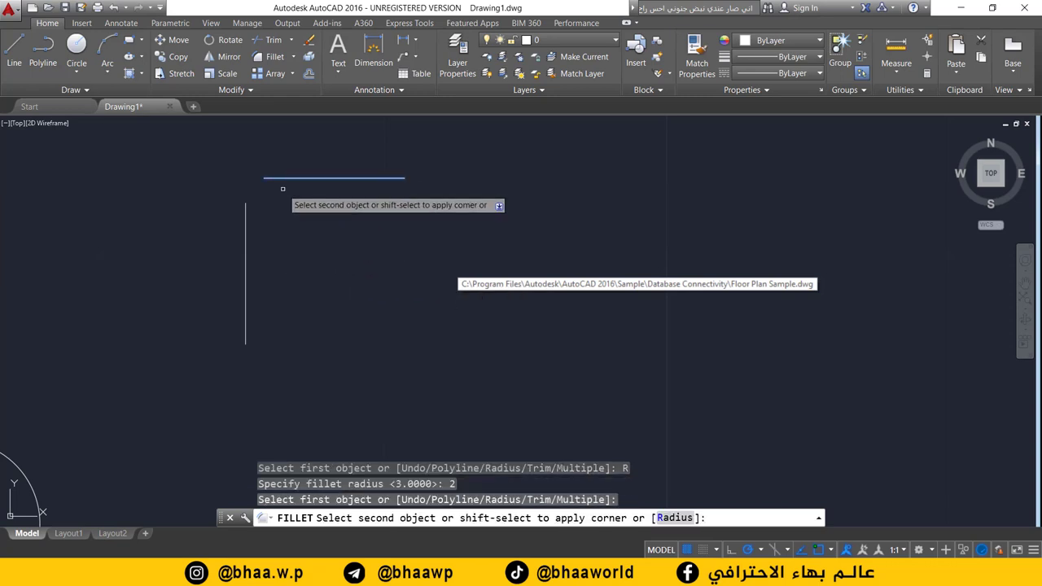
left_click(246, 228)
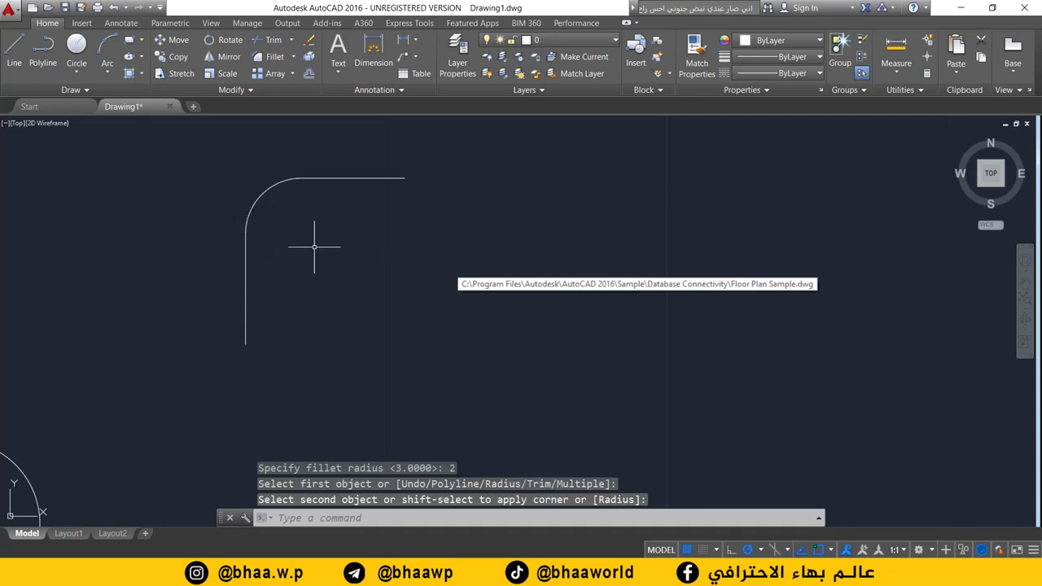
scroll(314, 247, "down", 3)
middle_click_drag(255, 205, 42, 284)
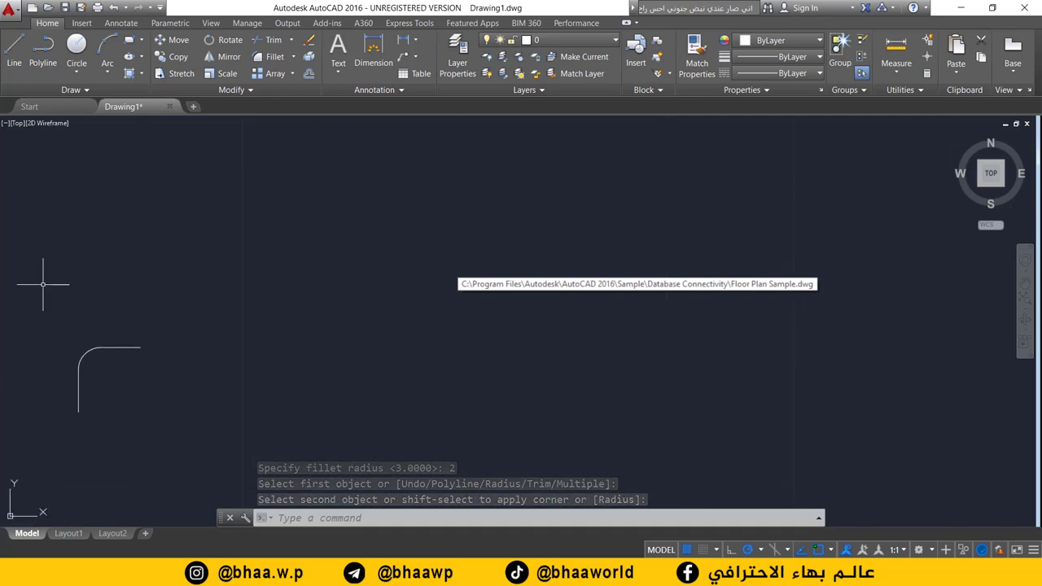
Step: Draw a circle of radius 5 using Center, Radius
left_click(77, 74)
left_click(106, 90)
left_click(338, 277)
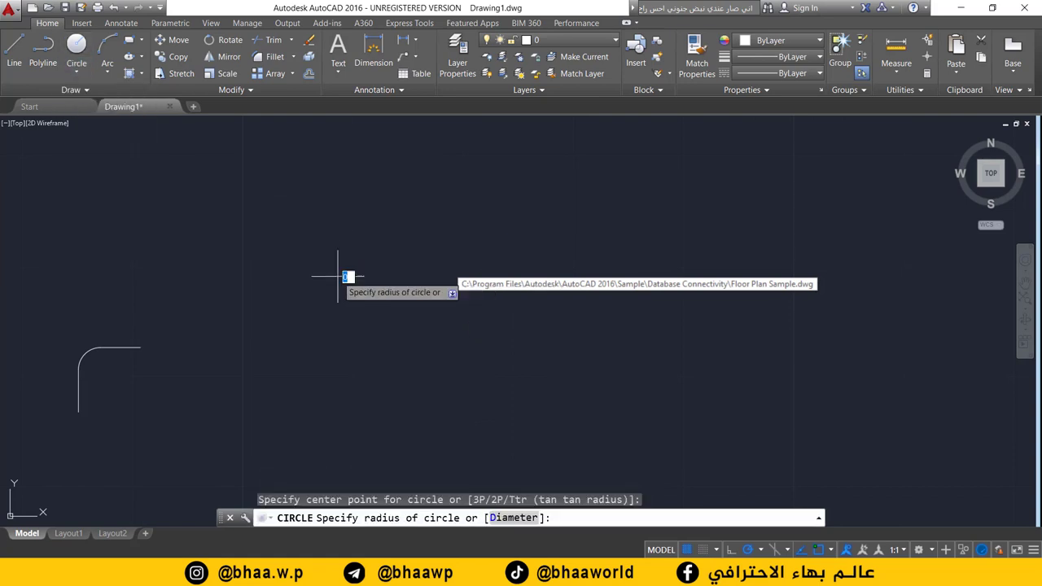
type("5")
key("Return")
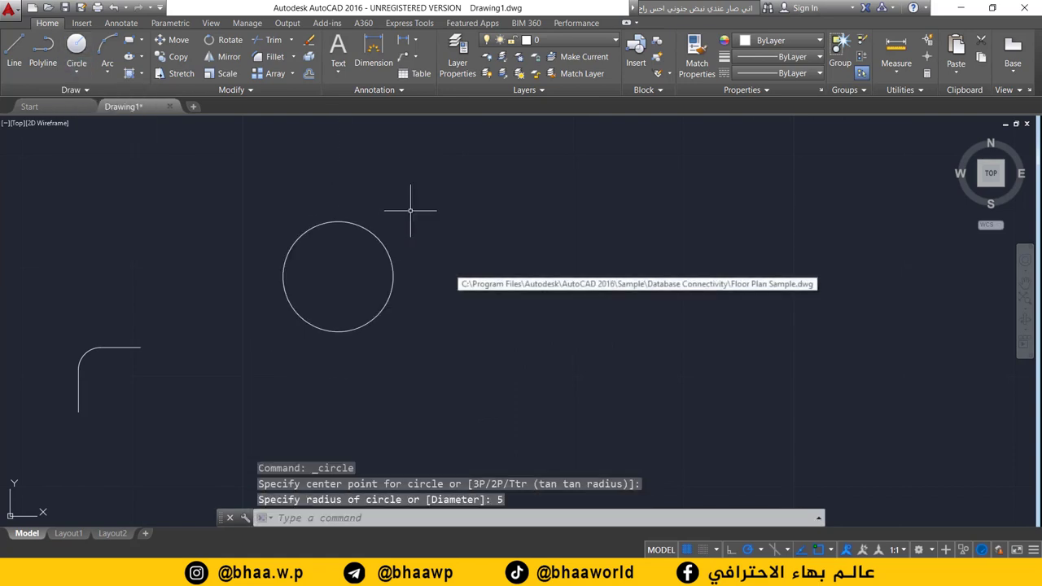
Step: Add a second radius-5 circle below, then move it down-right so they don't overlap
left_click(77, 74)
left_click(106, 114)
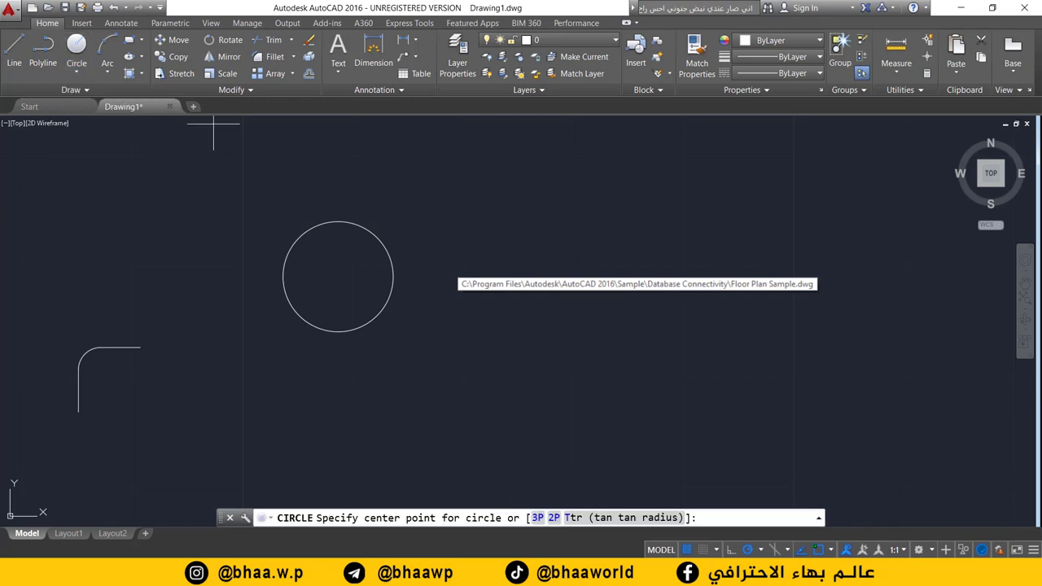
left_click(369, 355)
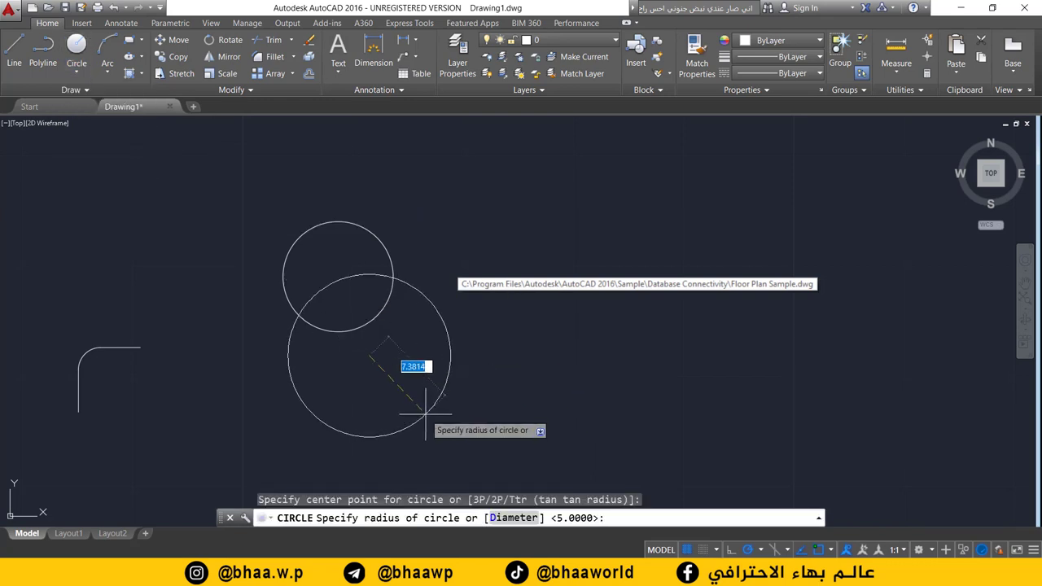
type("5")
key("Return")
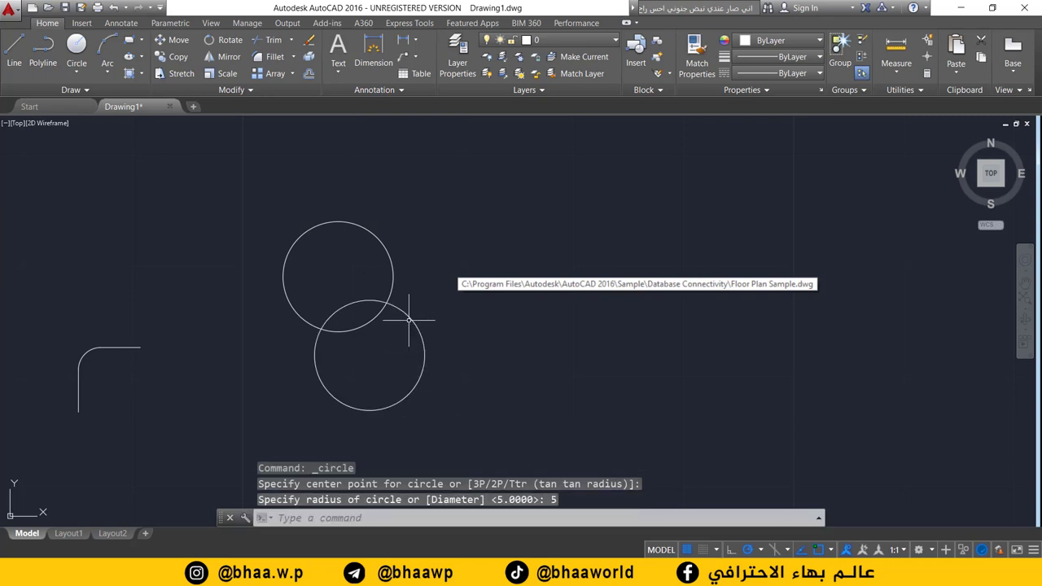
left_click(409, 320)
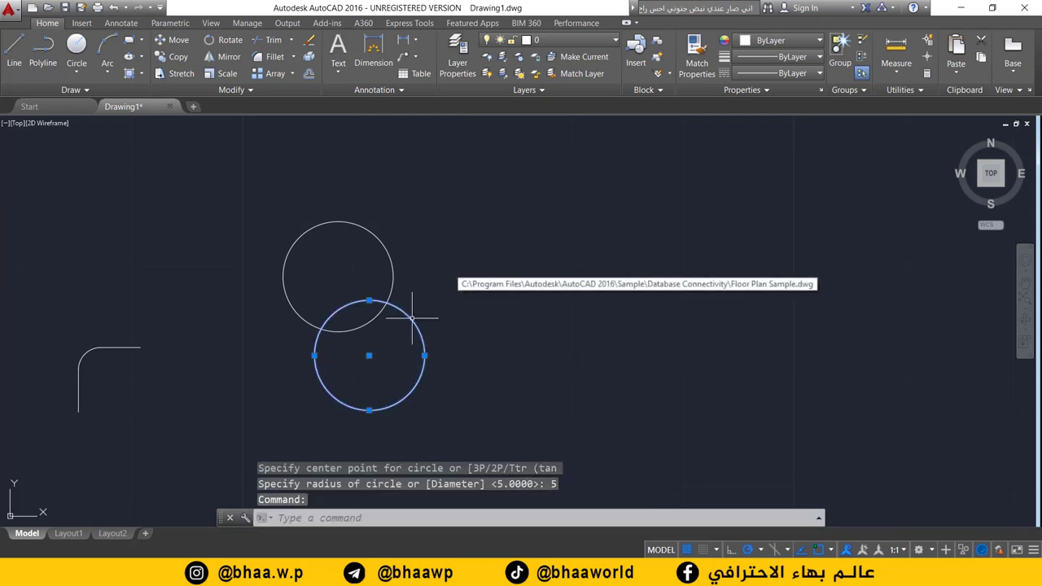
left_click_drag(413, 317, 471, 332)
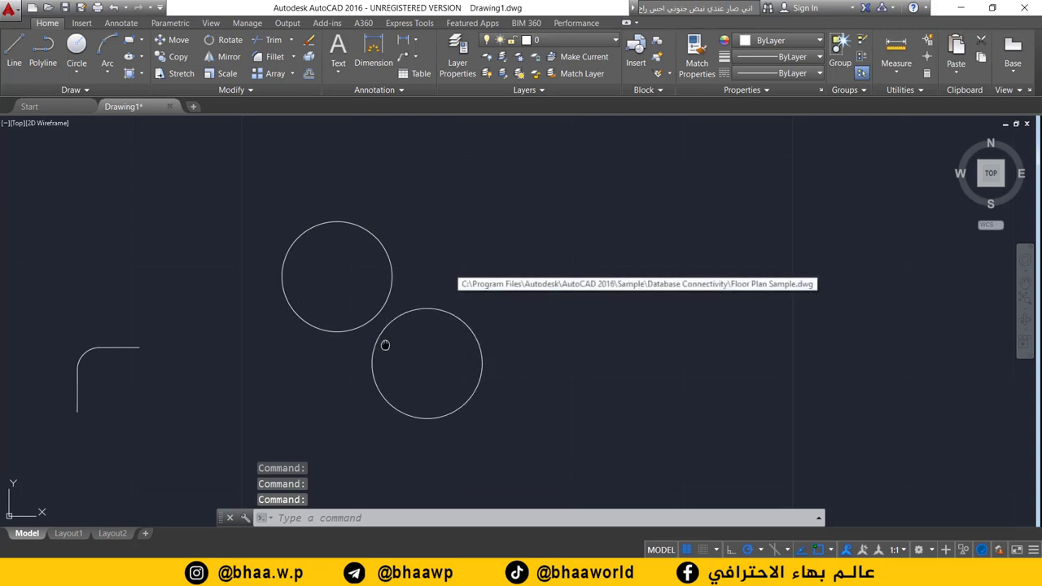
scroll(290, 350, "up", 2)
scroll(288, 314, "up", 2)
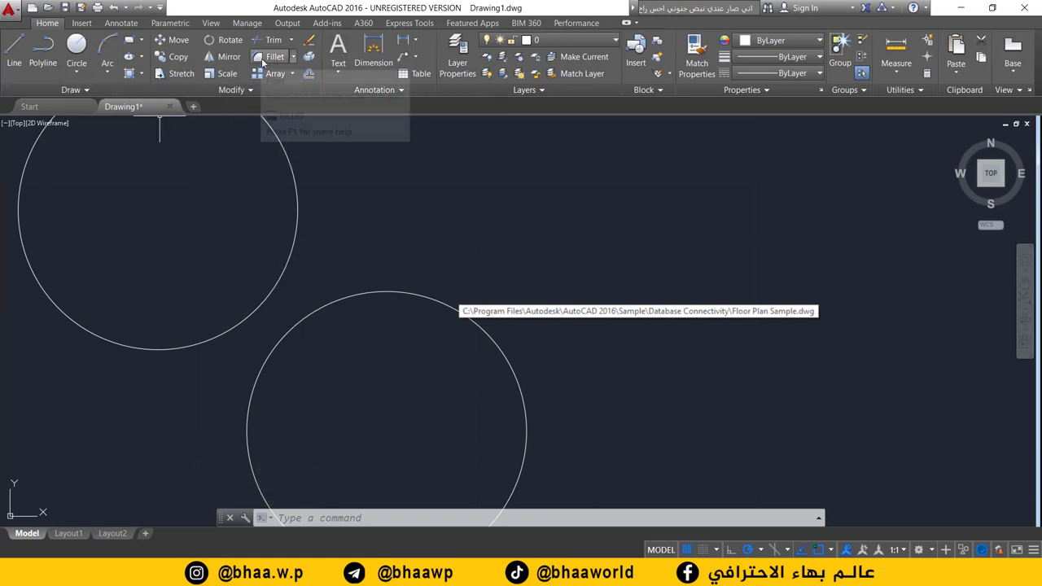
Step: Connect the two circles with a radius-2 fillet arc
left_click(268, 56)
left_click(557, 518)
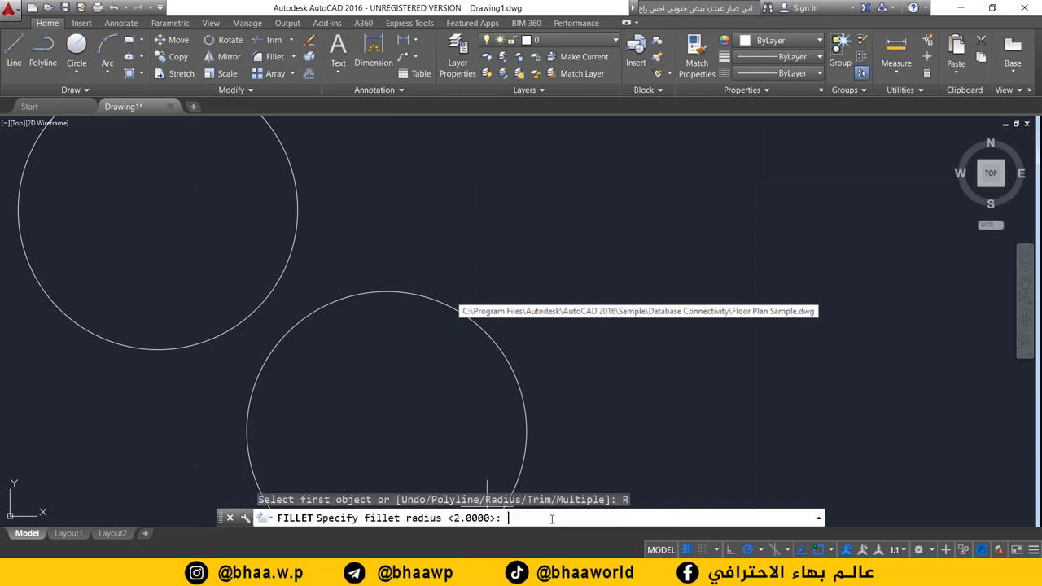
type("2")
key("Return")
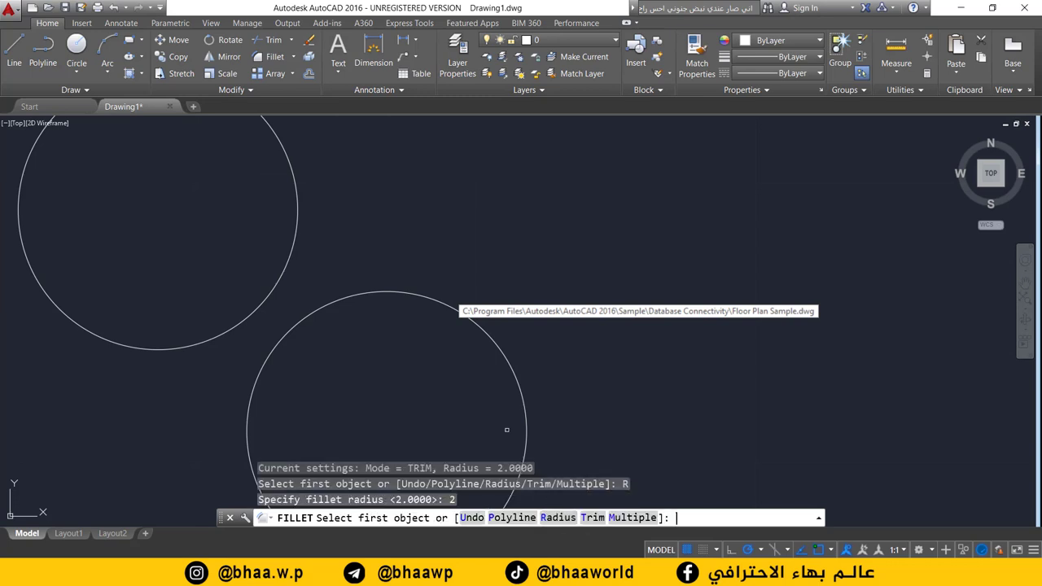
left_click(292, 279)
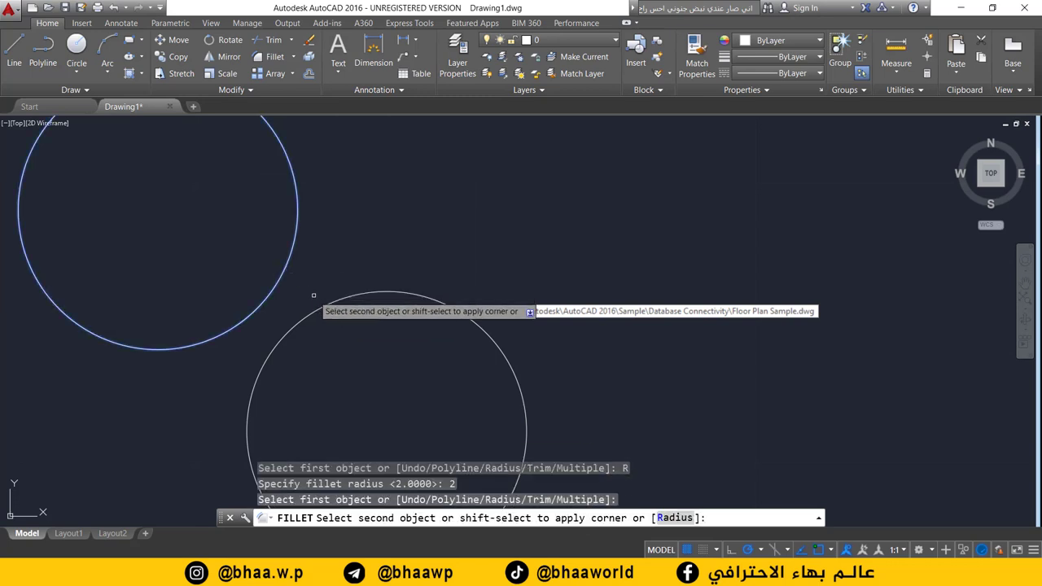
left_click(331, 301)
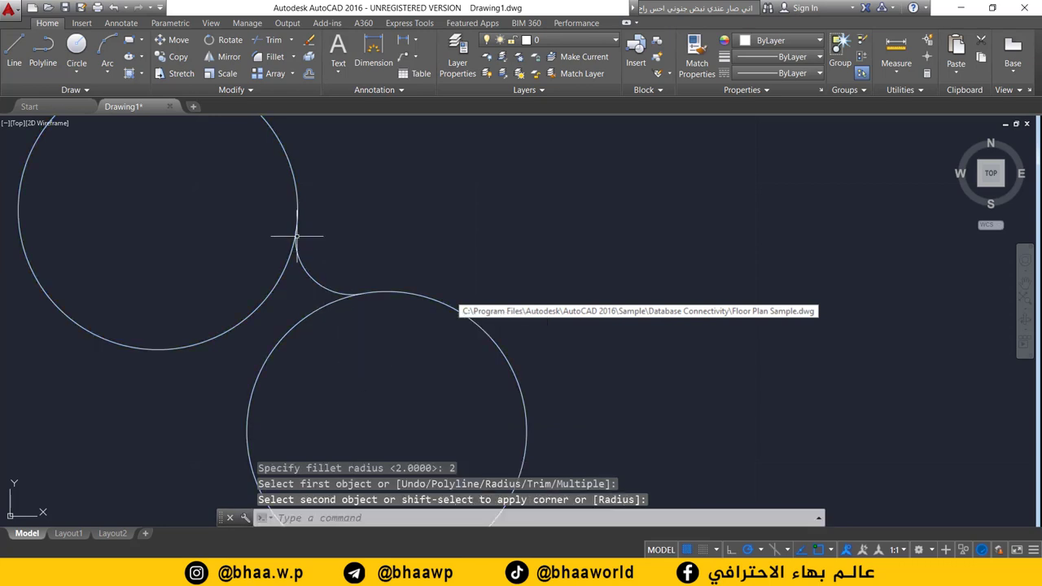
scroll(293, 244, "down", 2)
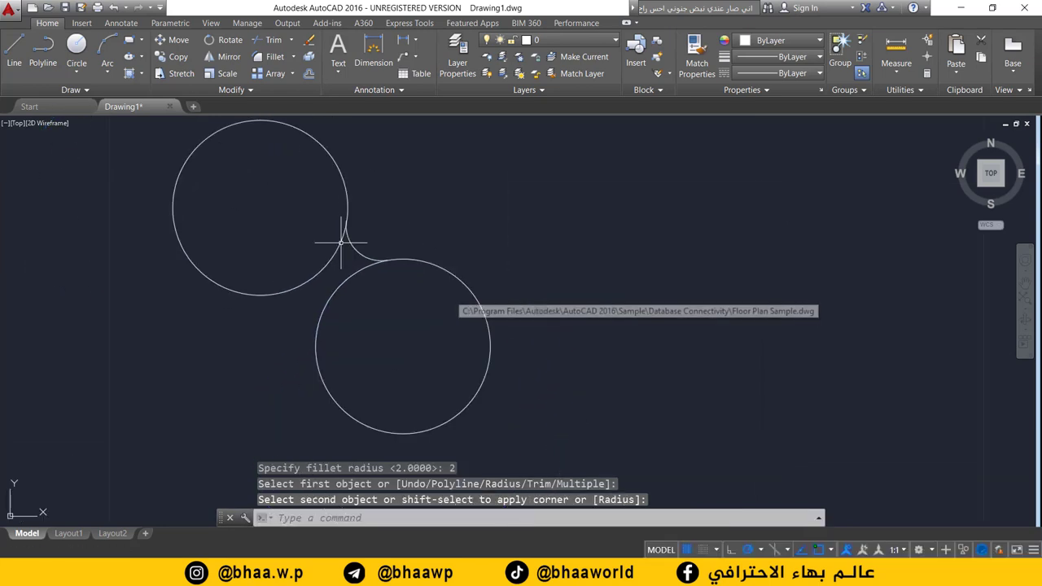
Step: Add a second radius-2 fillet arc between the circles on the other side
left_click(274, 56)
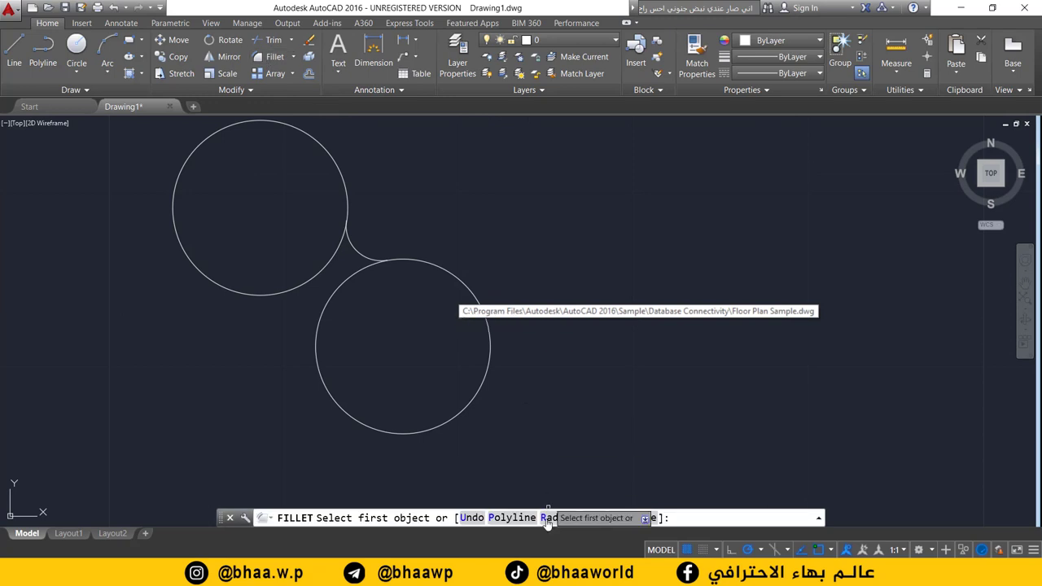
left_click(558, 518)
type("2")
key("Return")
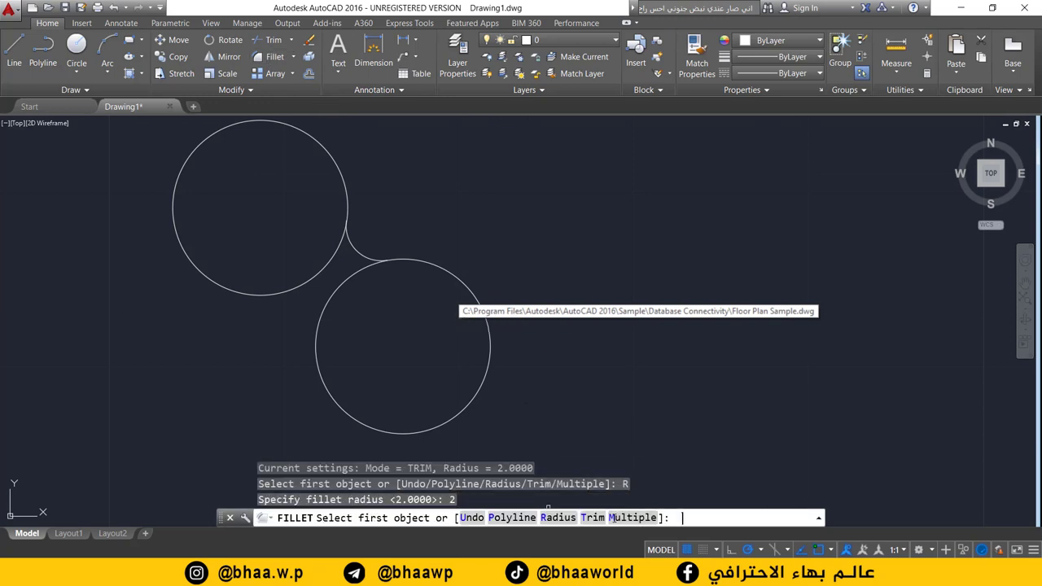
left_click(309, 280)
left_click(326, 301)
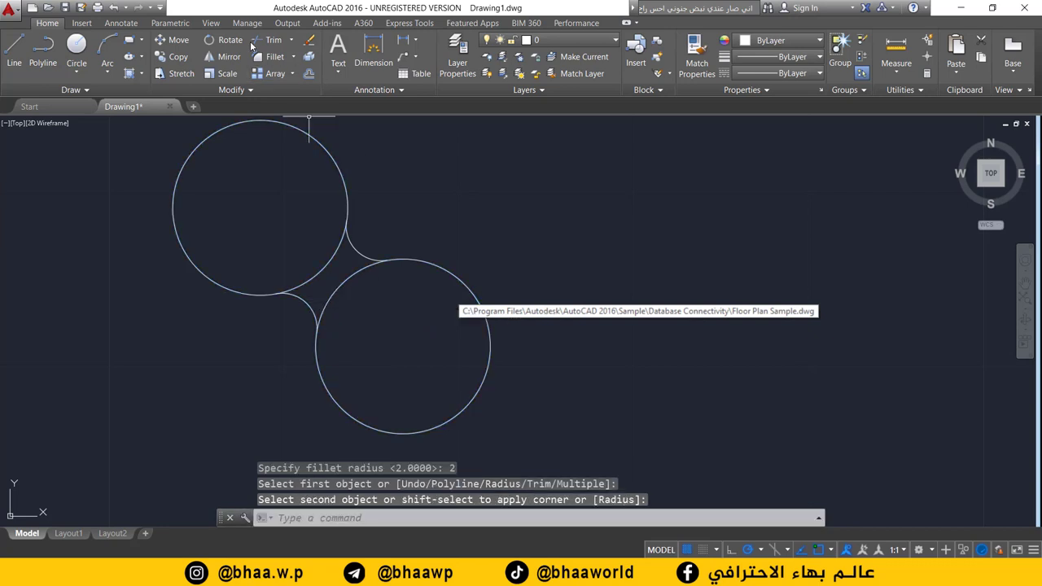
Step: Trim away the inner arcs of the left and right circles between the fillets
left_click(268, 40)
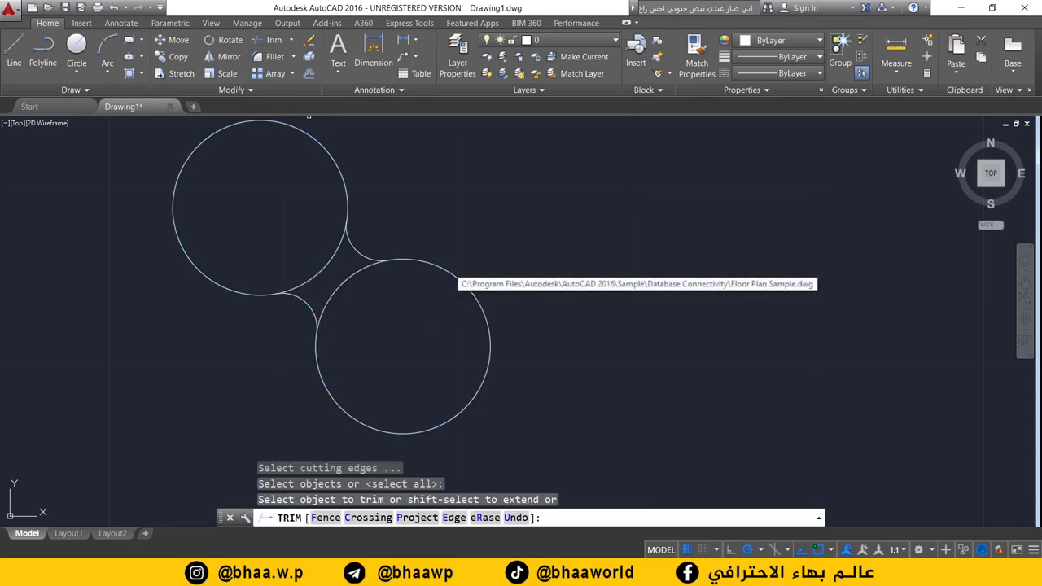
left_click(329, 263)
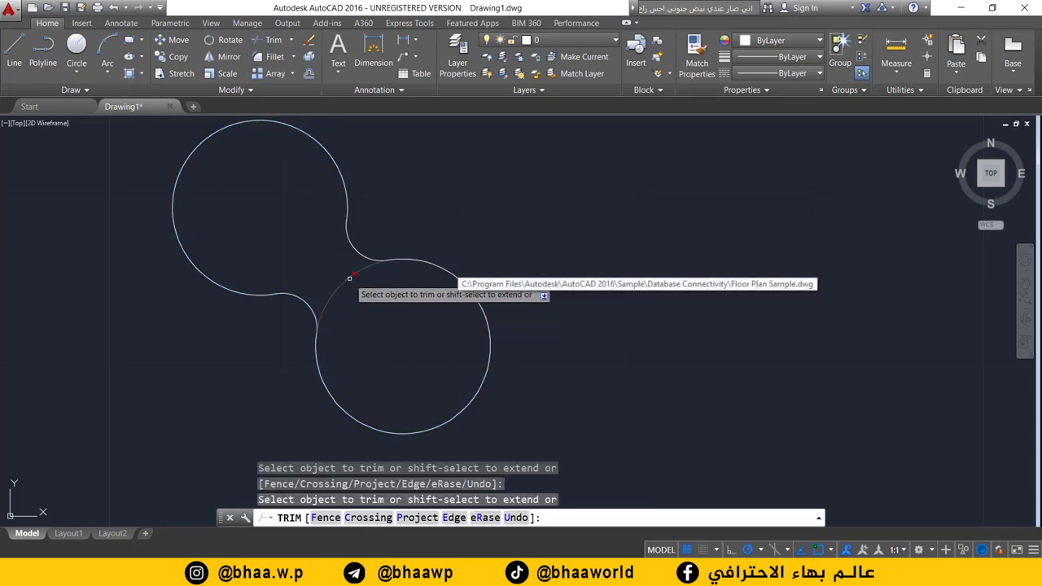
left_click(349, 278)
scroll(261, 224, "down", 2)
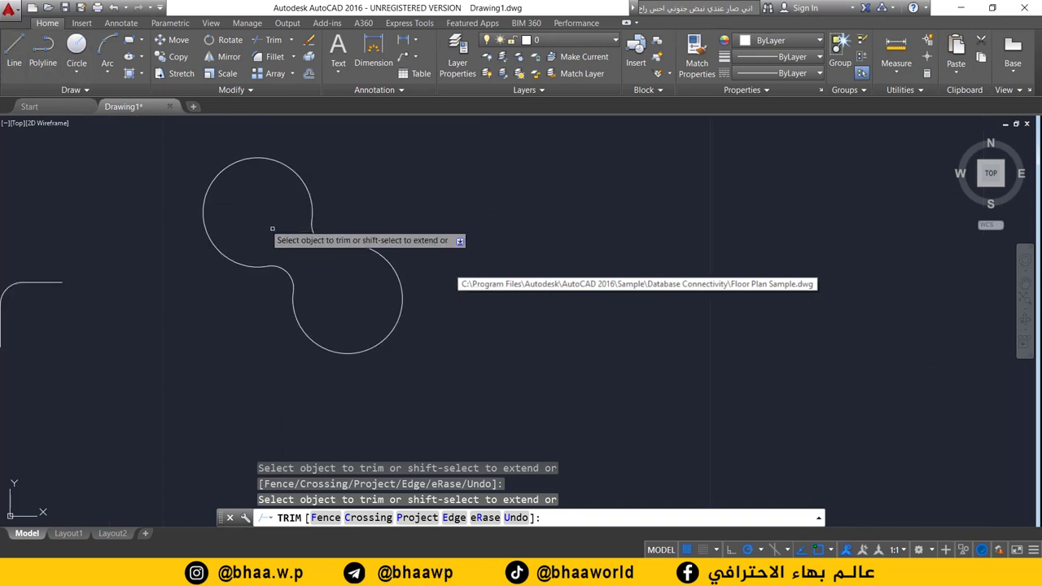
scroll(204, 232, "down", 2)
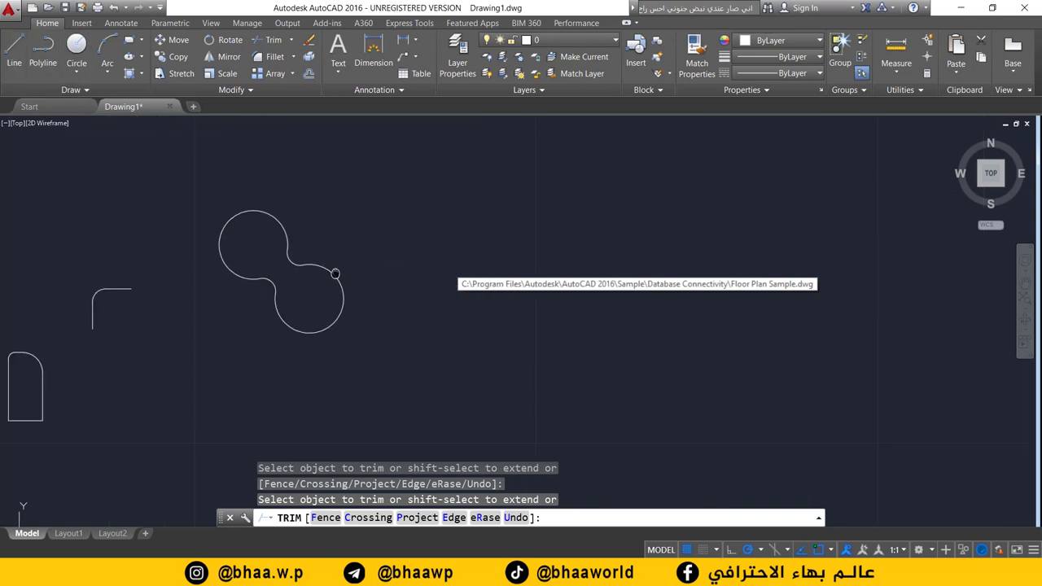
middle_click_drag(335, 273, 354, 289)
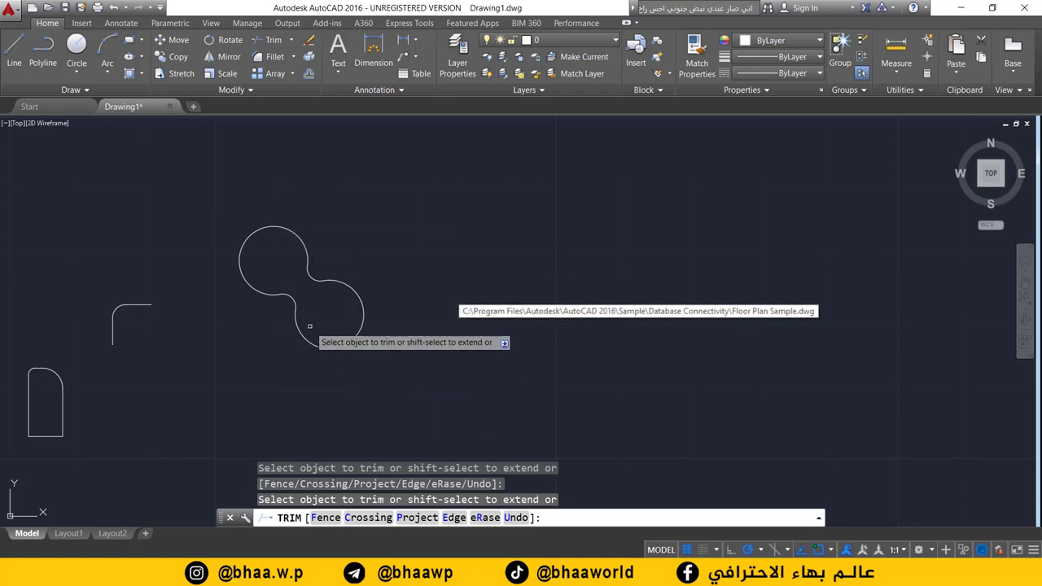
middle_click_drag(352, 274, 488, 248)
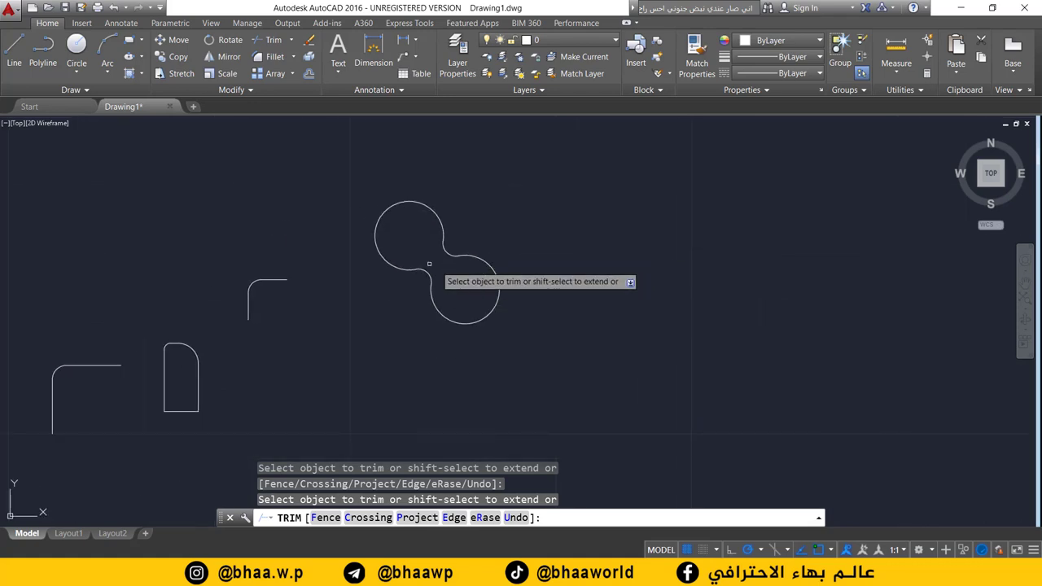
scroll(429, 269, "down", 1)
scroll(383, 276, "up", 2)
scroll(386, 277, "down", 3)
scroll(415, 281, "down", 2)
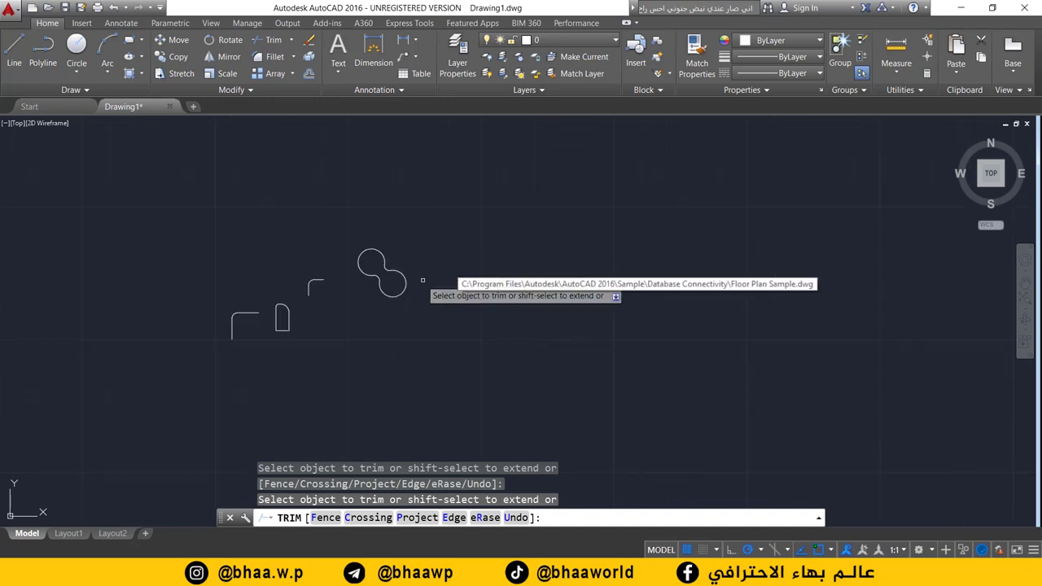
middle_click_drag(423, 280, 181, 331)
left_click(76, 72)
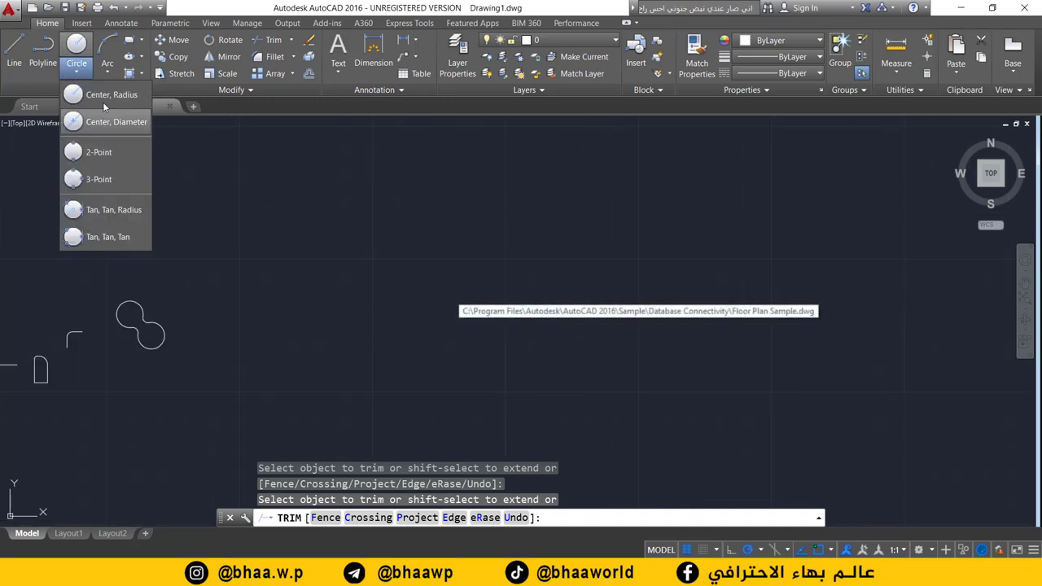
Step: Show the Array type list with Rectangular, Path and Polar options
left_click(289, 77)
left_click(293, 78)
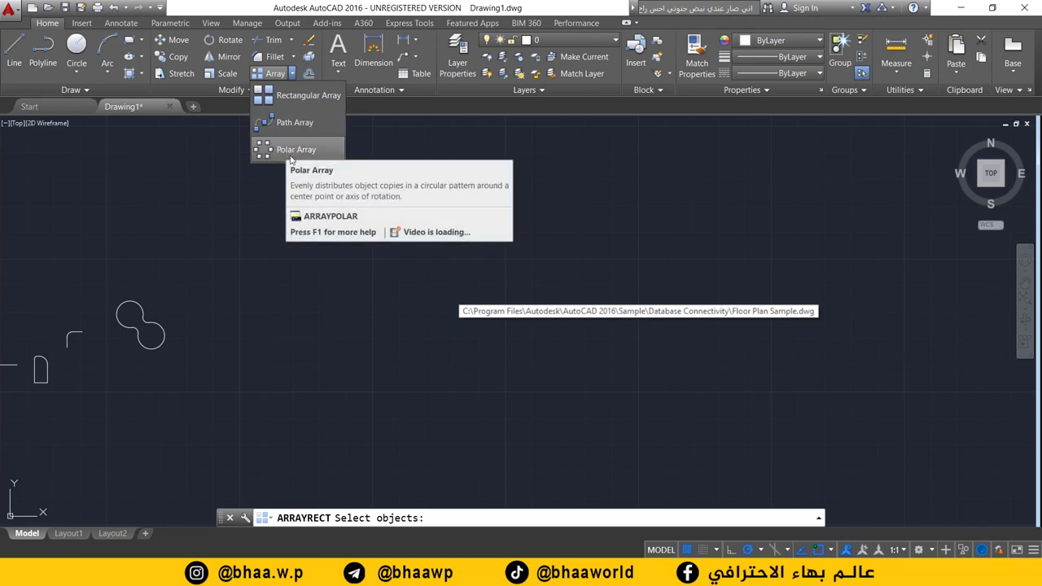
Step: Draw a radius-10 circle with Center, Radius
left_click(78, 73)
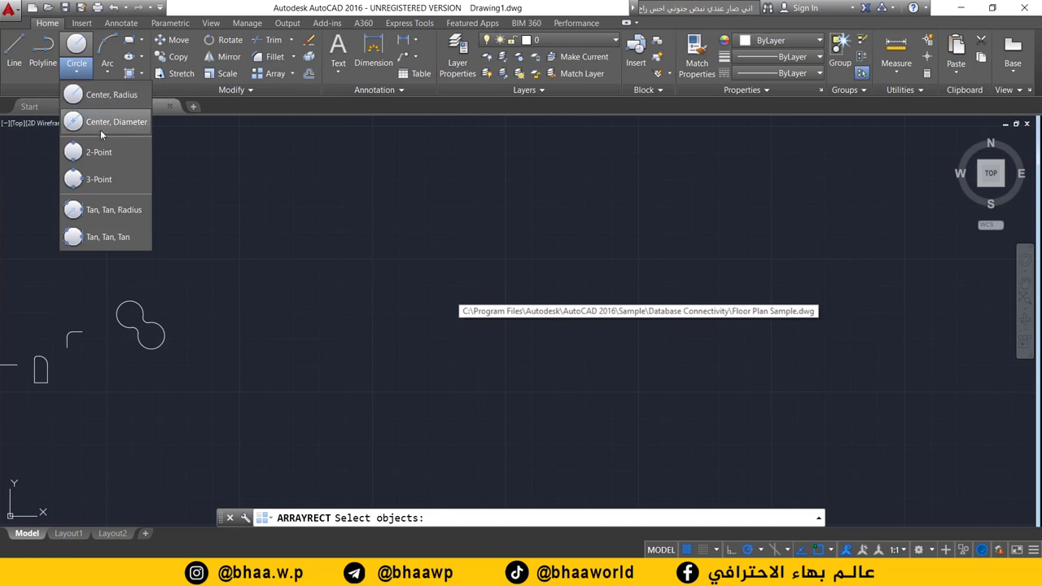
left_click(100, 96)
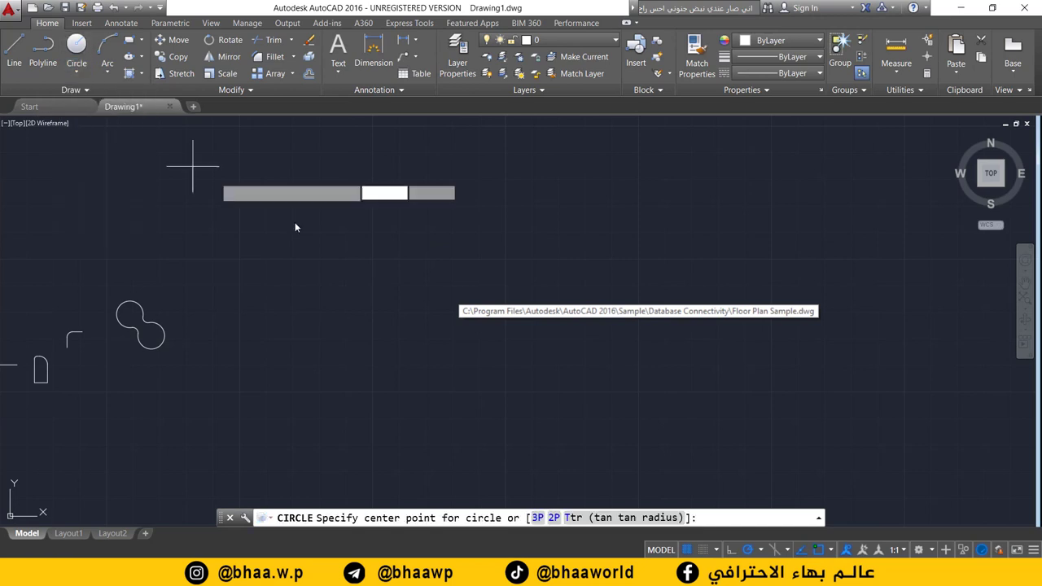
left_click(380, 281)
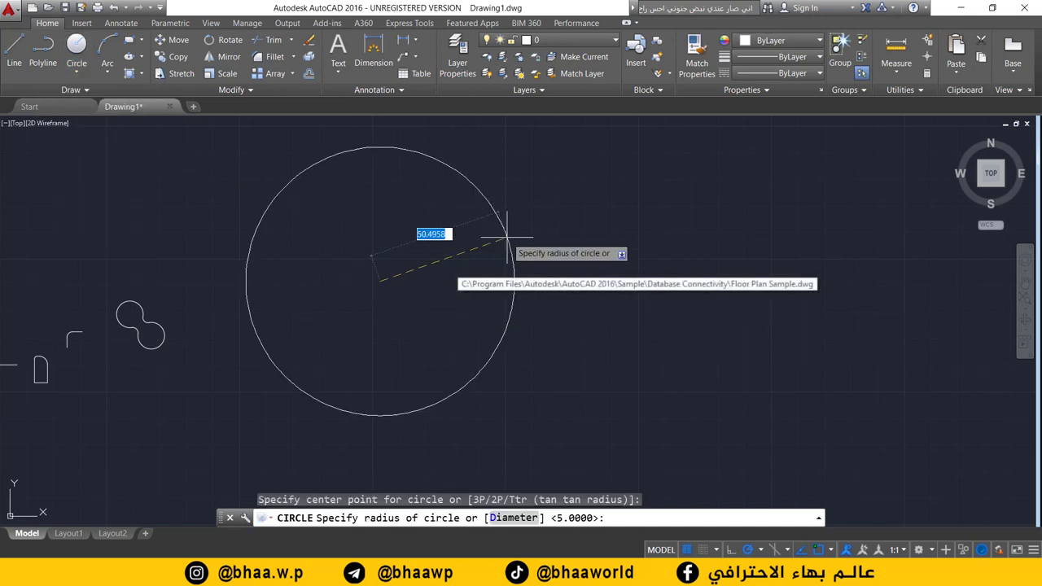
type("0")
key("Return")
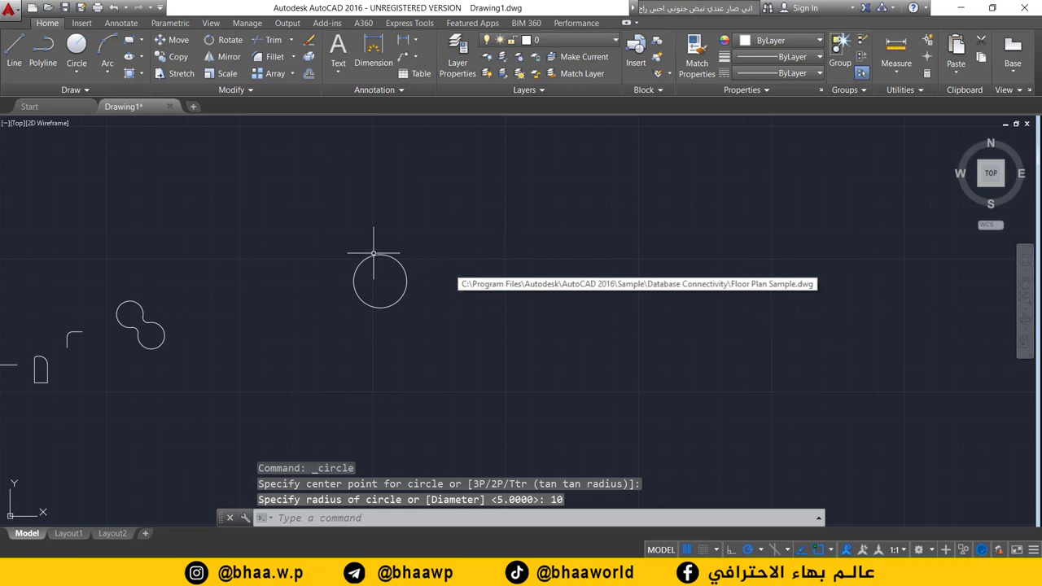
scroll(267, 256, "up", 5)
scroll(285, 279, "up", 2)
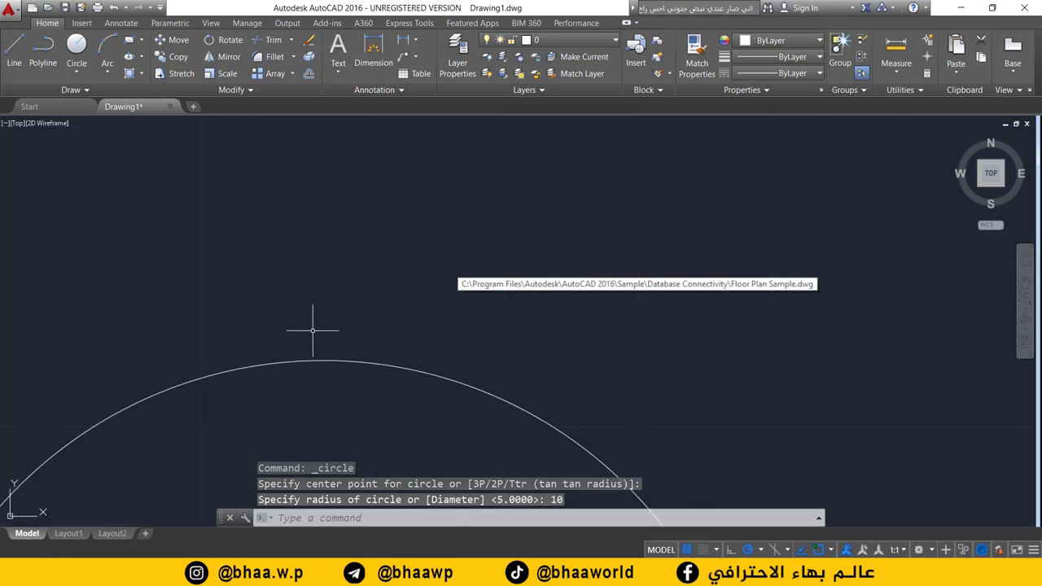
scroll(312, 331, "down", 7)
scroll(274, 286, "down", 1)
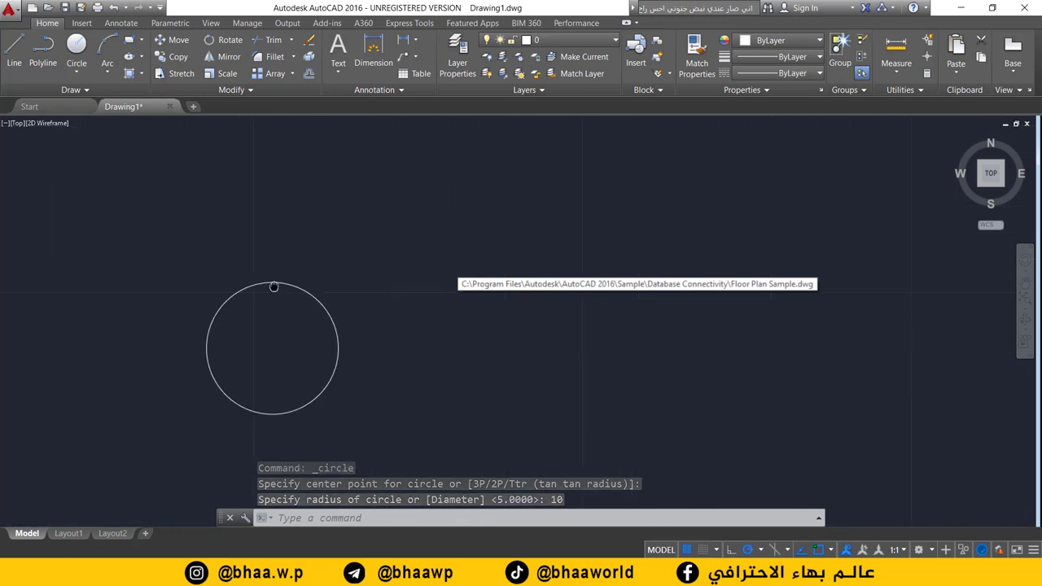
Step: Draw a radius-2 circle centred on the big circle's top point and select it
left_click(76, 72)
left_click(94, 96)
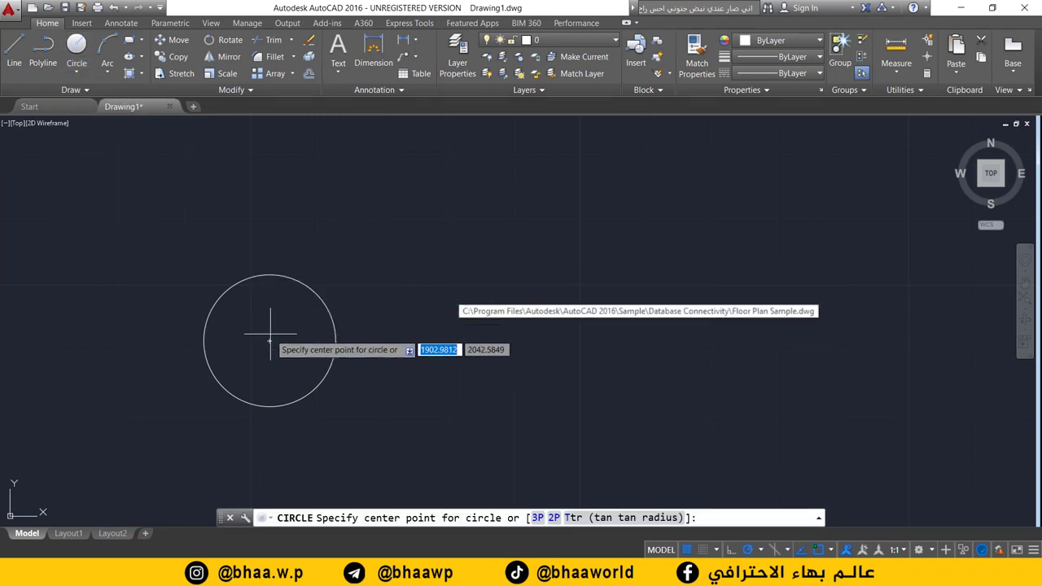
left_click(270, 275)
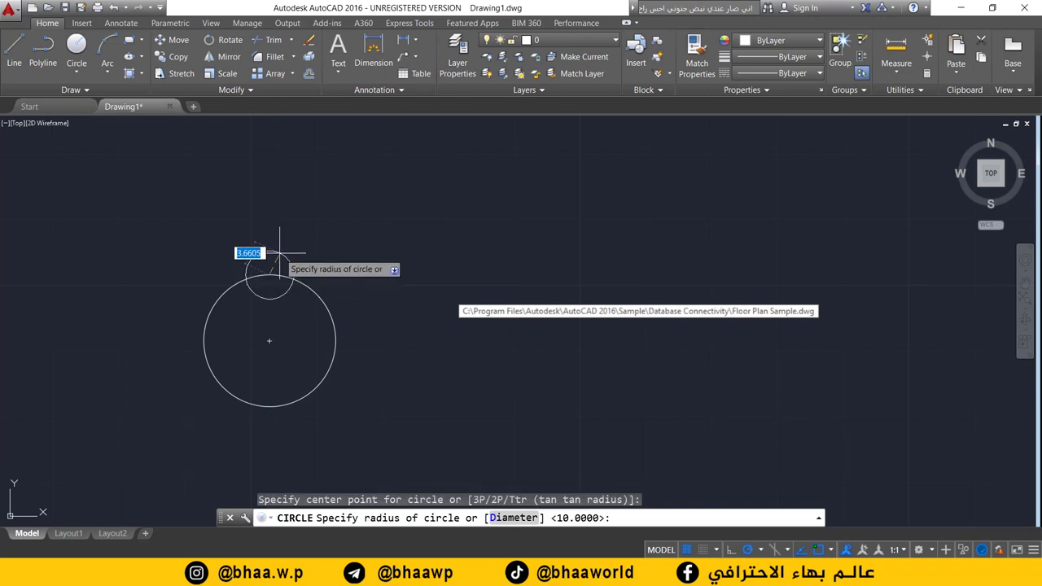
key("Return")
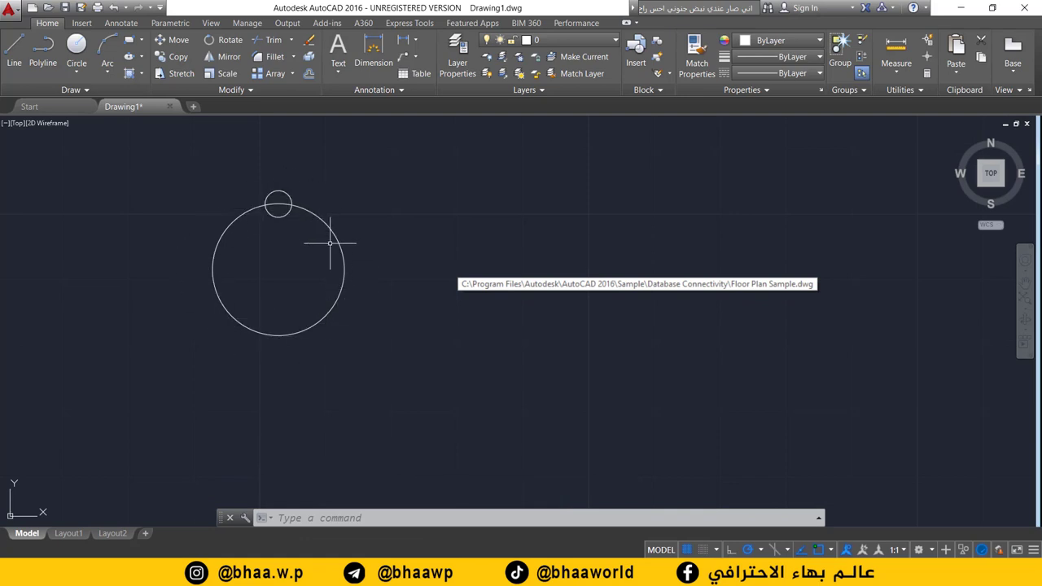
left_click(278, 191)
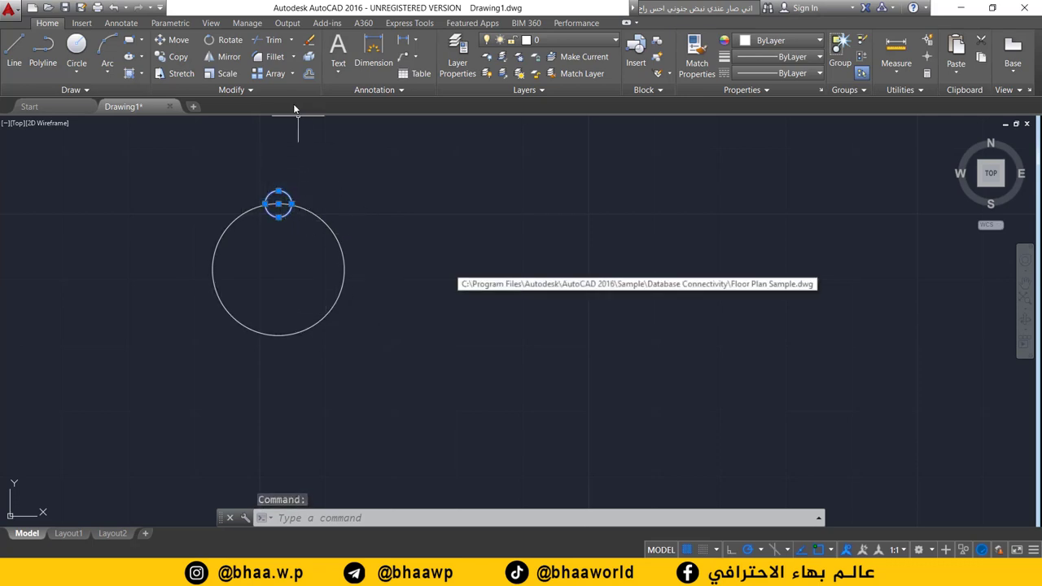
Step: Polar-array the small circle around the large circle's centre, six copies over 360 degrees
left_click(293, 73)
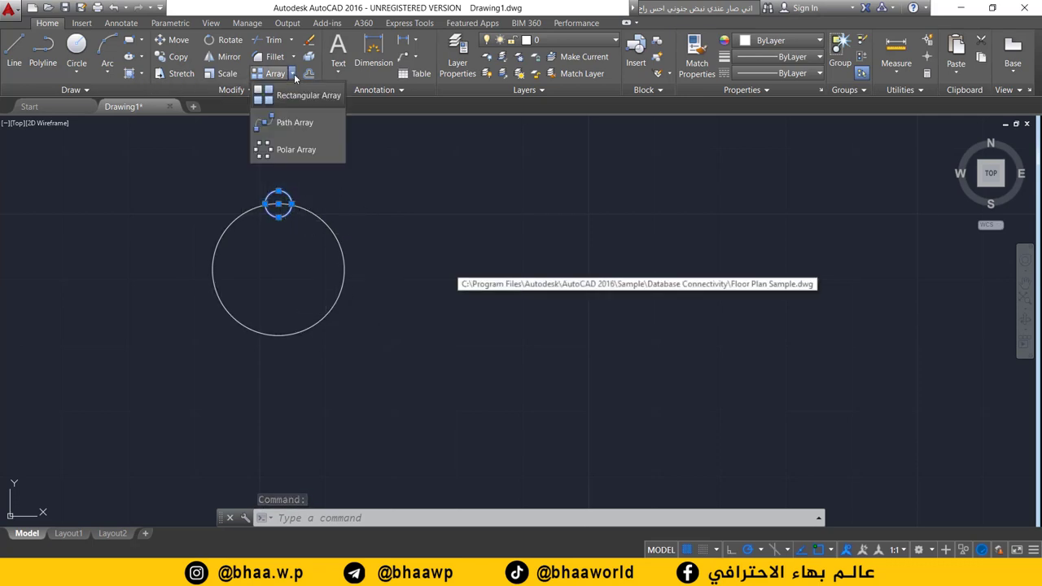
left_click(296, 150)
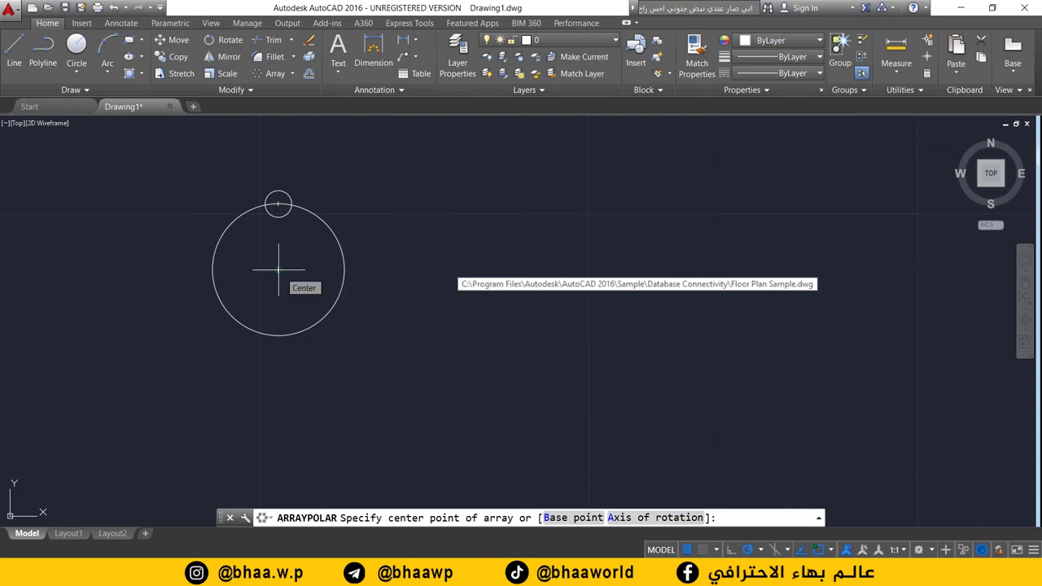
left_click(278, 269)
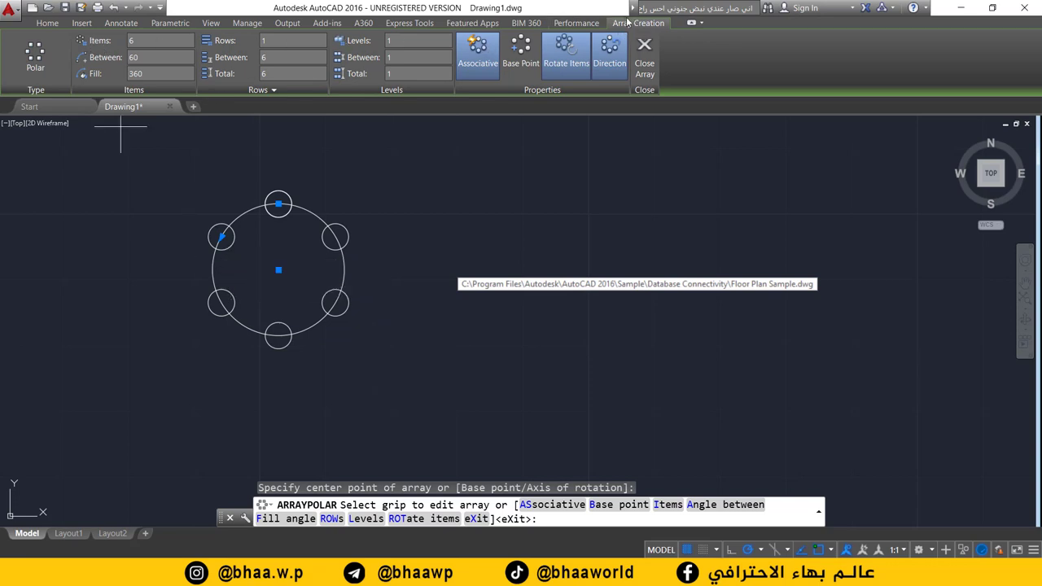
Step: Change the array's item count to 3, then to 8
left_click(150, 43)
type("3")
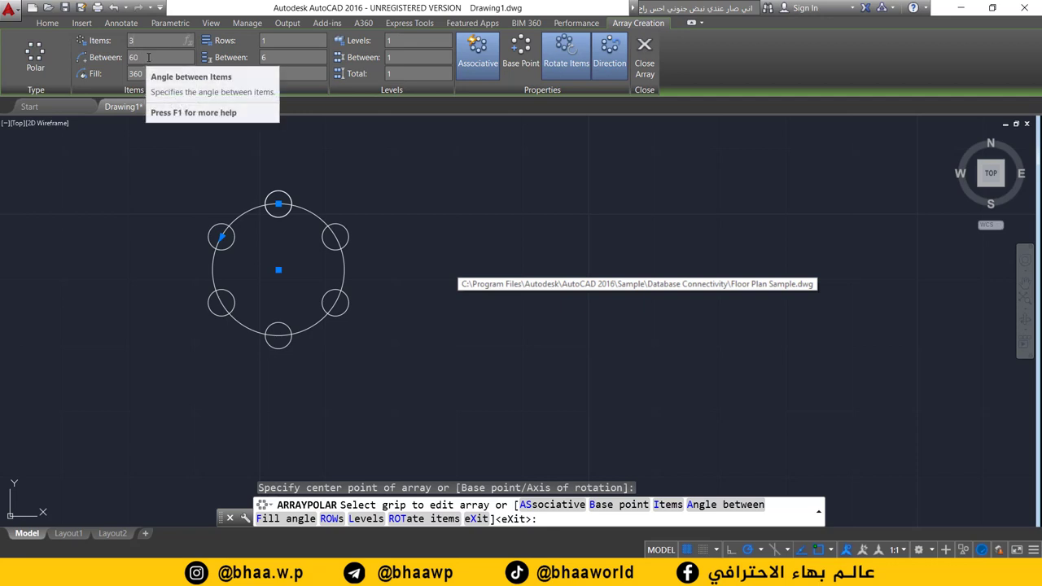
key("Return")
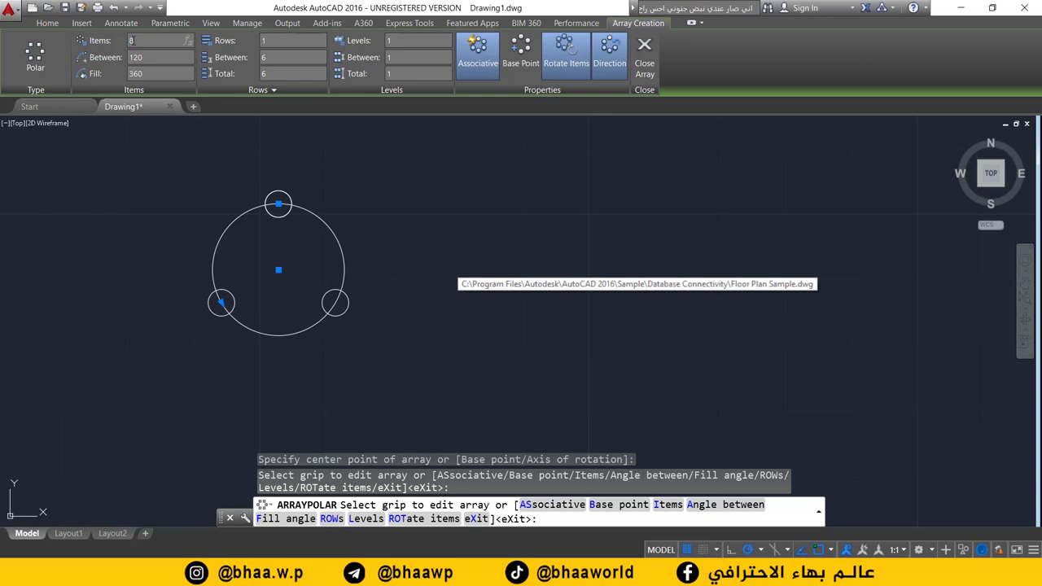
key("Return")
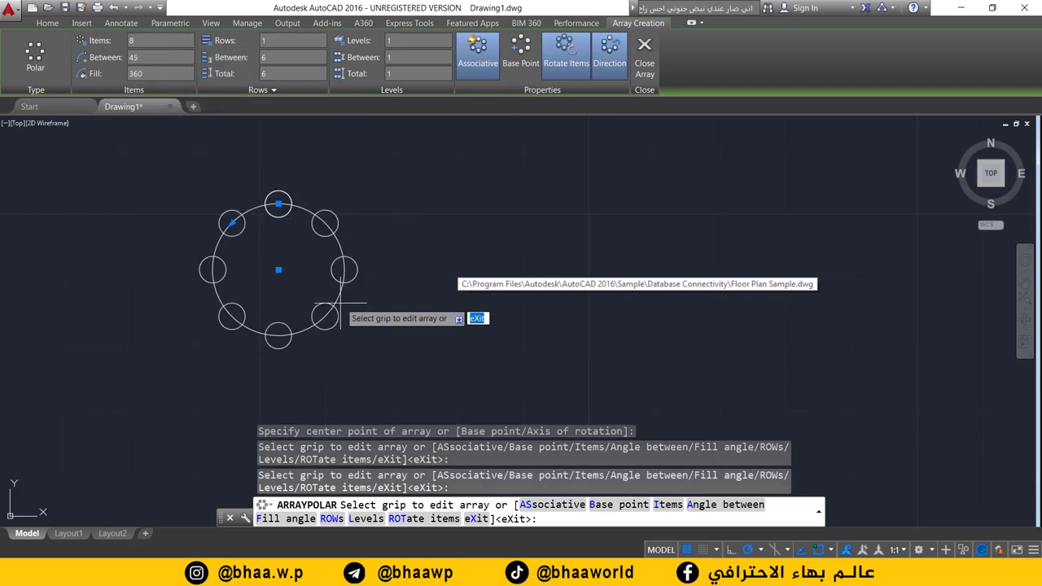
Step: Exit array editing and erase the leftover test circles and array
scroll(295, 299, "down", 2)
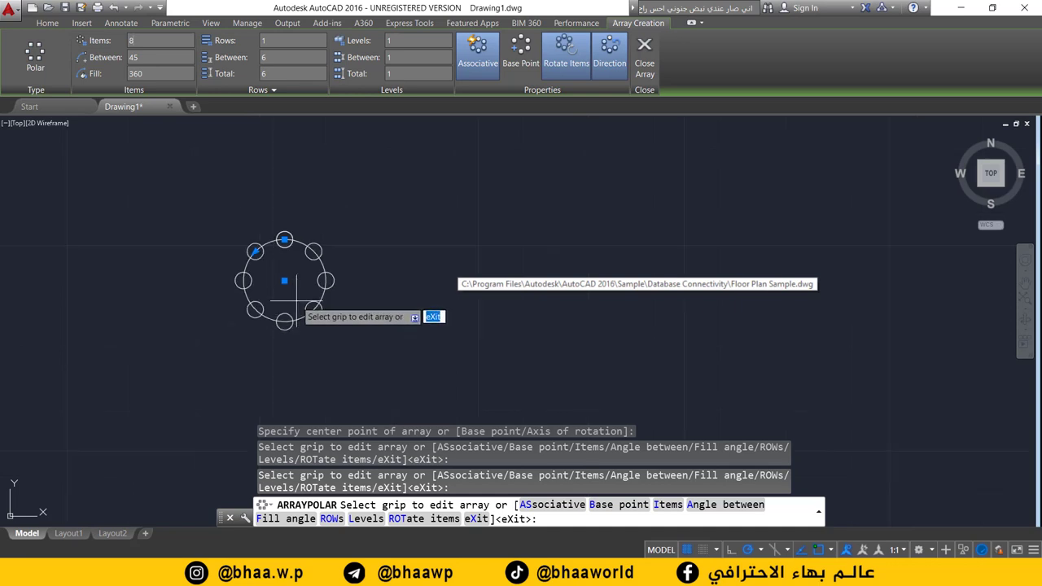
middle_click_drag(233, 290, 361, 260)
key("Escape")
left_click_drag(216, 291, 330, 248)
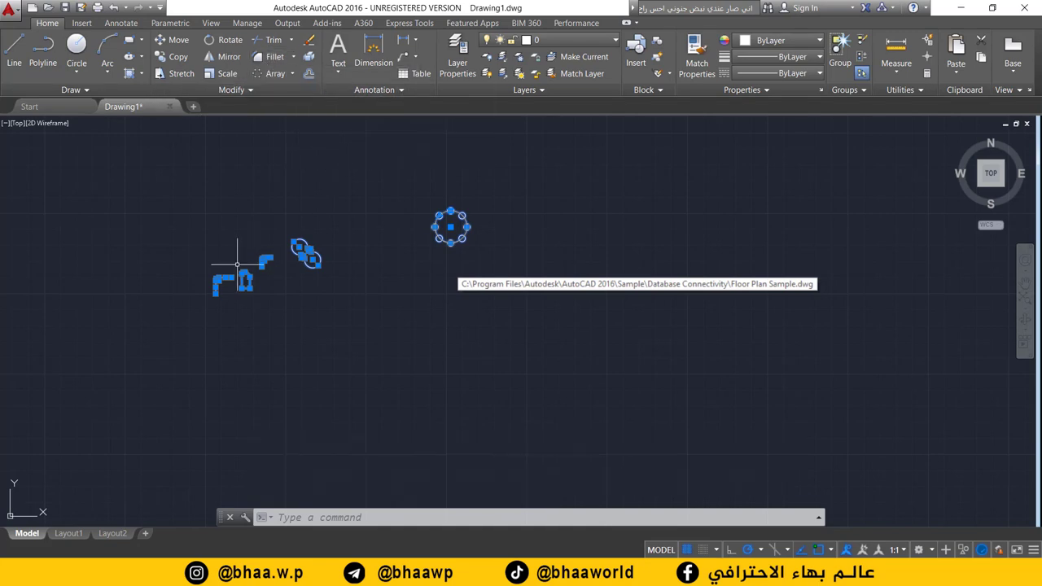
key("Delete")
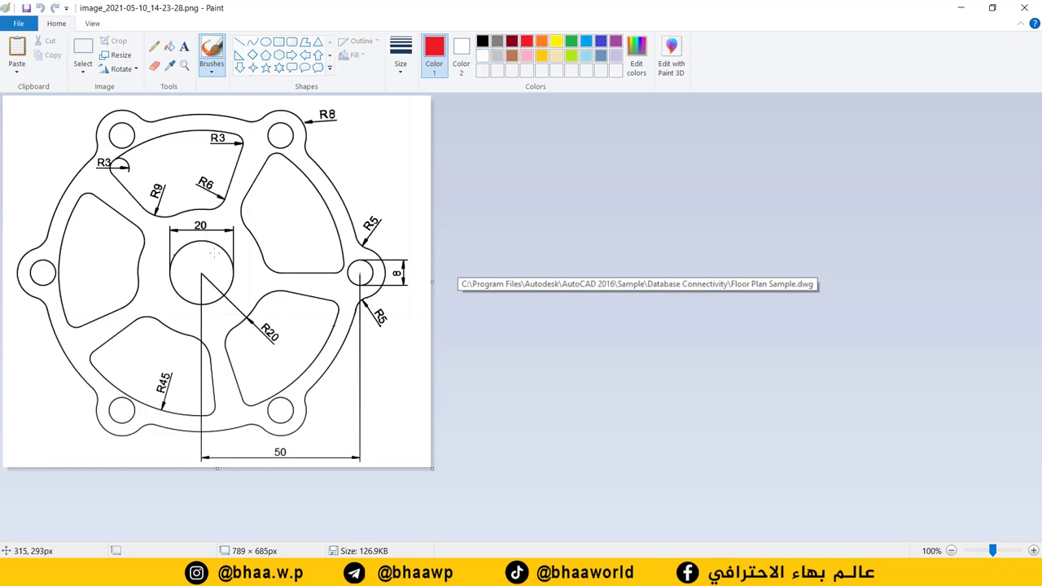
Step: Sketch red marks around the reference's centre hole, undo them, and return to AutoCAD
left_click_drag(210, 242, 198, 241)
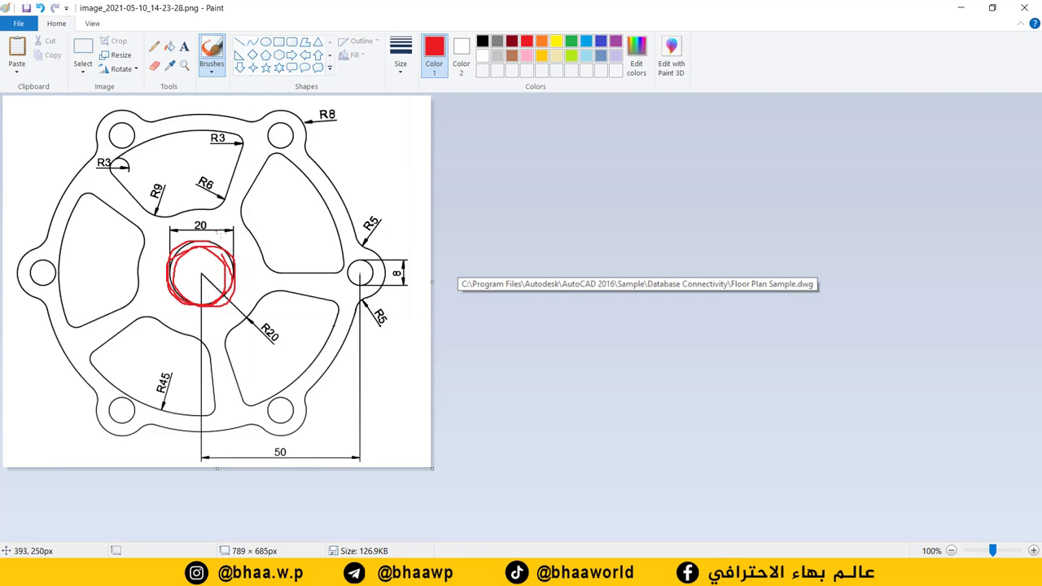
left_click_drag(234, 226, 233, 314)
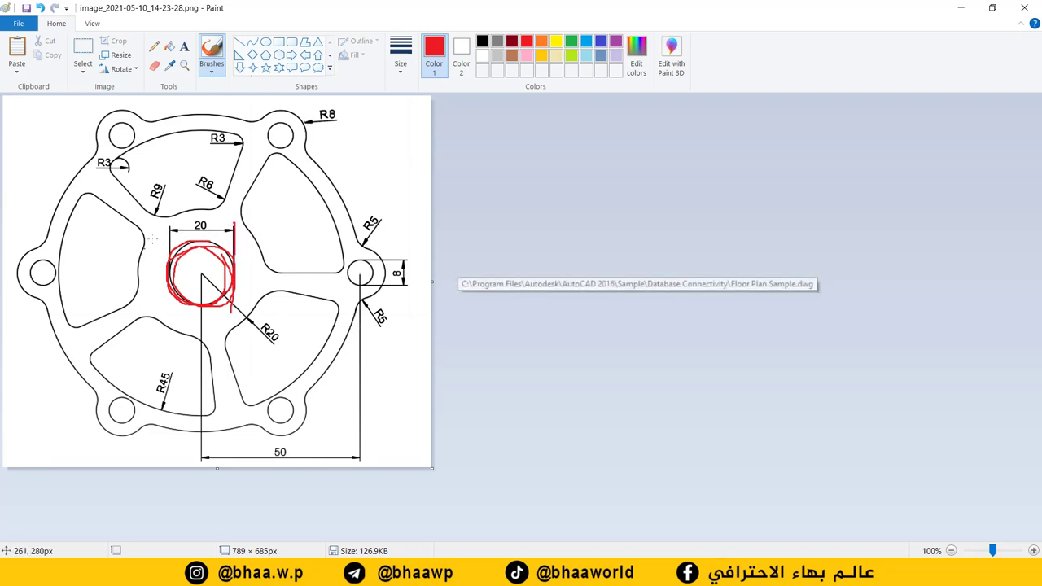
left_click_drag(166, 229, 166, 323)
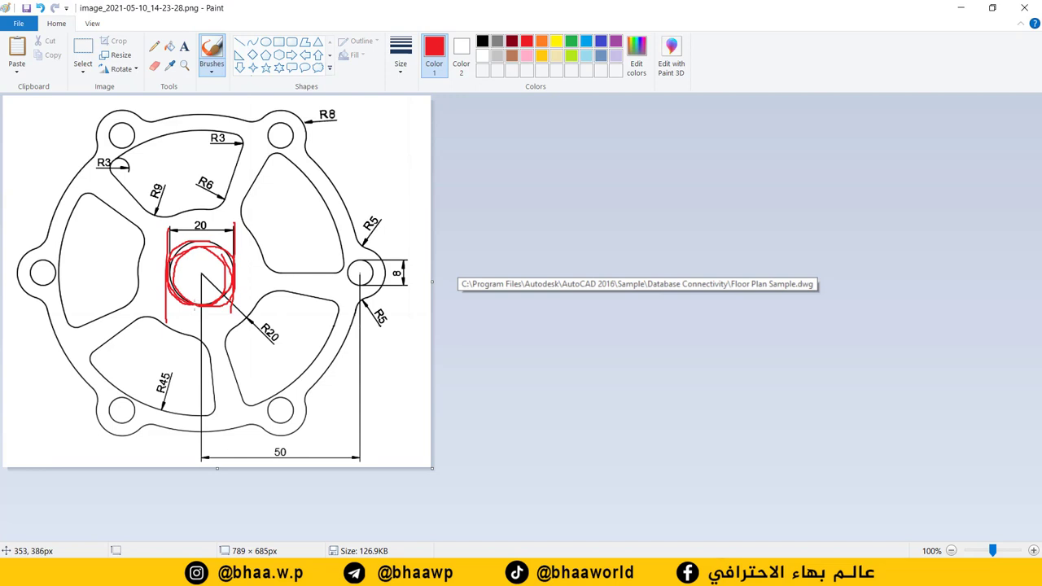
key("ctrl+z")
key("ctrl+z")
key("ctrl+z")
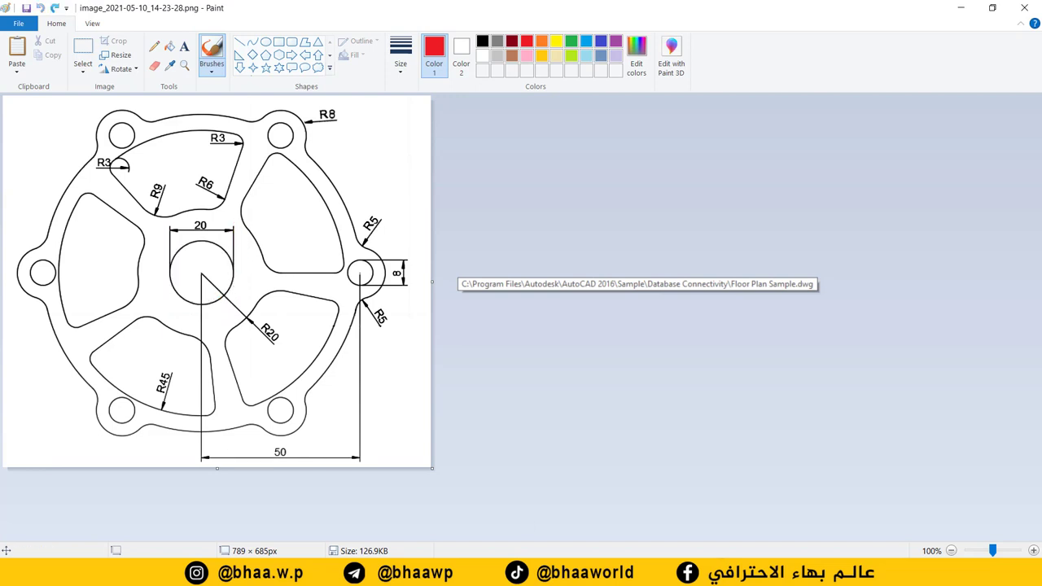
key("alt+Tab")
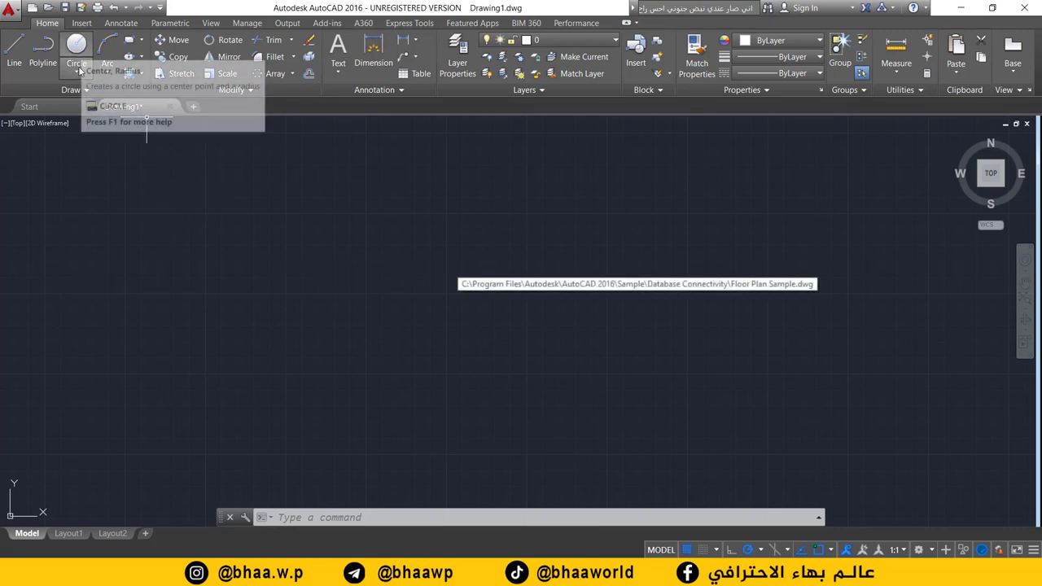
Step: Draw the 20-diameter centre-hole circle with Center, Diameter, then return to the Paint reference
left_click(79, 71)
left_click(99, 122)
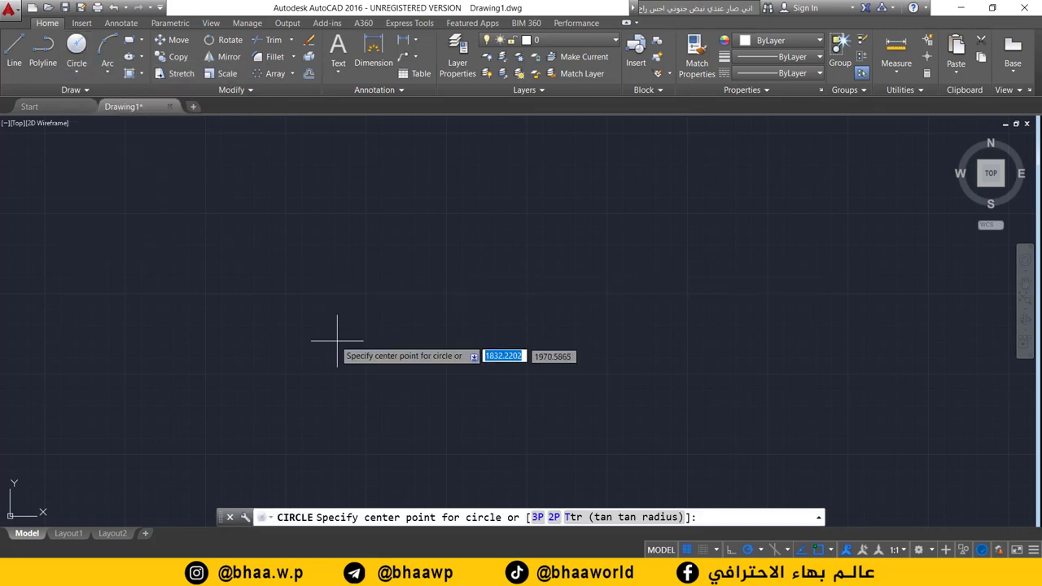
left_click(284, 296)
type("20")
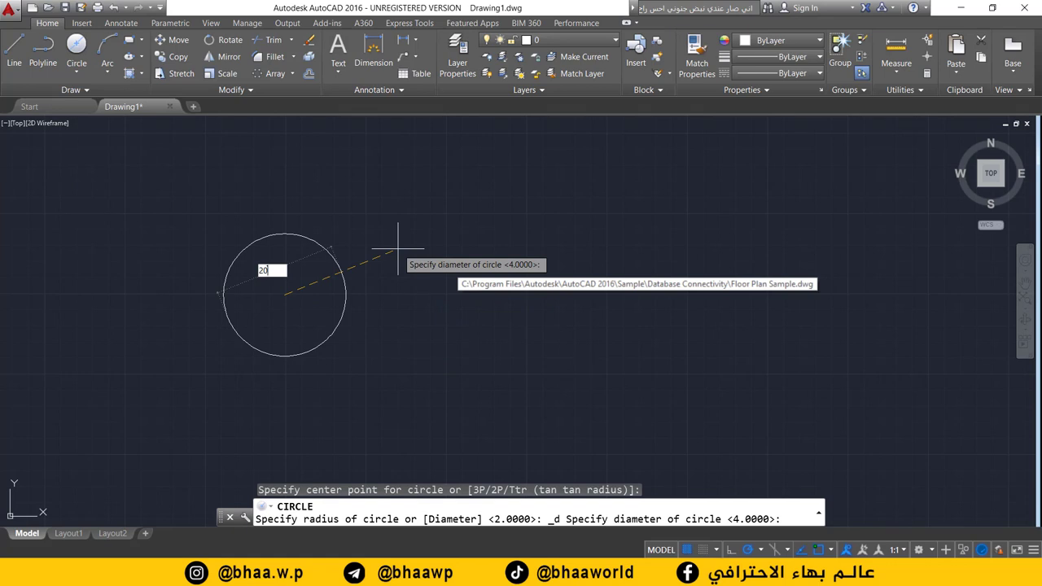
key("Return")
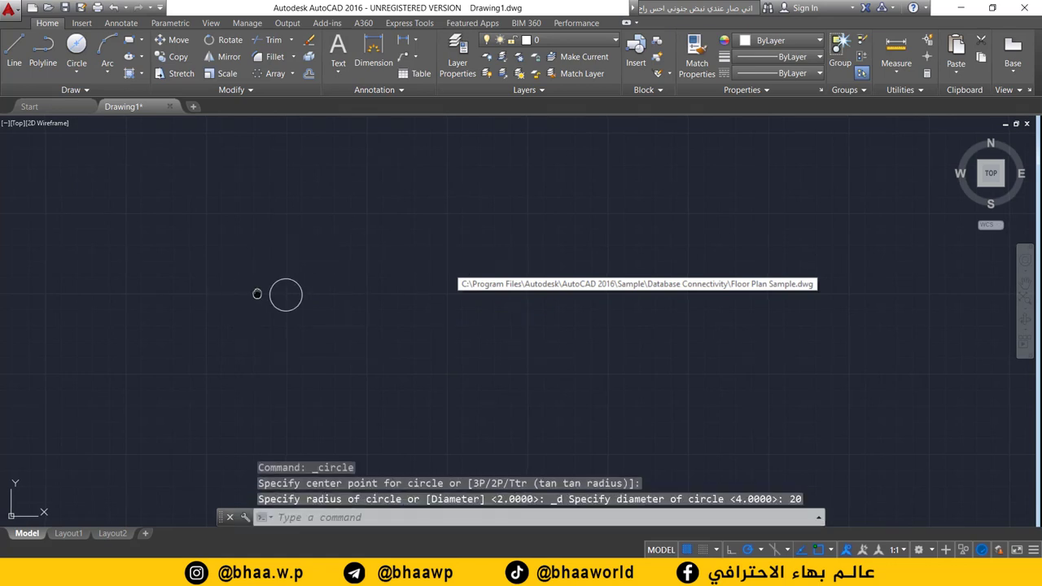
middle_click_drag(255, 296, 301, 287)
scroll(301, 291, "down", 2)
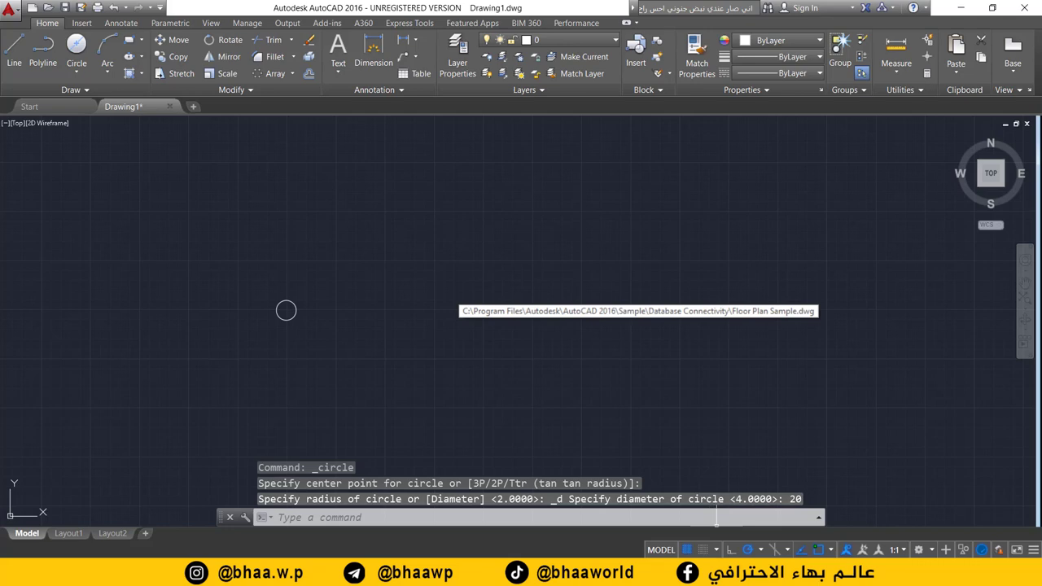
key("alt+Tab")
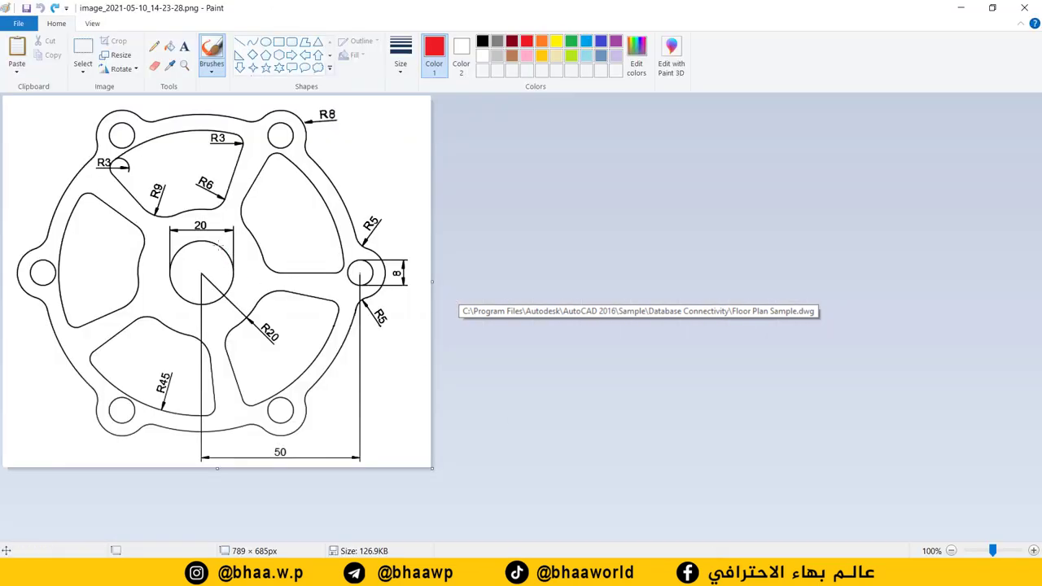
Step: Trace the R20 hub ring in red, mark its centre and R20 leader, and return to AutoCAD
left_click_drag(233, 247, 233, 294)
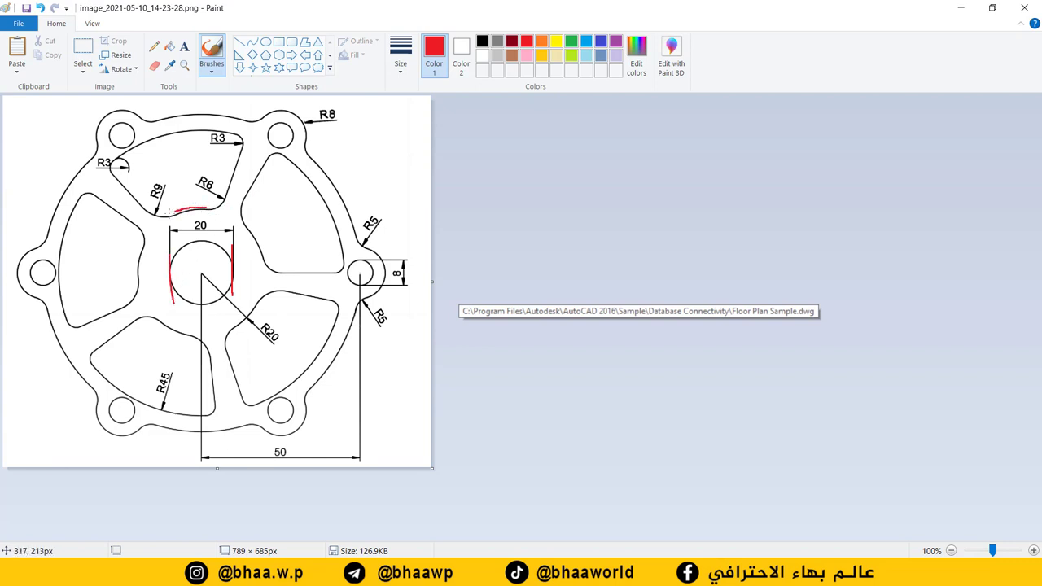
left_click_drag(176, 213, 150, 228)
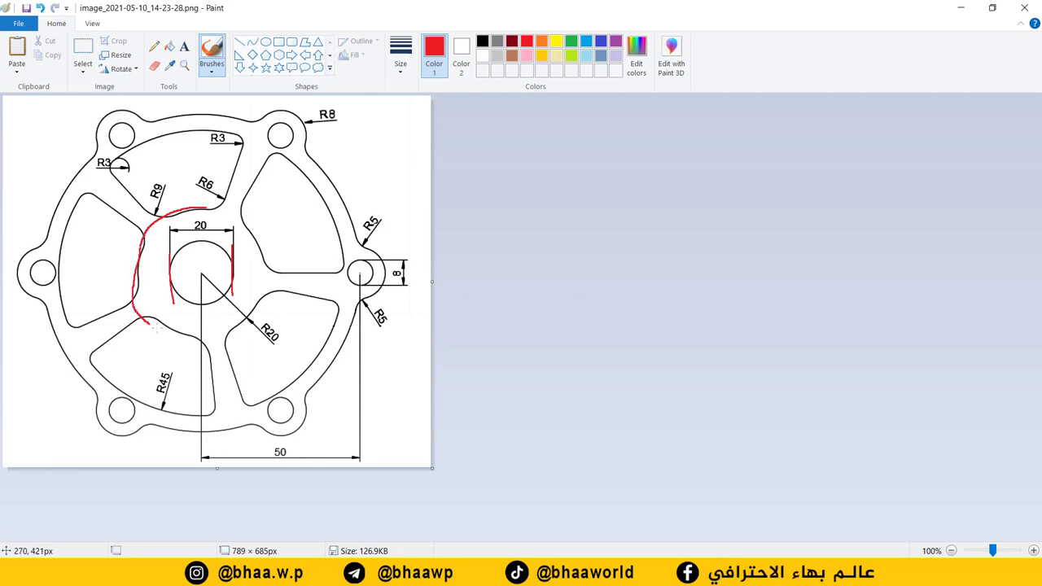
mouse_move(150, 324)
left_mouse_down()
mouse_move(215, 335)
mouse_move(268, 245)
mouse_move(200, 202)
left_mouse_up()
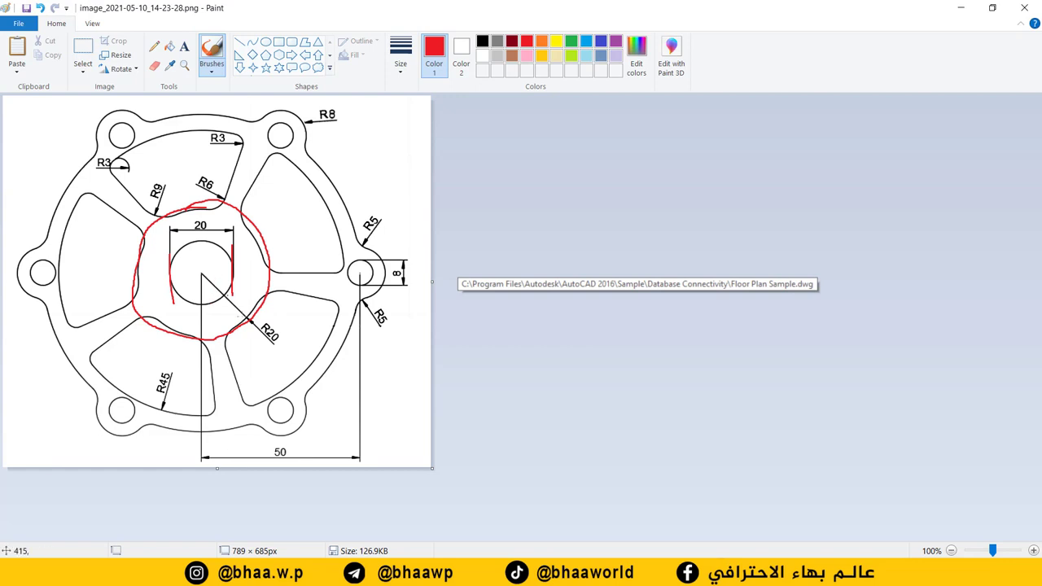
left_click_drag(206, 265, 188, 286)
left_click_drag(231, 331, 267, 288)
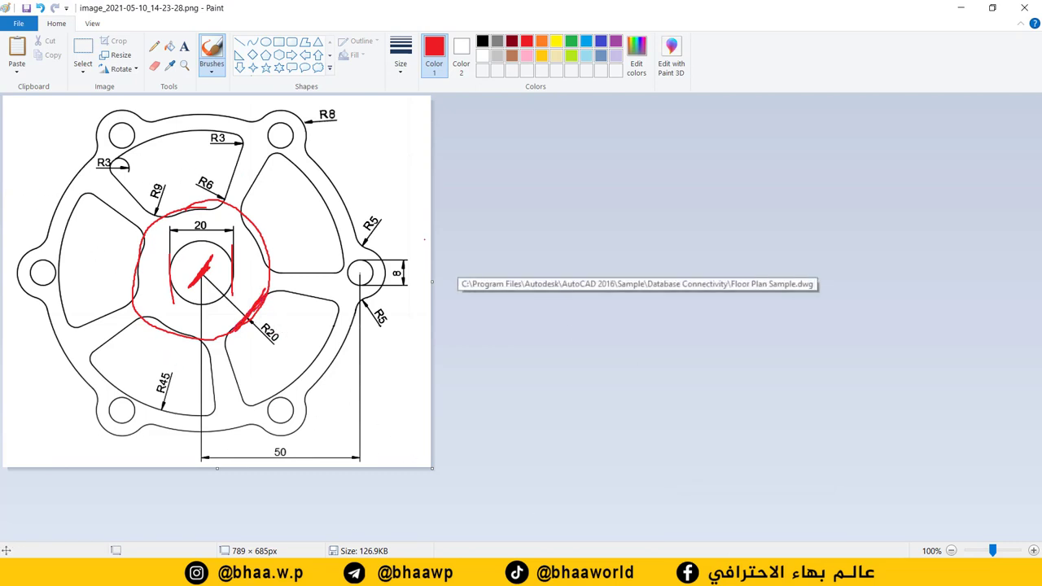
key("alt+Tab")
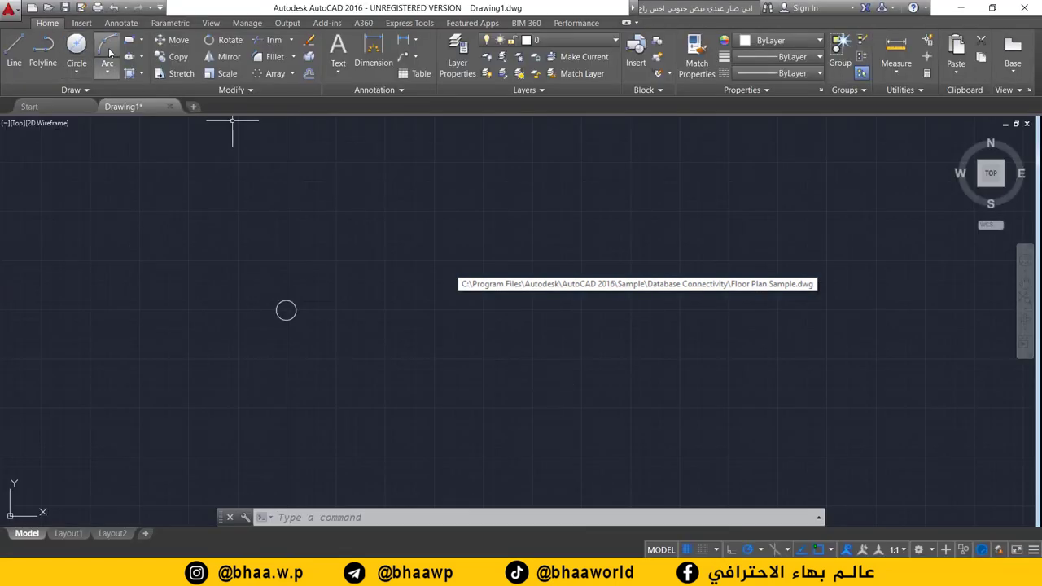
Step: Draw a radius-20 circle concentric with the 20-diameter hole, then return to the Paint reference
left_click(76, 72)
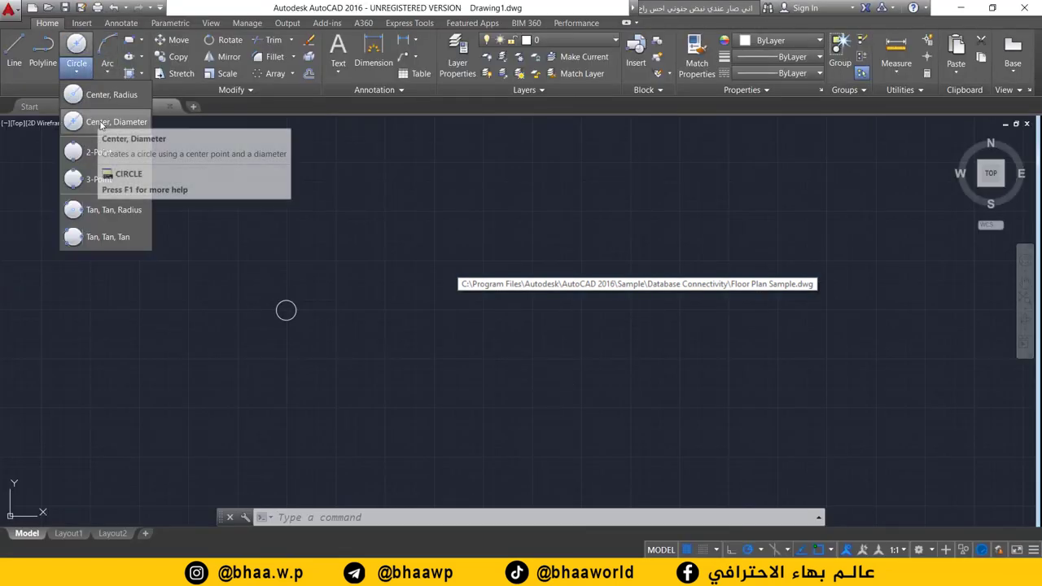
left_click(97, 94)
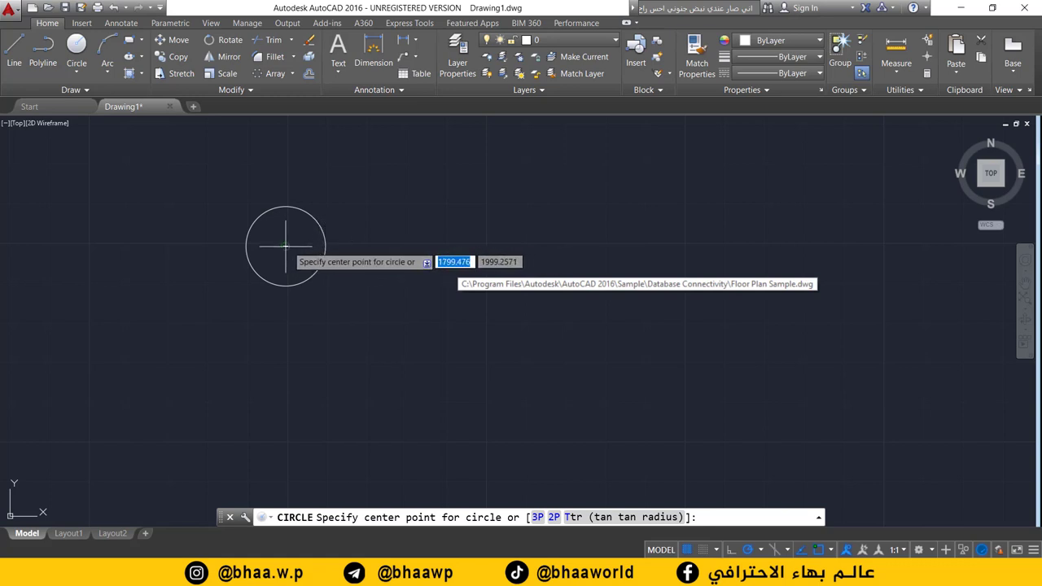
left_click(285, 245)
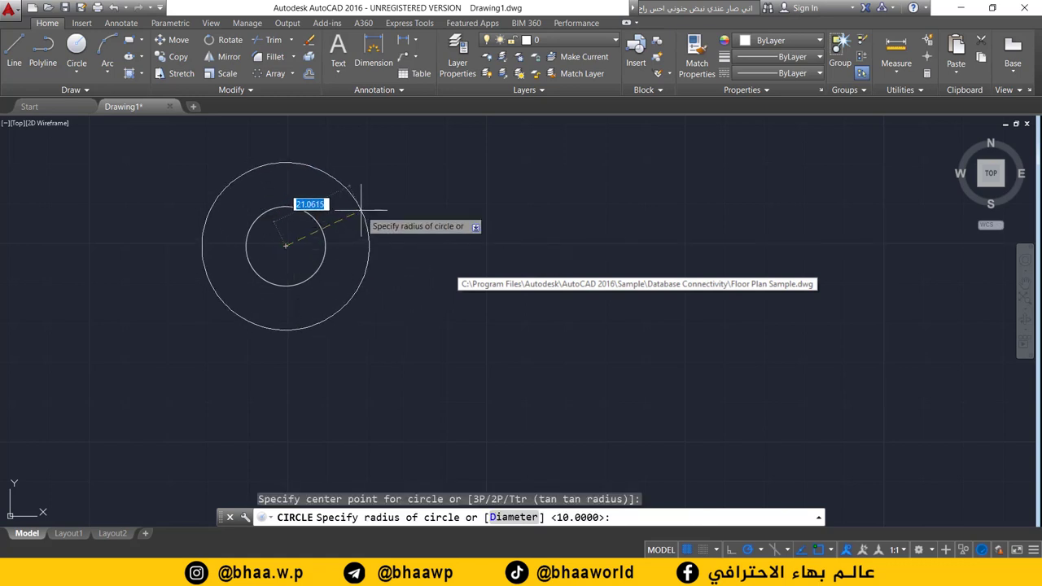
type("20")
key("Return")
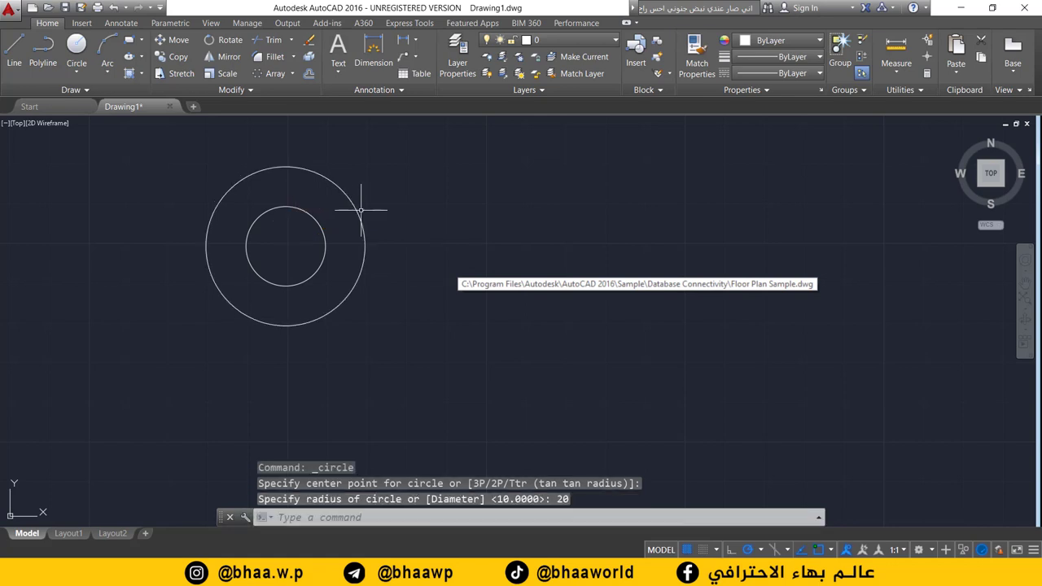
scroll(340, 263, "down", 3)
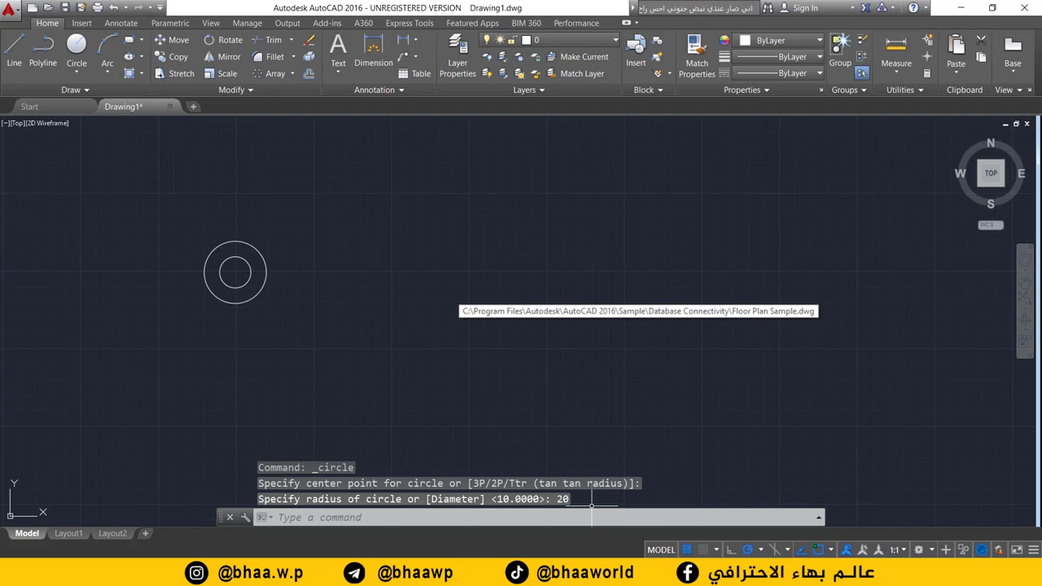
key("alt+Tab")
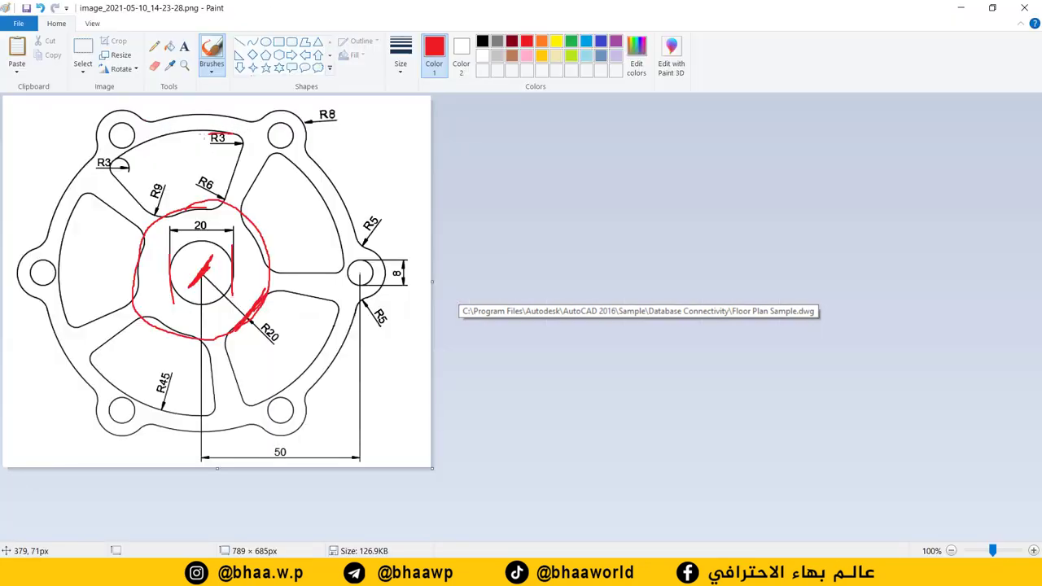
Step: Trace the R45 leader in red from the hub centre toward the lower-left lug, after undoing a red circle
left_click_drag(209, 135, 160, 137)
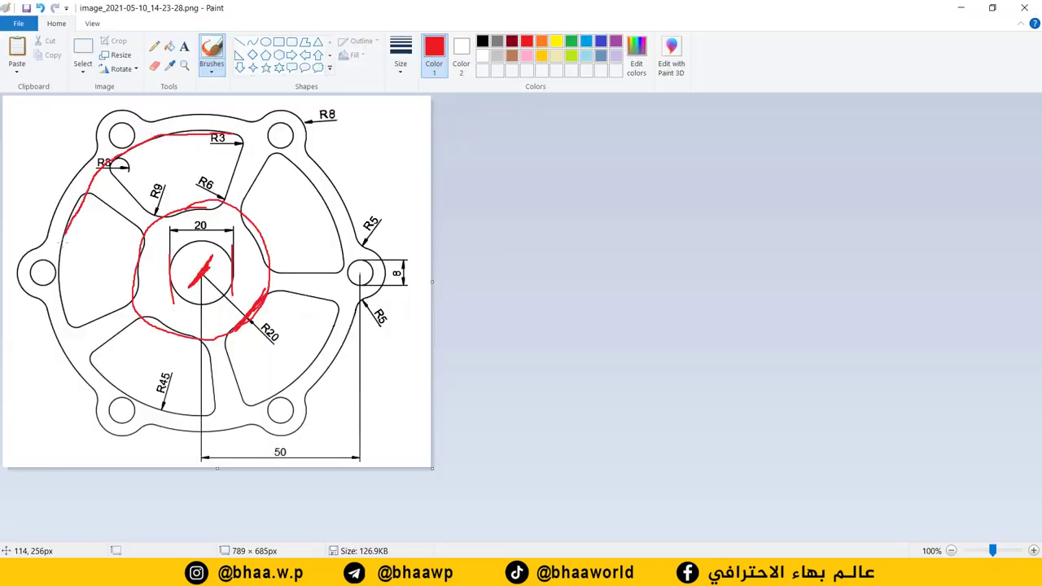
mouse_move(66, 235)
left_mouse_down()
mouse_move(58, 311)
mouse_move(130, 393)
mouse_move(235, 407)
mouse_move(333, 323)
mouse_move(331, 202)
mouse_move(242, 139)
left_mouse_up()
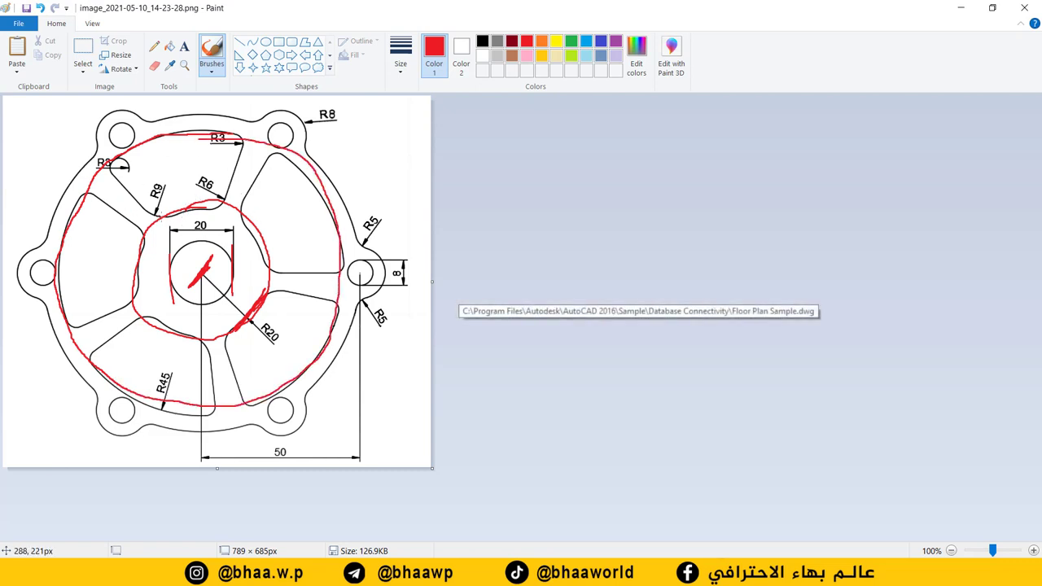
key("ctrl+z")
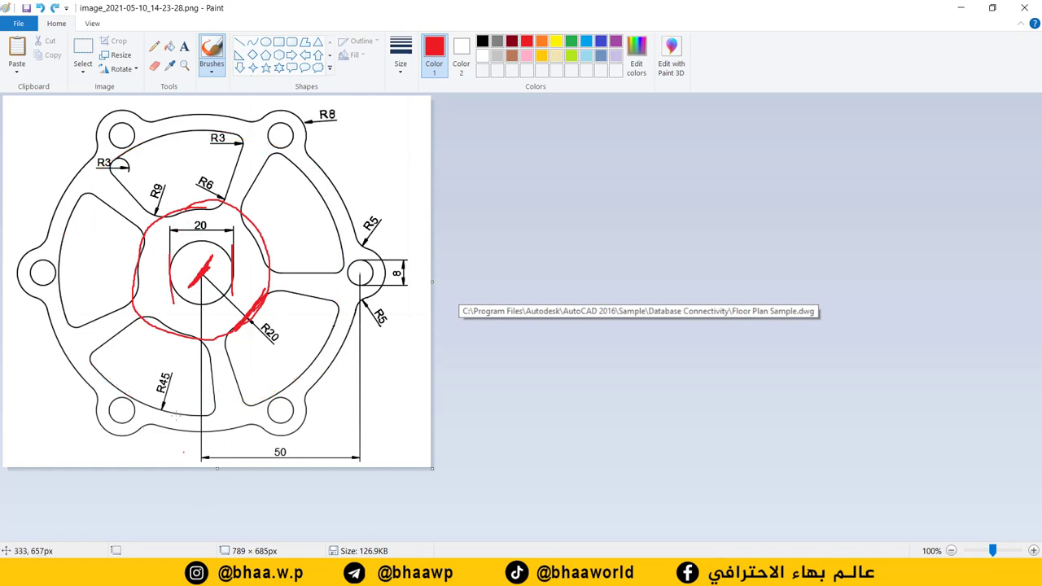
left_click_drag(150, 407, 146, 406)
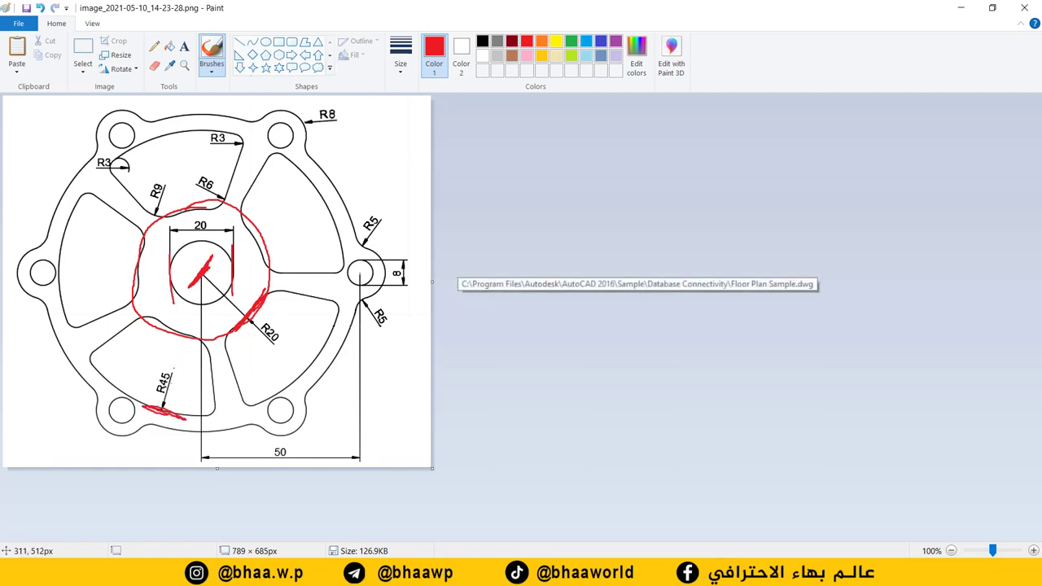
left_click_drag(168, 383, 171, 368)
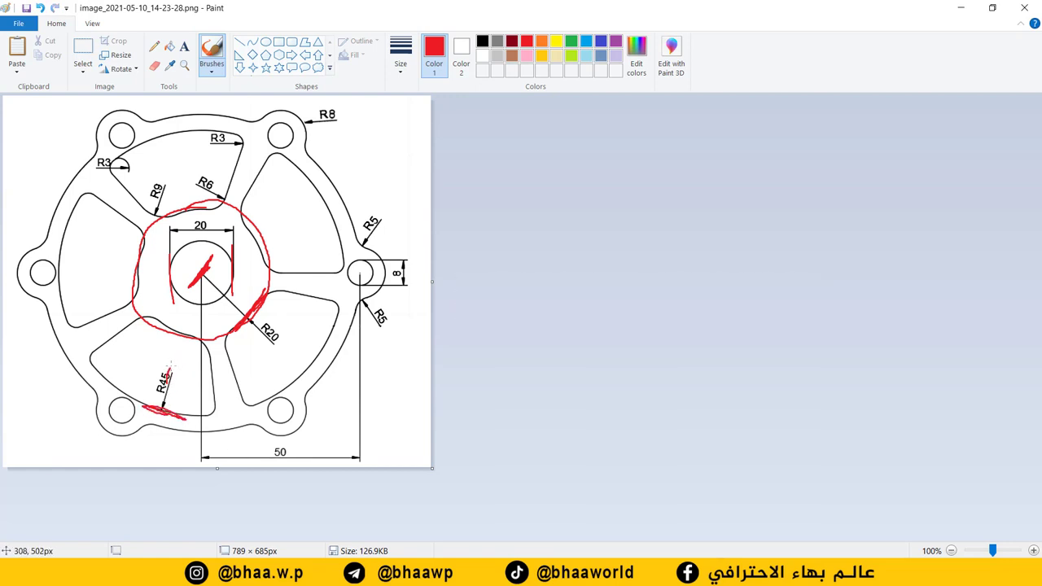
left_click_drag(201, 275, 169, 386)
mouse_move(197, 274)
left_mouse_down()
mouse_move(204, 285)
mouse_move(196, 274)
left_mouse_up()
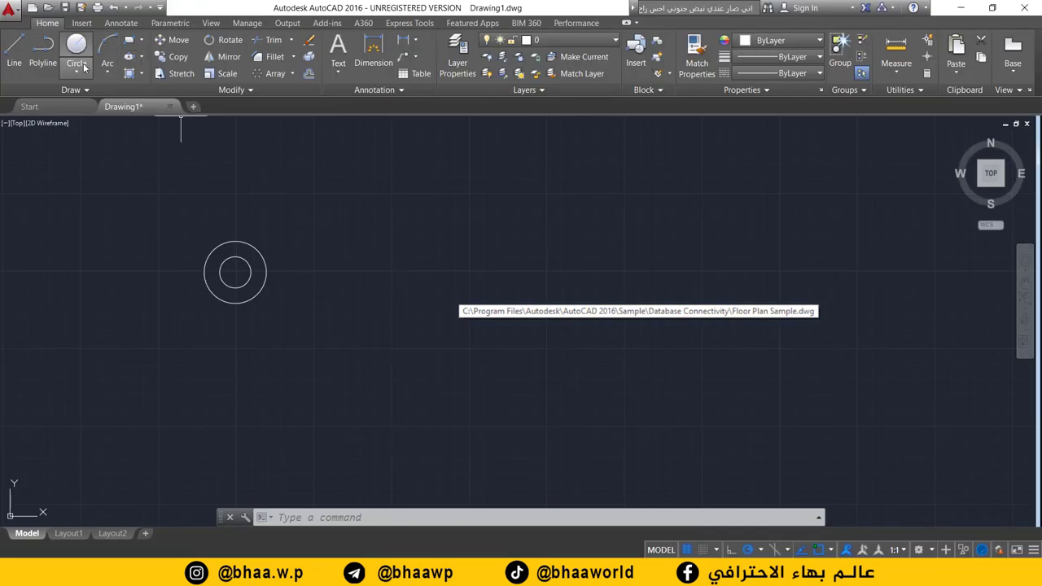
left_click(78, 68)
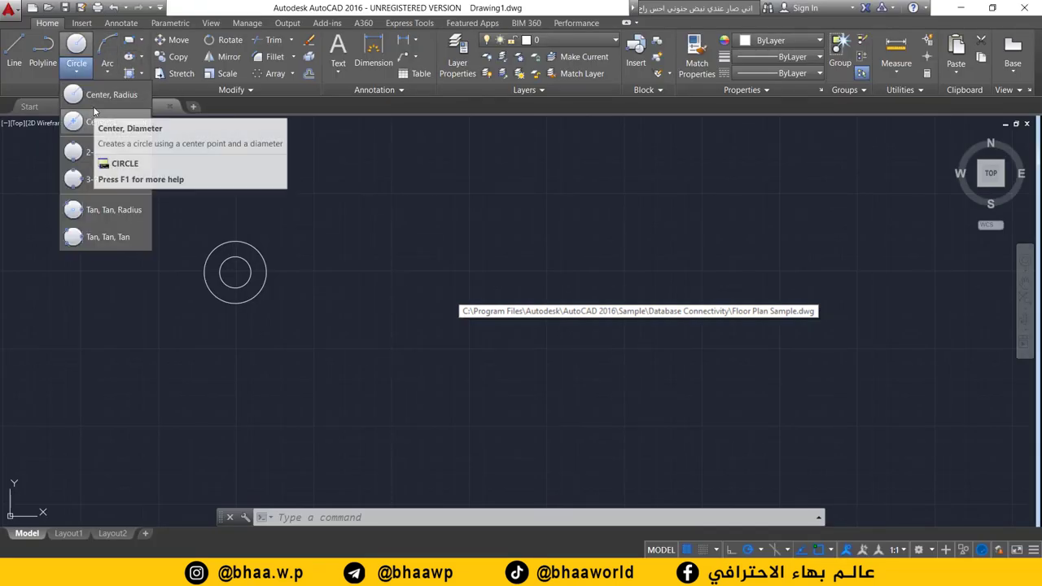
Step: Draw a radius-45 circle on the shared centre of the two existing circles
left_click(91, 98)
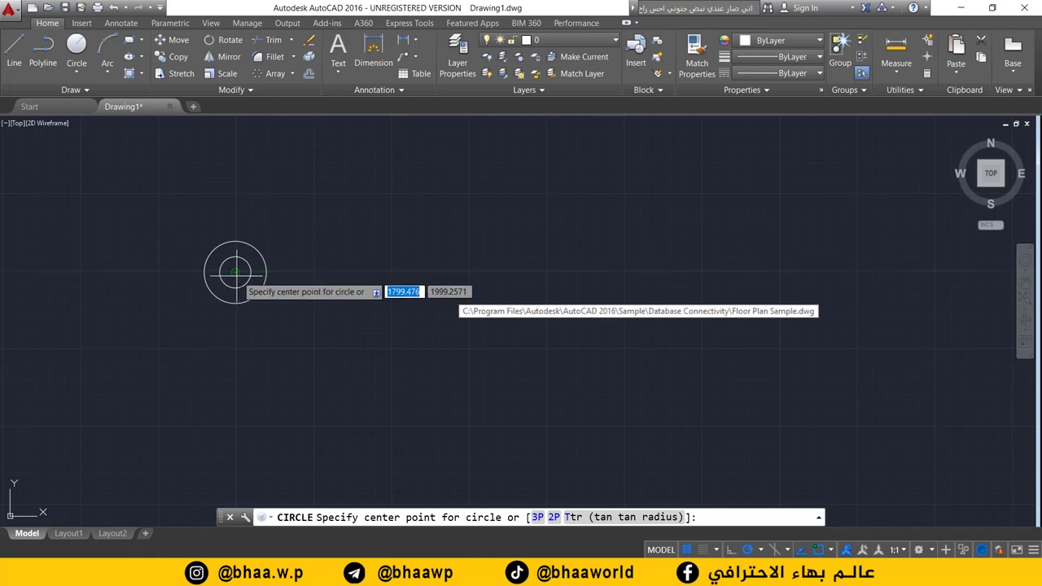
left_click(235, 272)
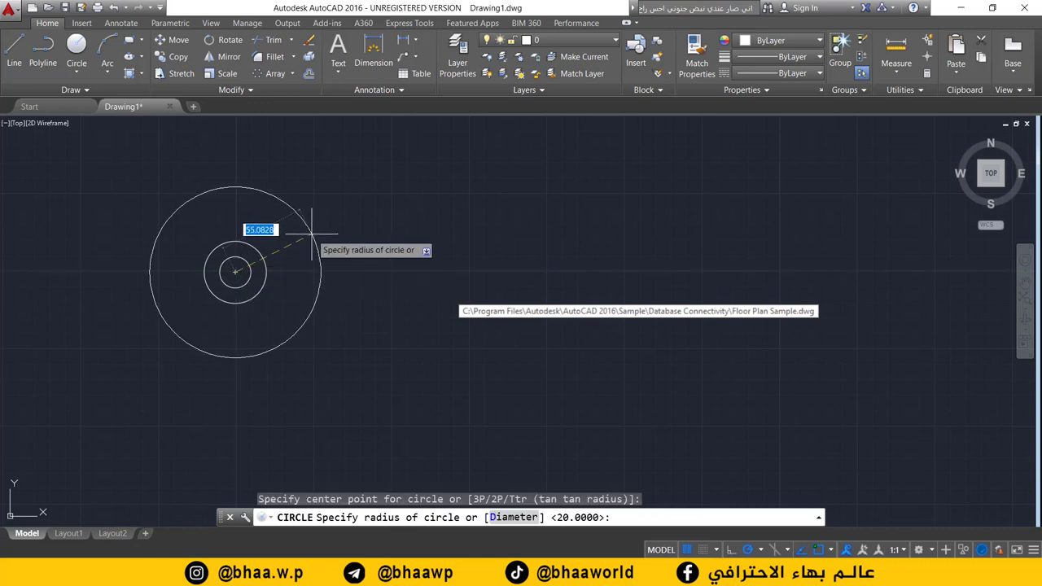
type("45")
key("Return")
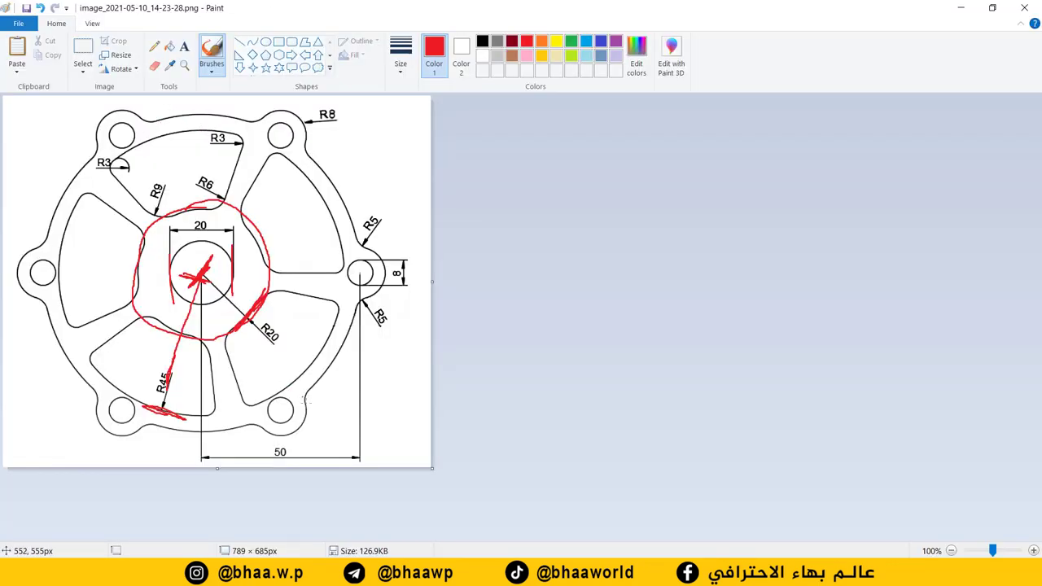
Step: Draw red vertical lines through the hub centre and just right of the right lug hole
left_click_drag(203, 280, 201, 464)
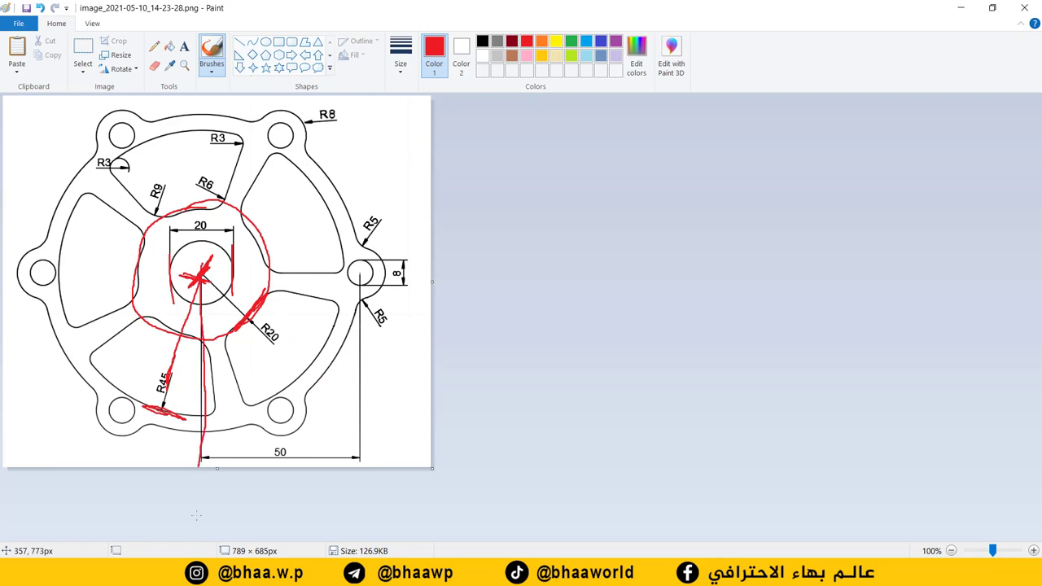
left_click_drag(356, 216, 360, 466)
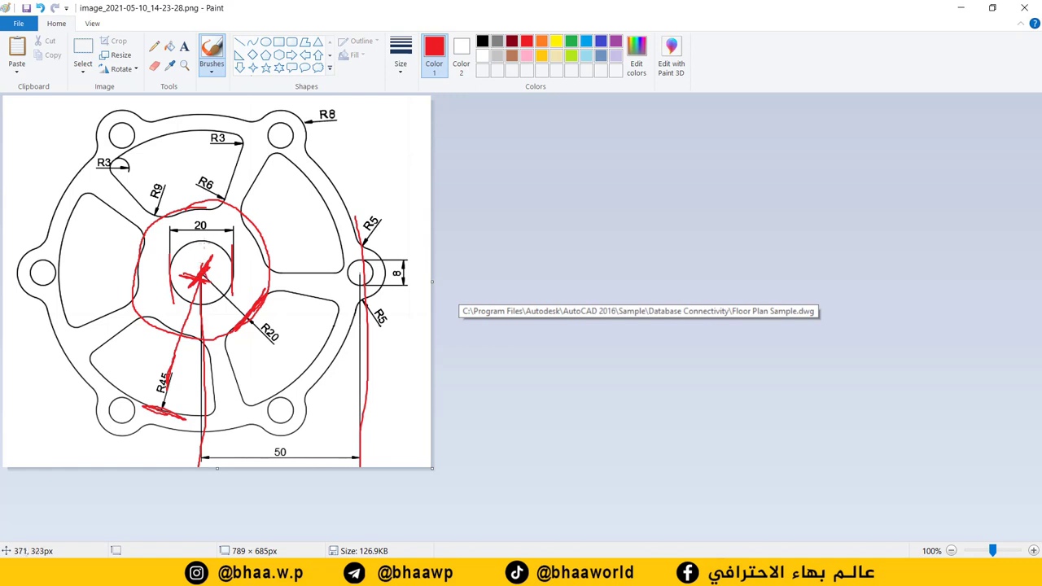
left_click_drag(197, 98, 202, 466)
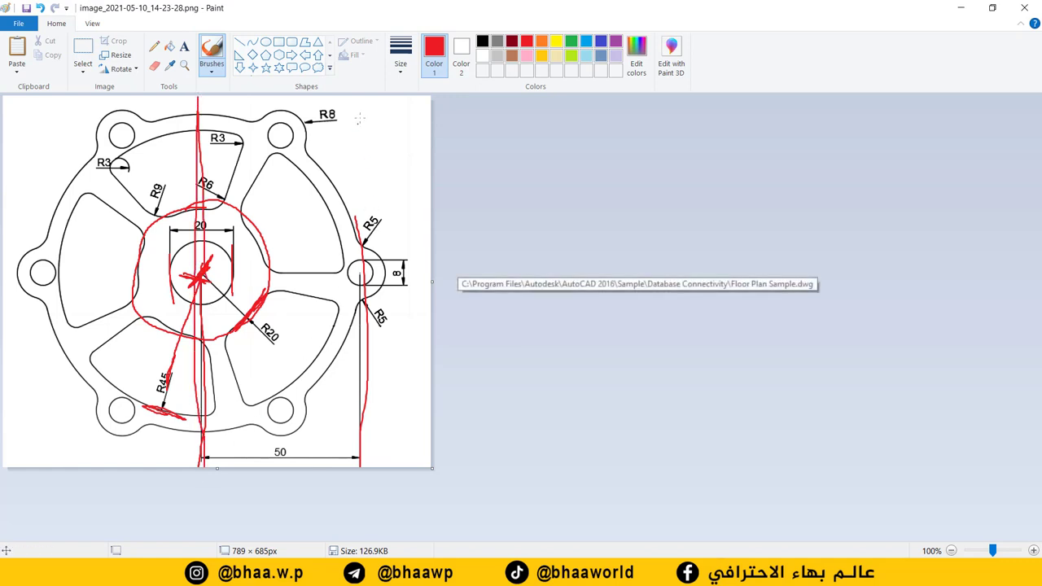
left_click_drag(362, 104, 384, 458)
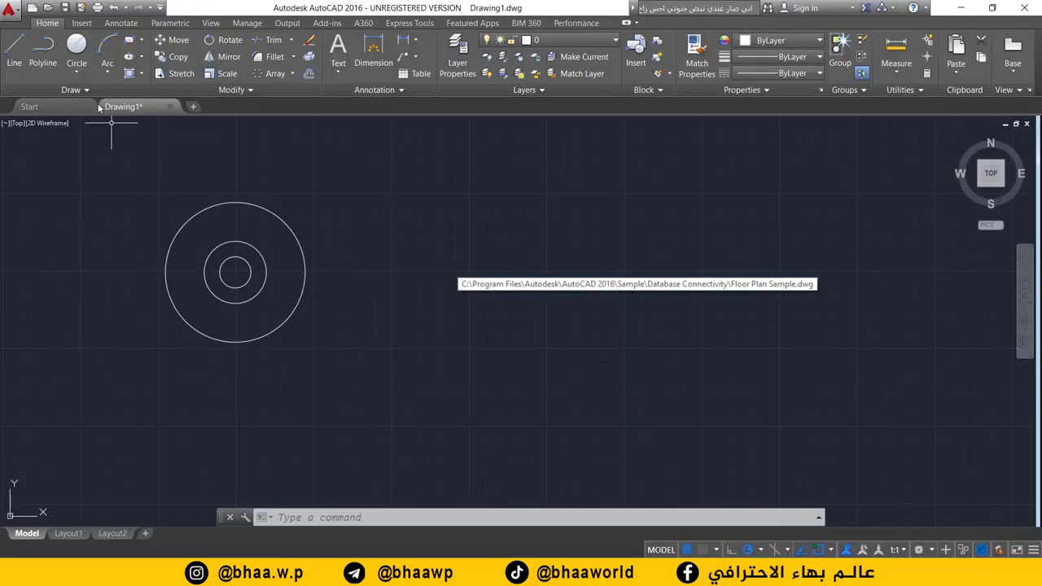
Step: Draw a radius-50 circle on the common centre of the existing circles
left_click(76, 70)
left_click(95, 101)
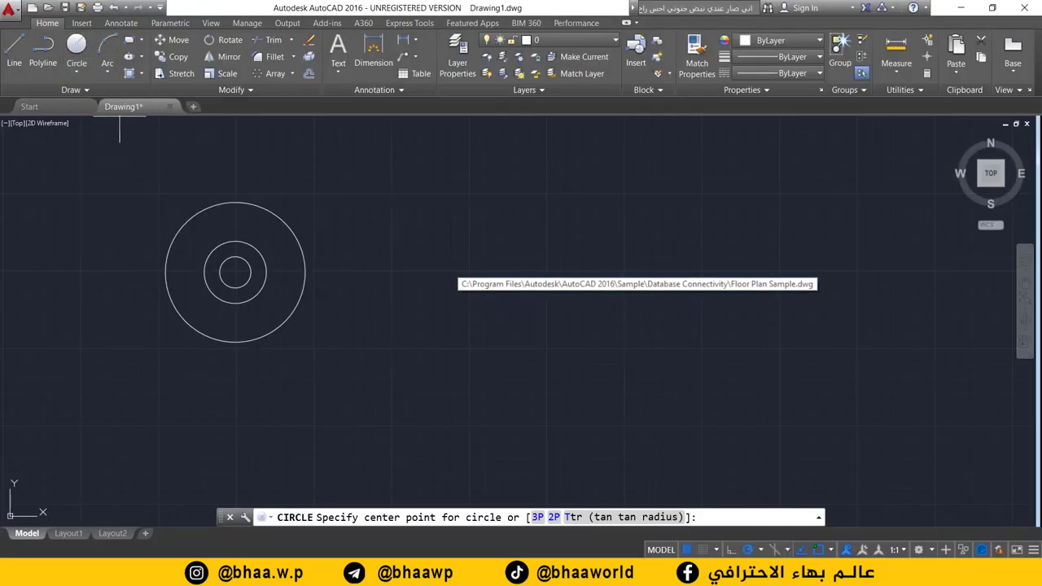
left_click(235, 271)
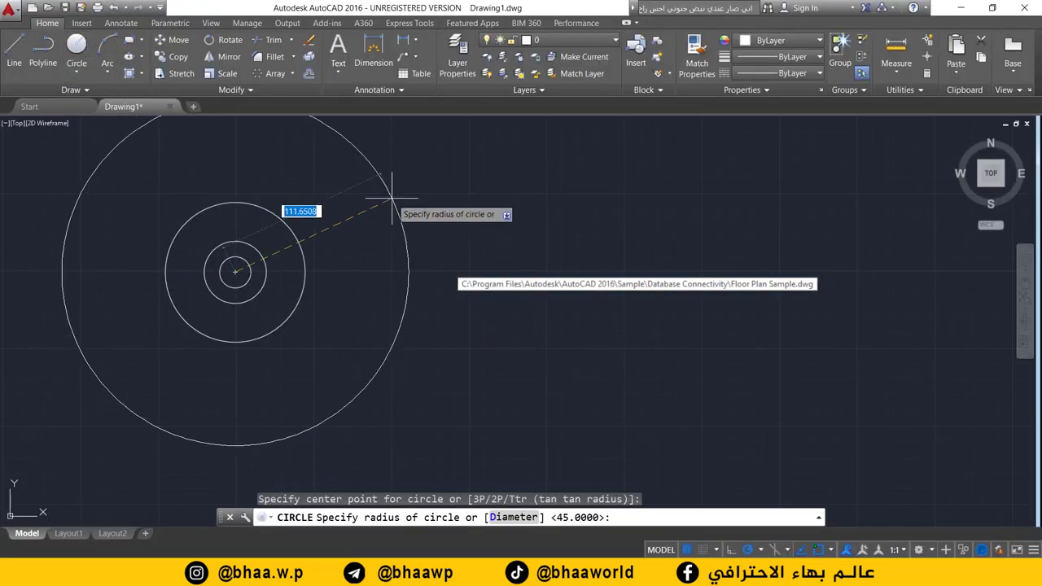
type("5")
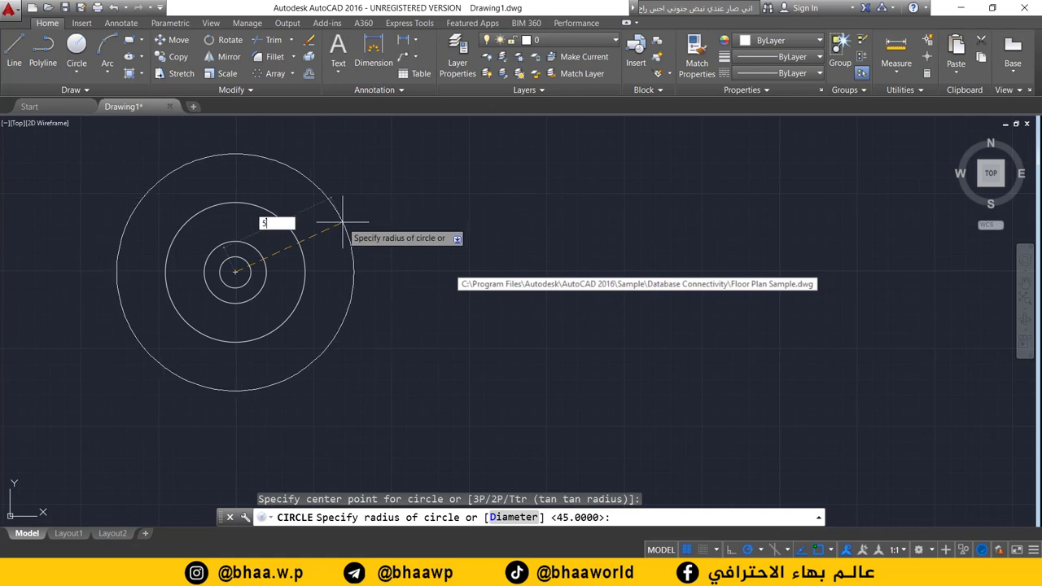
type("0")
key("Return")
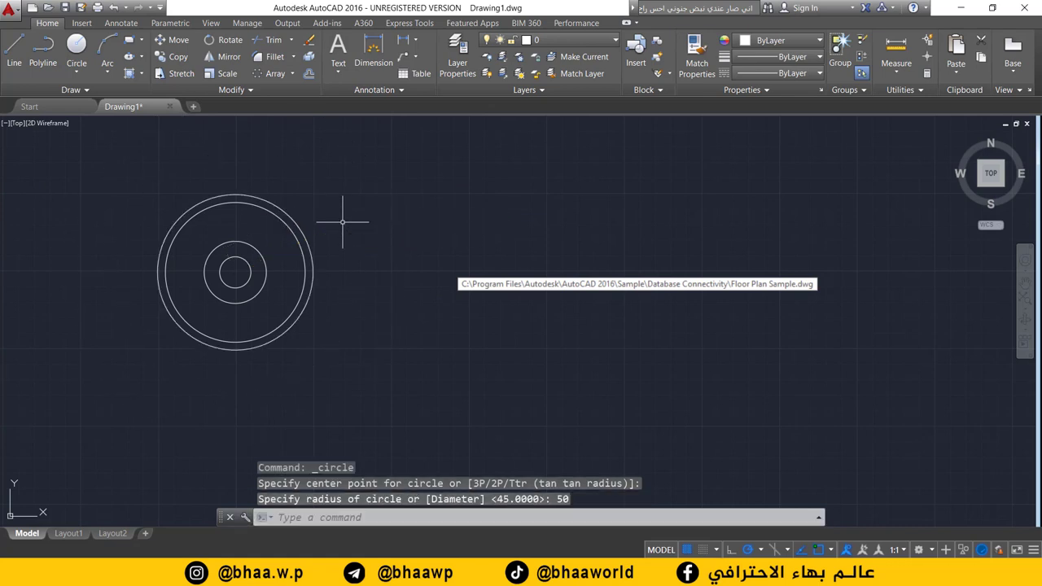
scroll(279, 298, "up", 1)
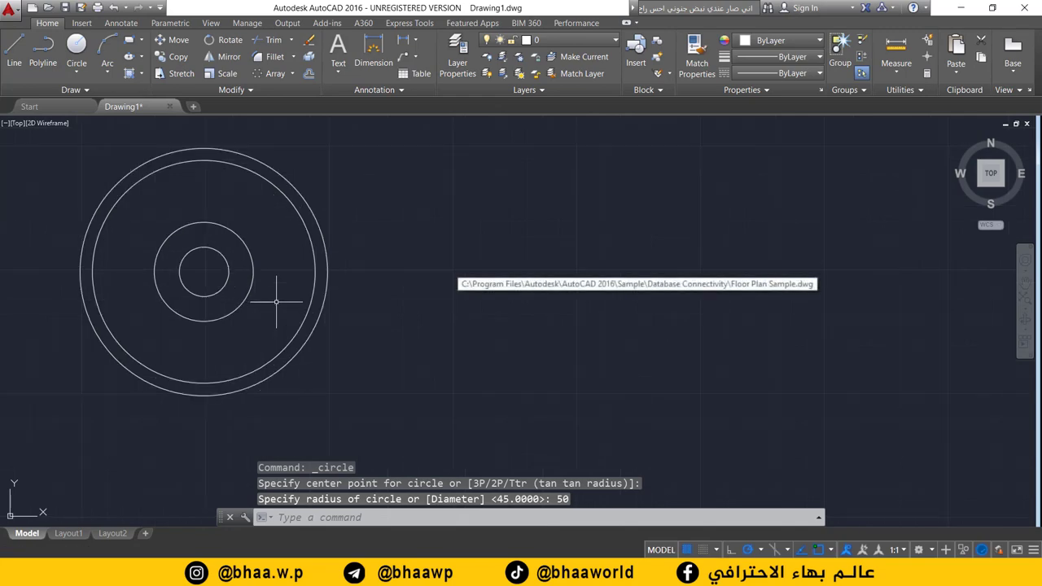
scroll(281, 301, "up", 1)
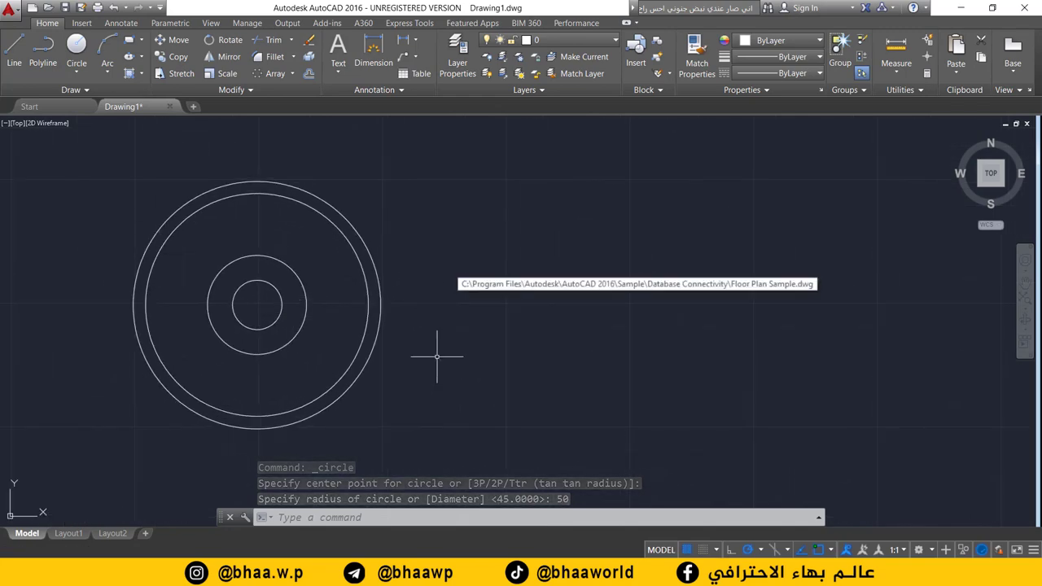
key("alt+Tab")
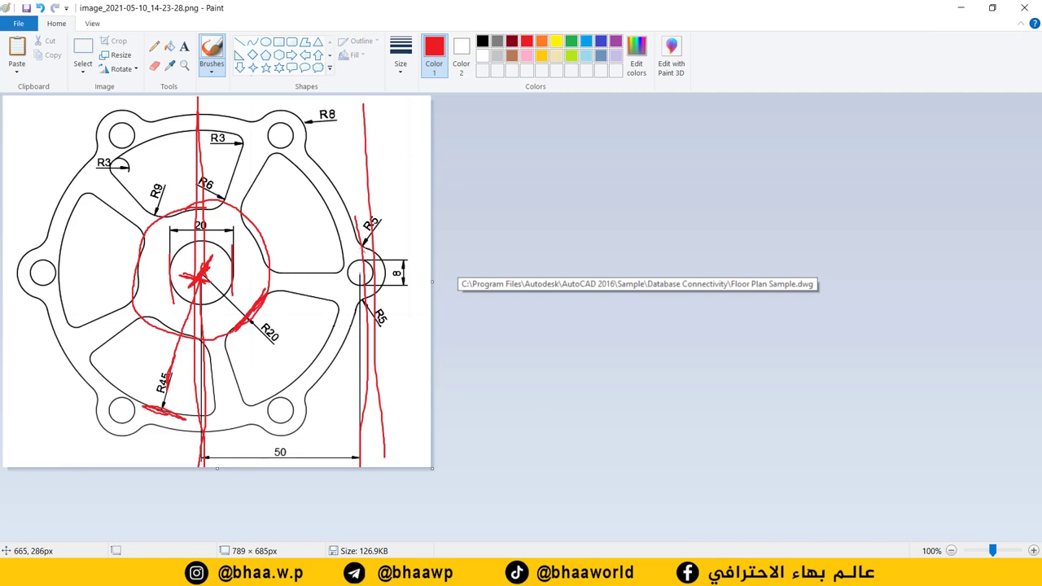
Step: Undo the old red marks in Paint and brush a red horizontal line from the centre to the right lug
key("ctrl+z")
key("ctrl+z")
key("ctrl+z")
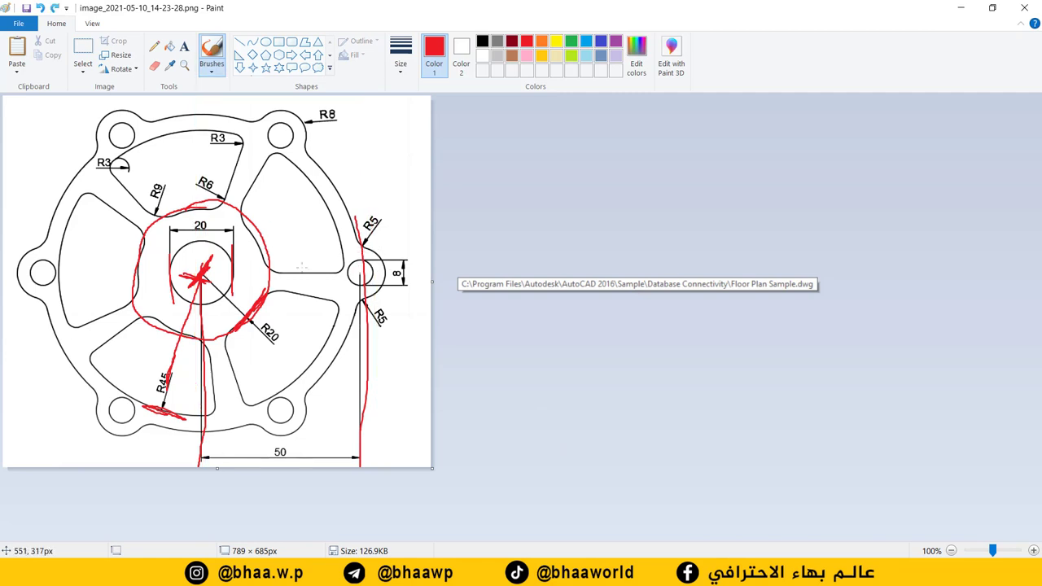
key("ctrl+z")
key("ctrl+z")
key("ctrl+z")
key("ctrl+z")
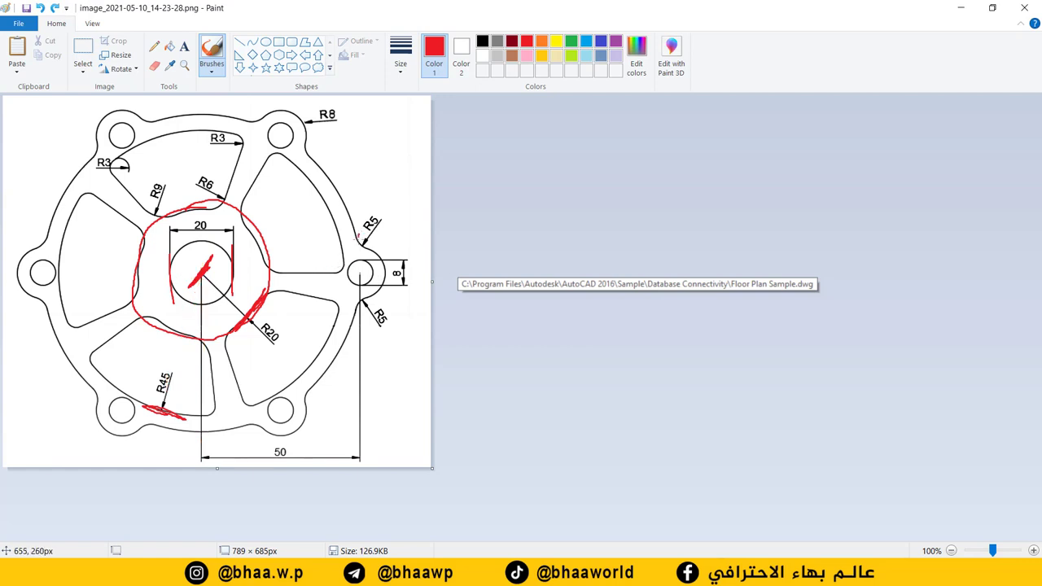
left_click_drag(359, 237, 358, 344)
left_click_drag(178, 273, 430, 268)
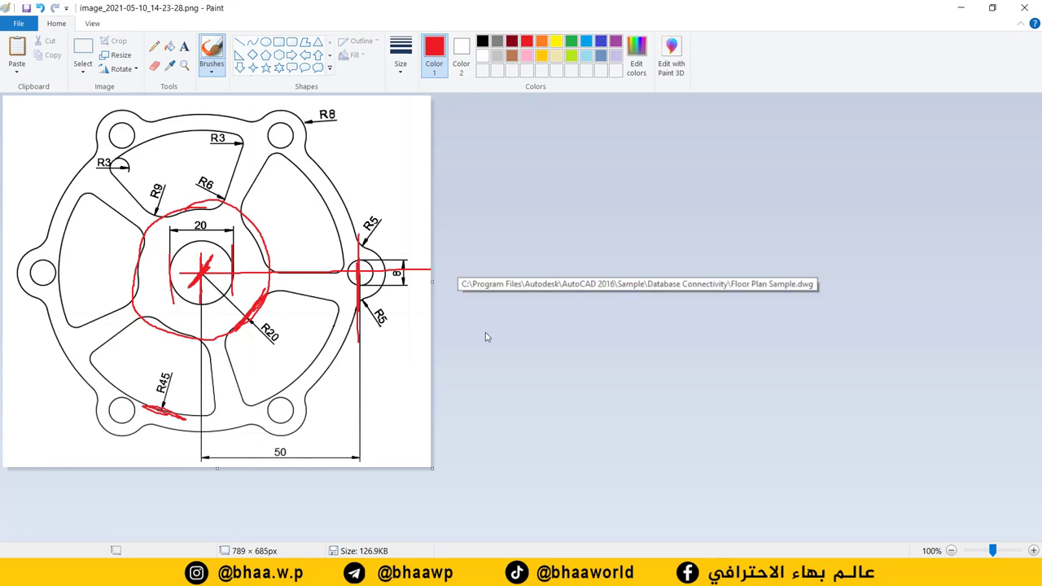
key("alt+Tab")
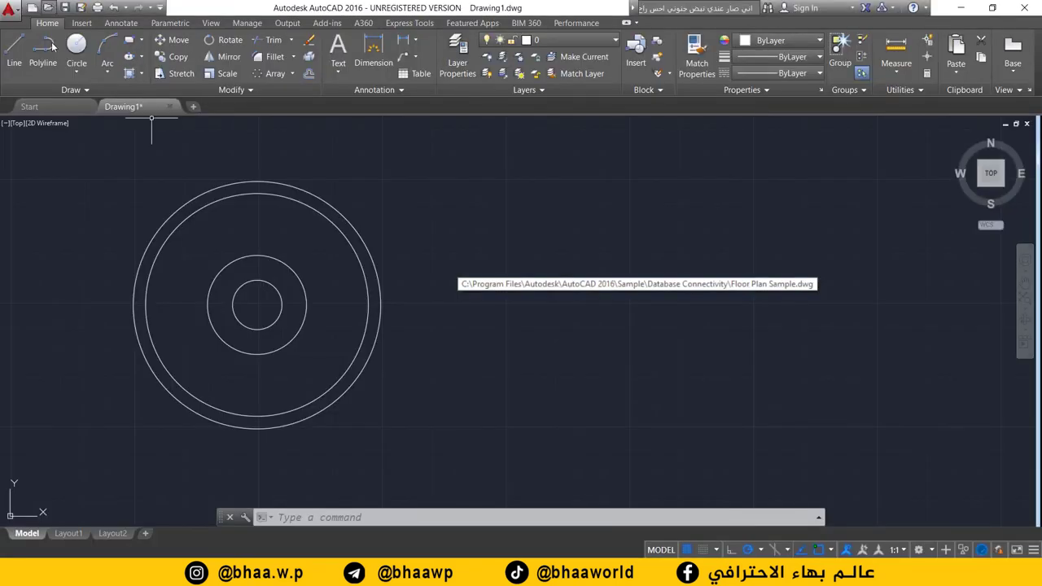
Step: Draw a 50-unit horizontal line from the circles' common centre to the outer circle
left_click(20, 50)
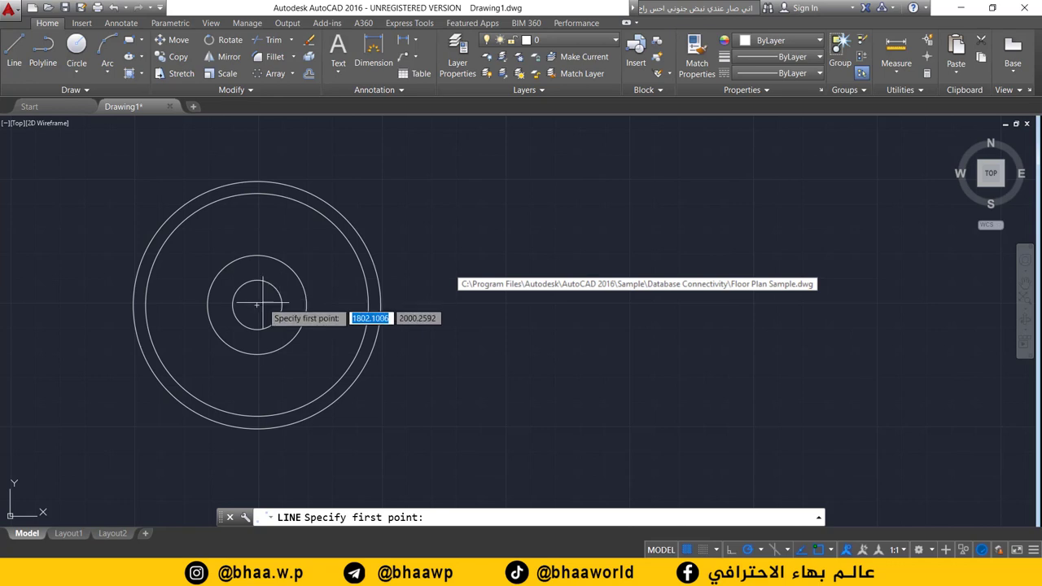
left_click(257, 306)
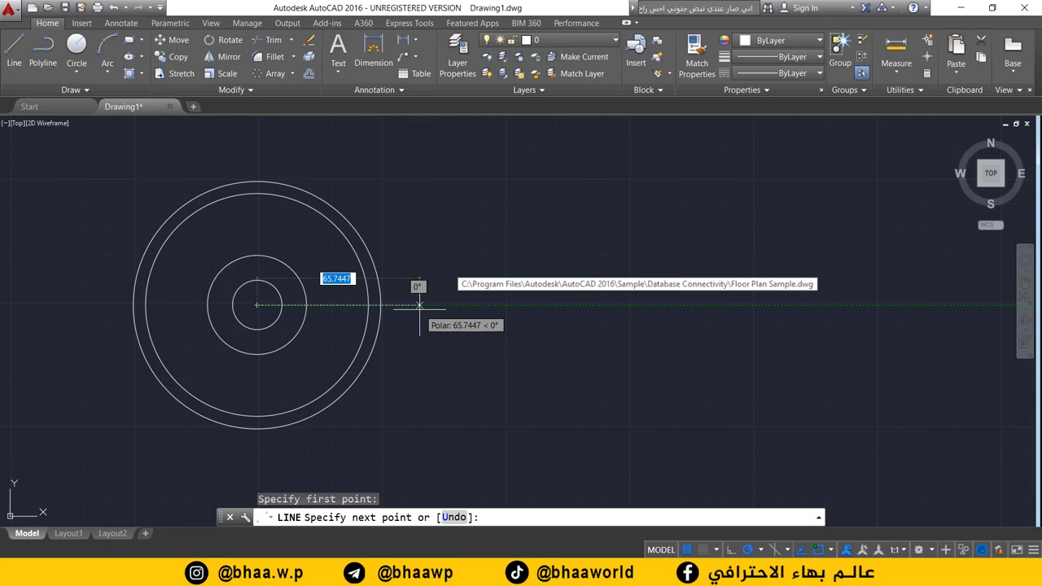
type("50")
key("Return")
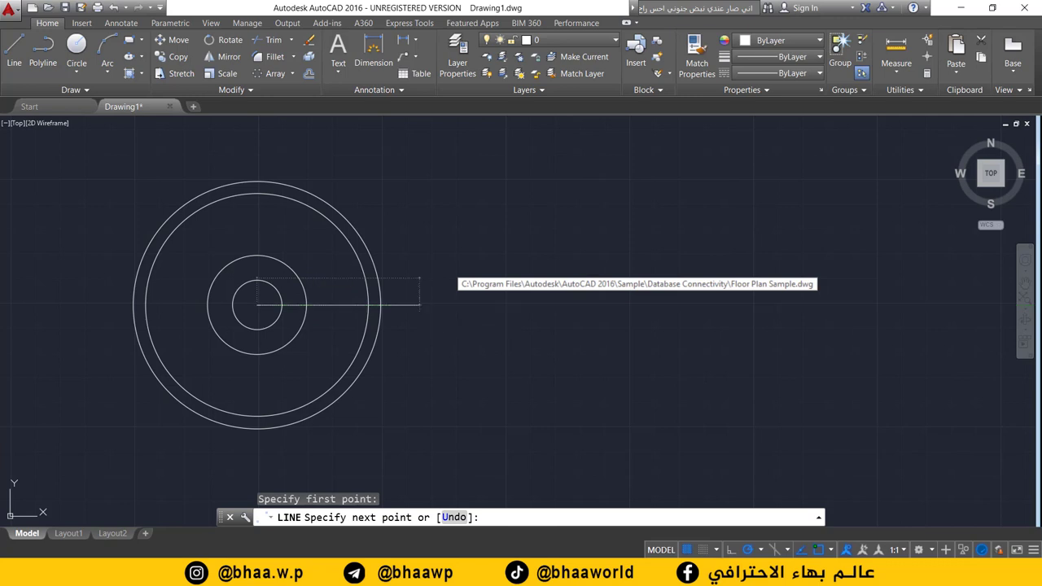
key("Return")
middle_click_drag(437, 298, 366, 305)
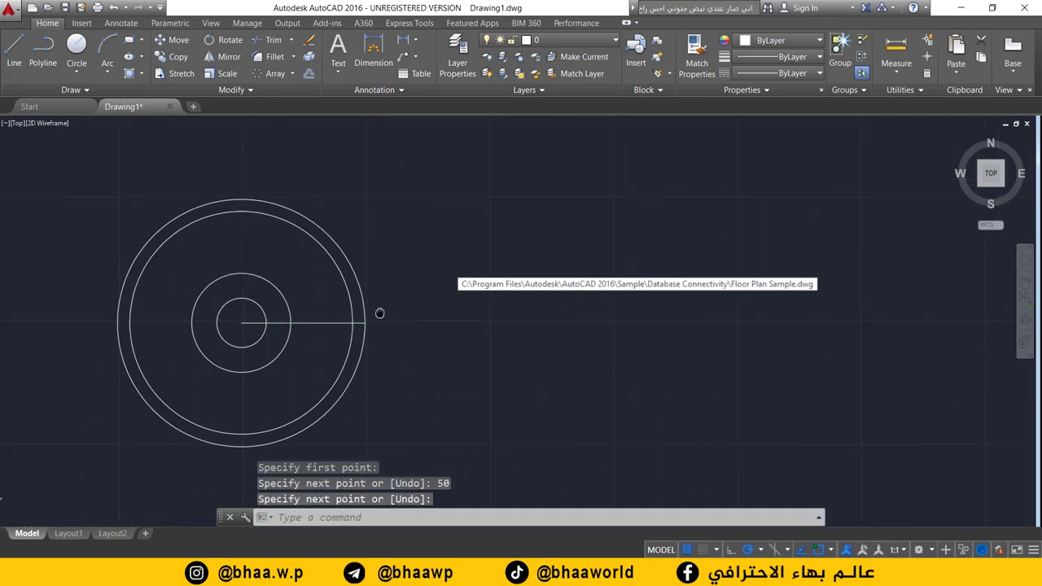
scroll(365, 306, "up", 2)
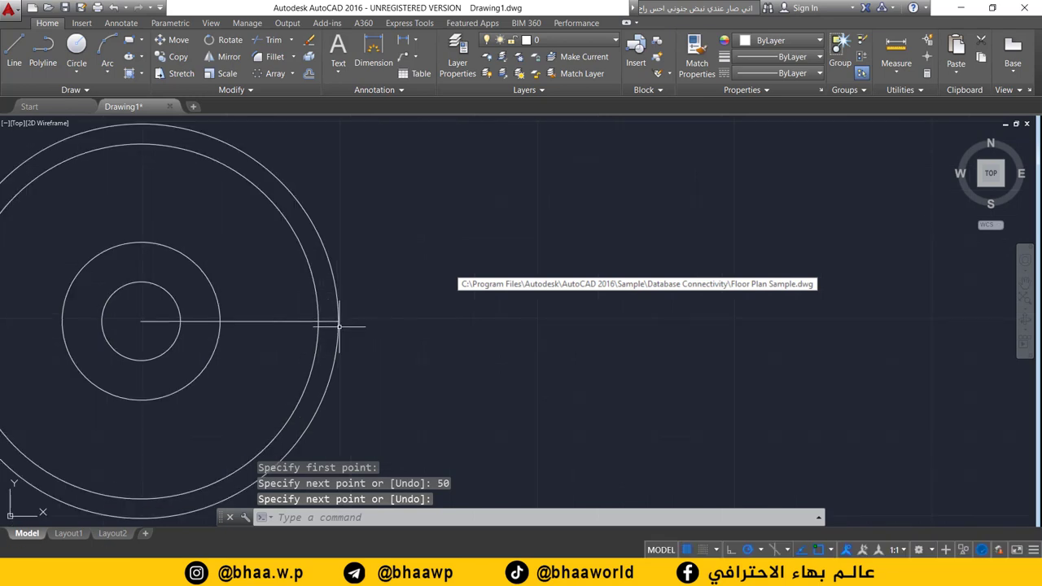
left_click(77, 72)
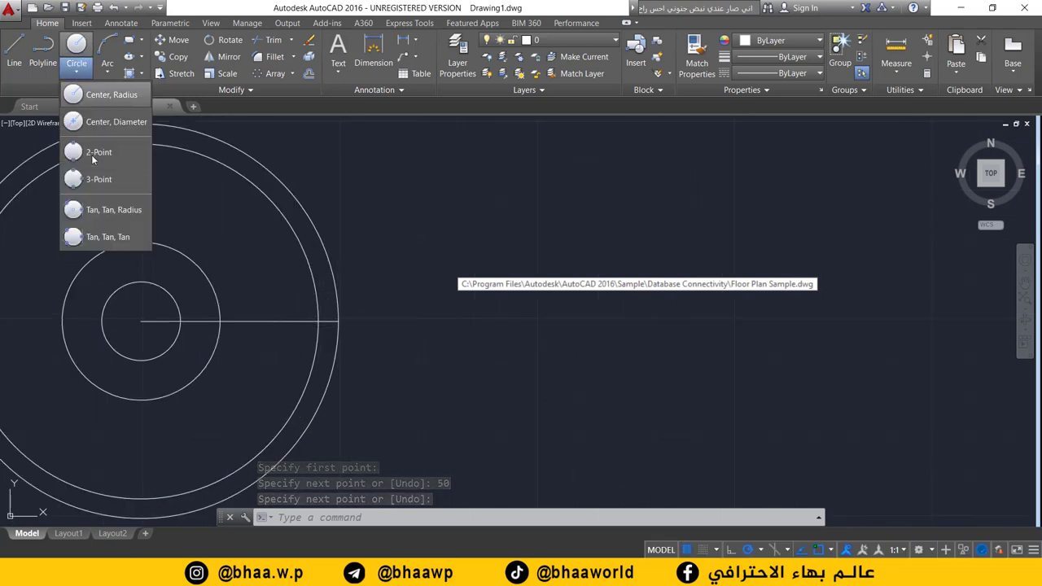
left_click(104, 95)
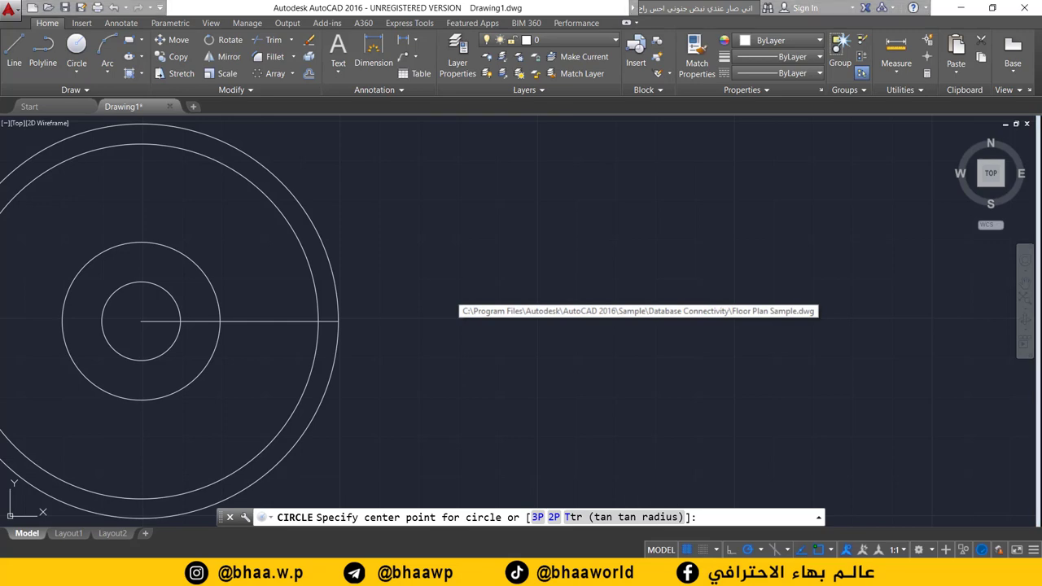
key("alt+Tab")
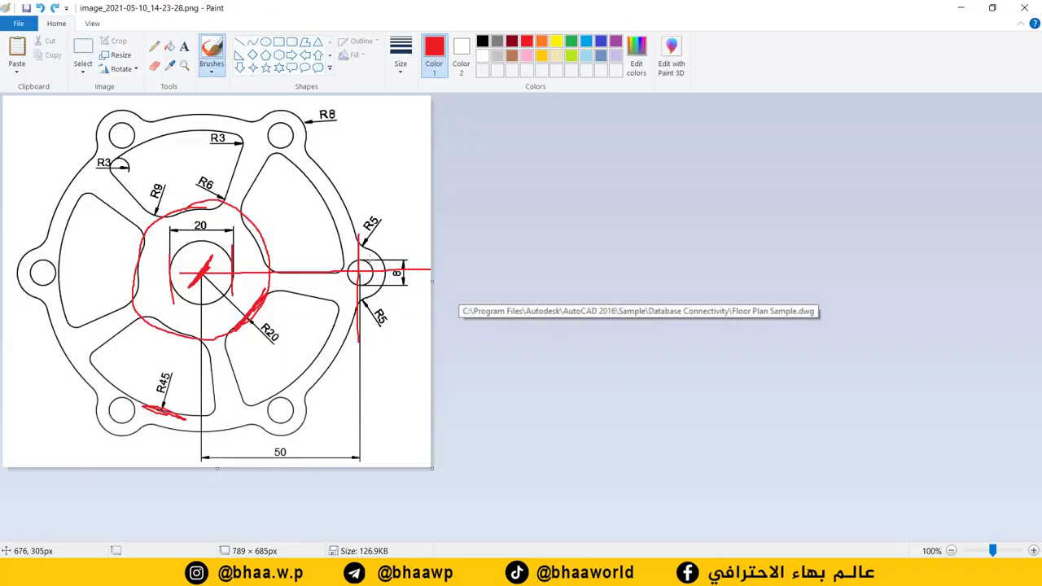
Step: Circle the right R5 lug hole and the upper-right R8 lug in red on the sketch
left_click_drag(372, 262, 348, 284)
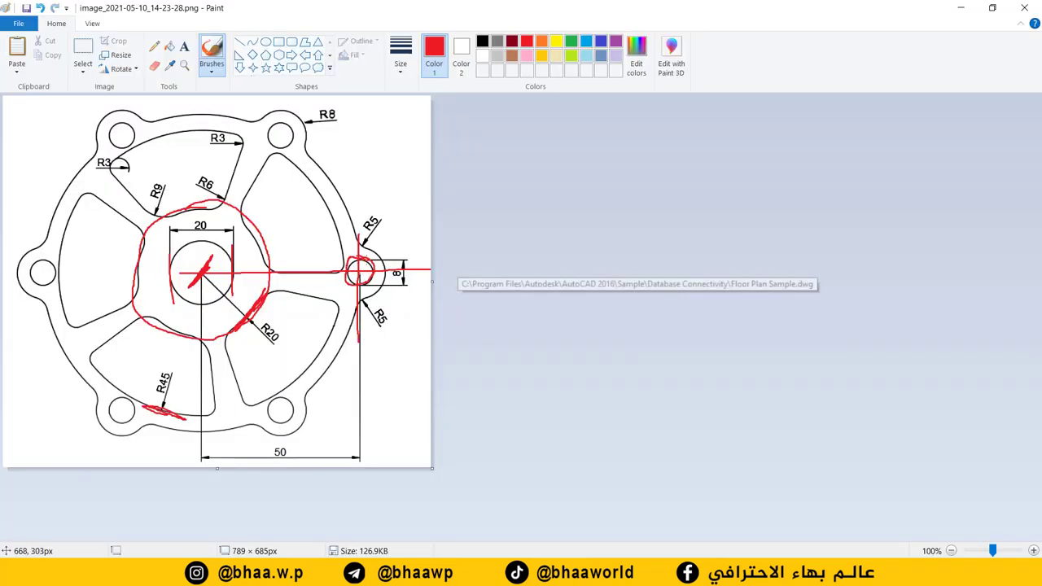
left_click_drag(406, 262, 430, 259)
left_click_drag(397, 290, 407, 290)
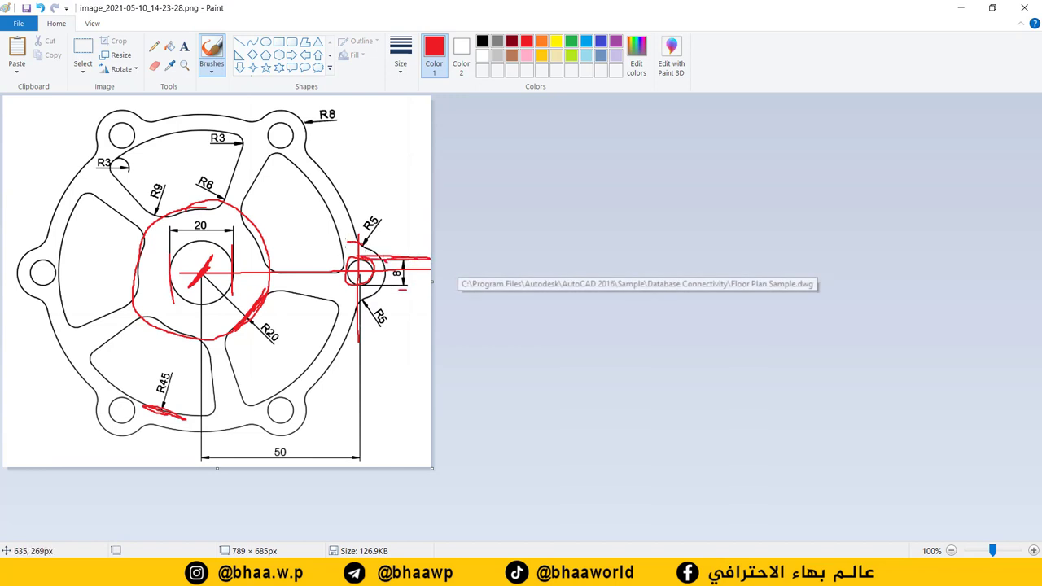
left_click_drag(359, 242, 330, 276)
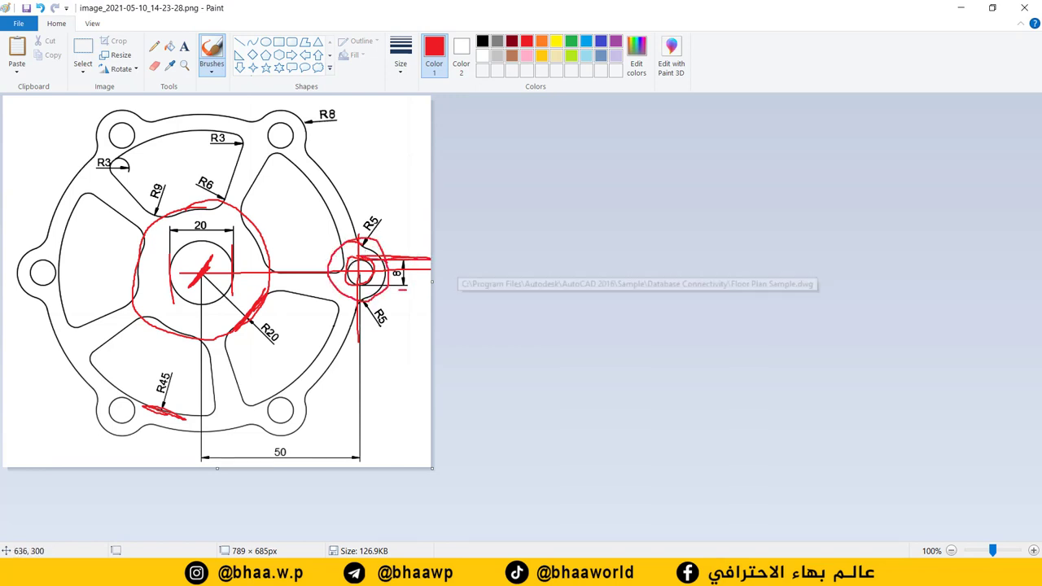
left_click_drag(305, 155, 308, 148)
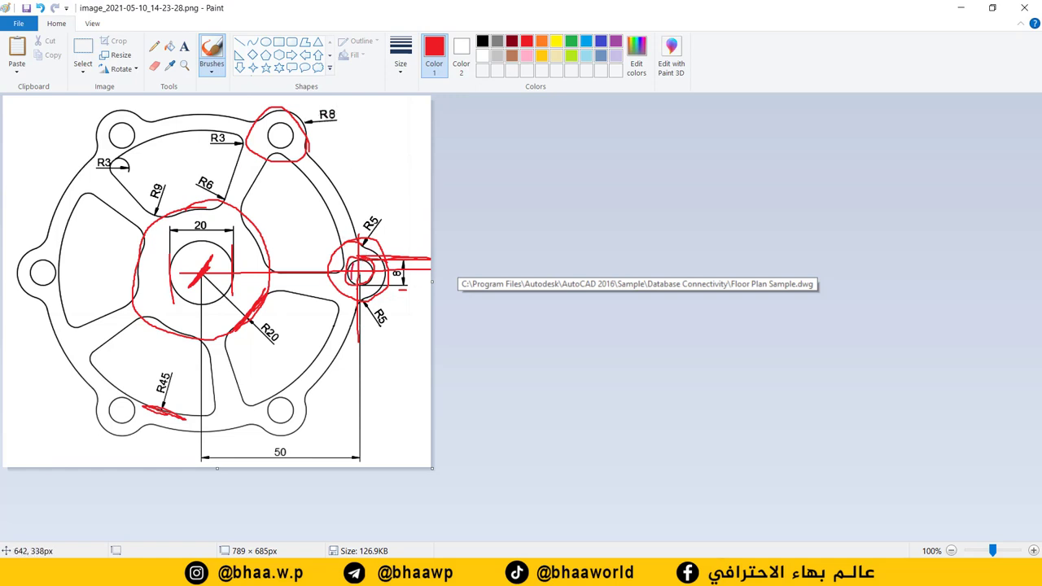
left_click_drag(353, 280, 355, 262)
Step: Draw a diameter-8 circle where the radial line meets the outer rim
left_click(635, 570)
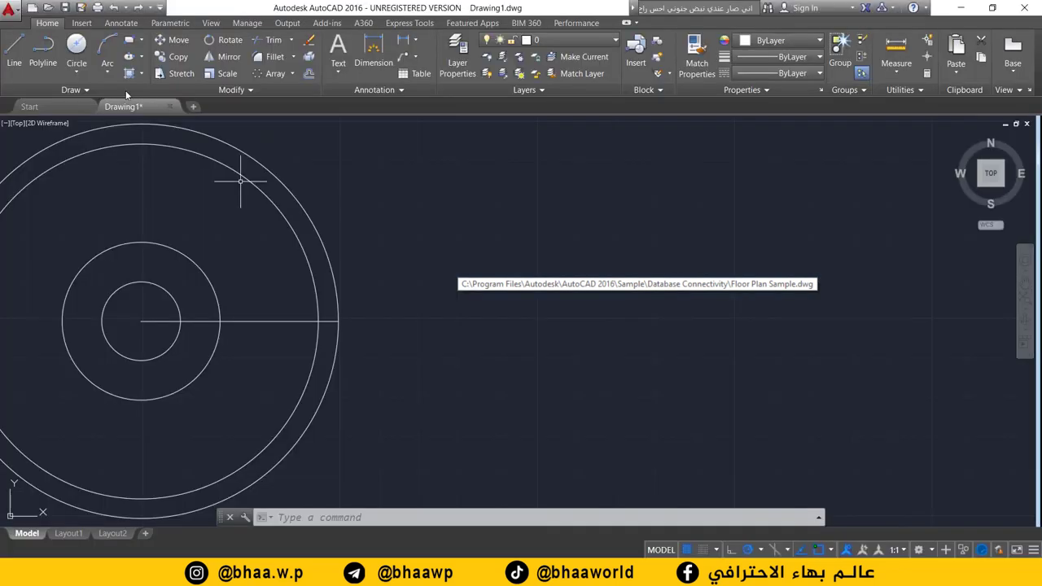
left_click(75, 70)
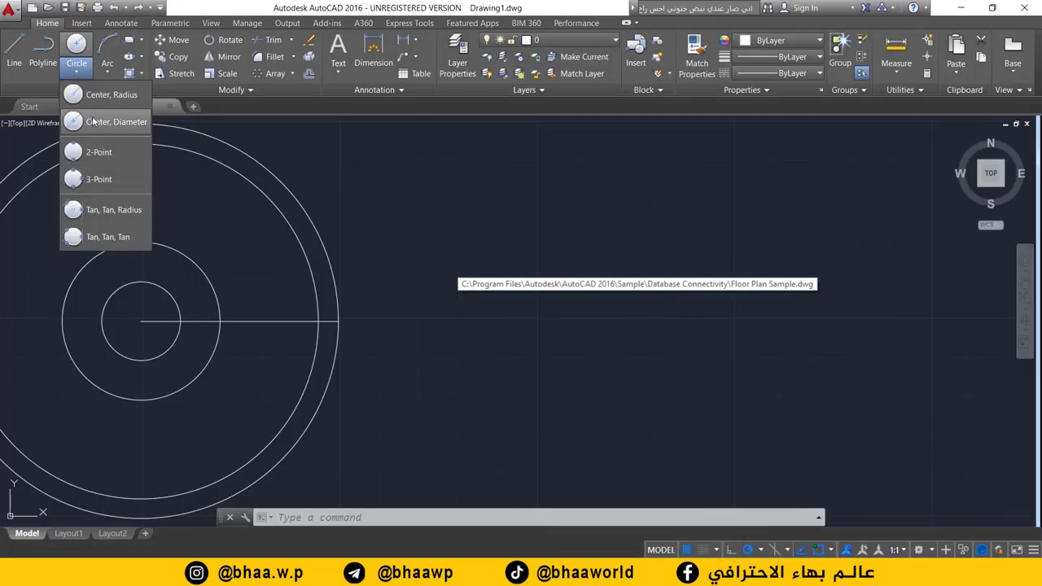
left_click(94, 122)
left_click(338, 322)
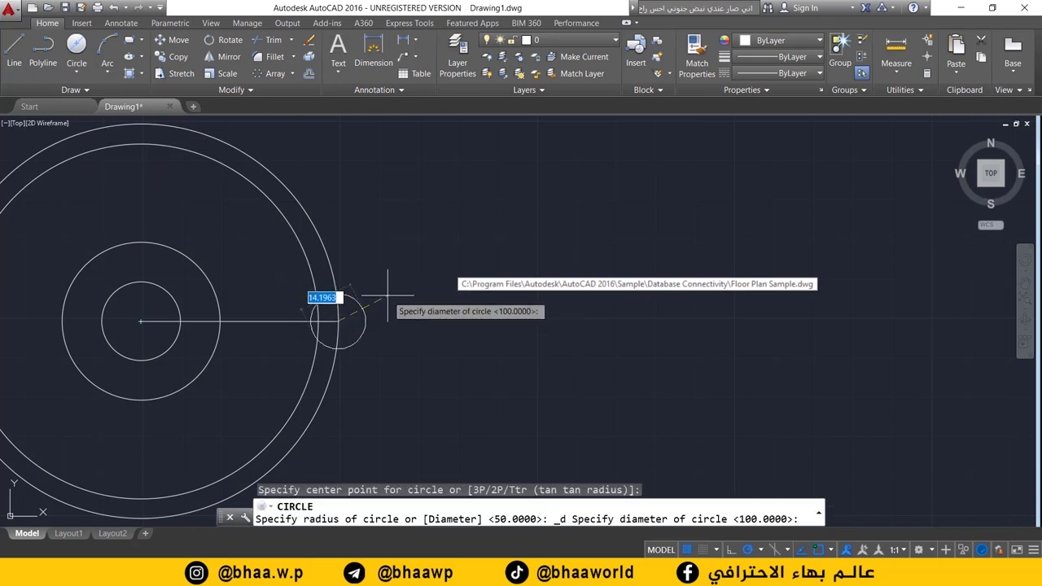
type("8")
key("Return")
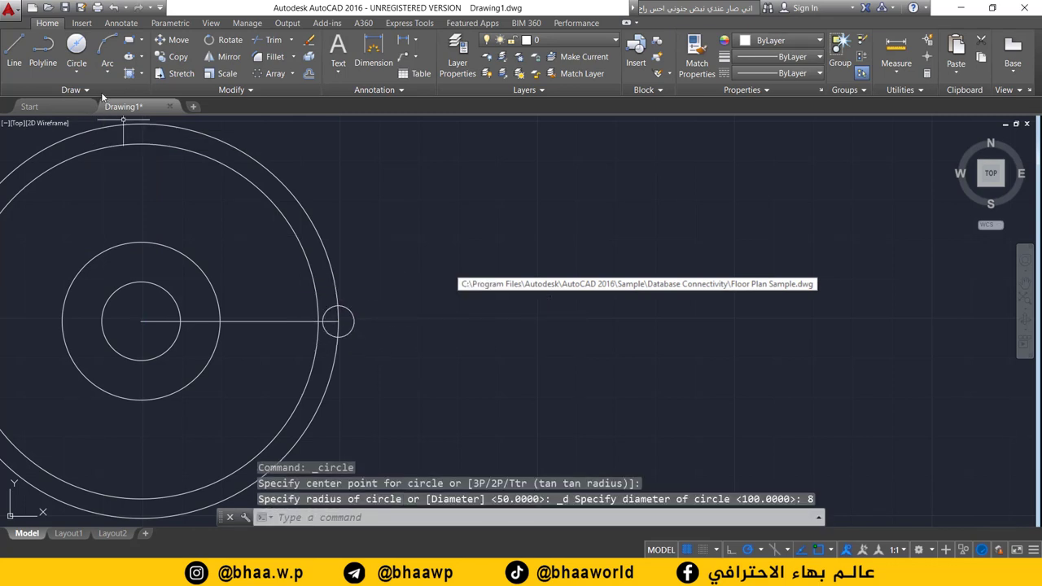
Step: Add a concentric diameter-16 circle around the small hole and zoom in on the lug
left_click(78, 72)
left_click(92, 118)
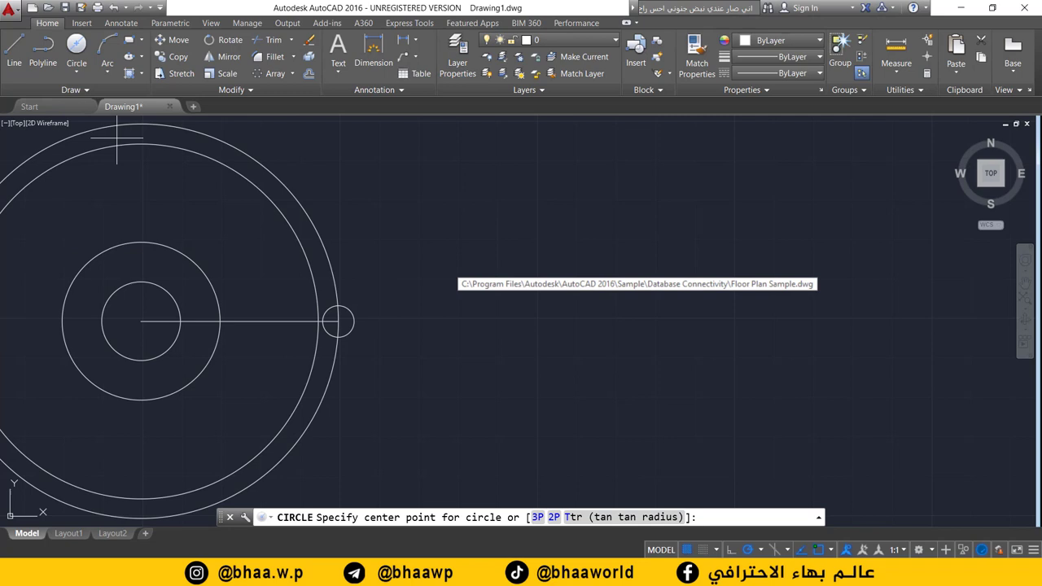
left_click(338, 322)
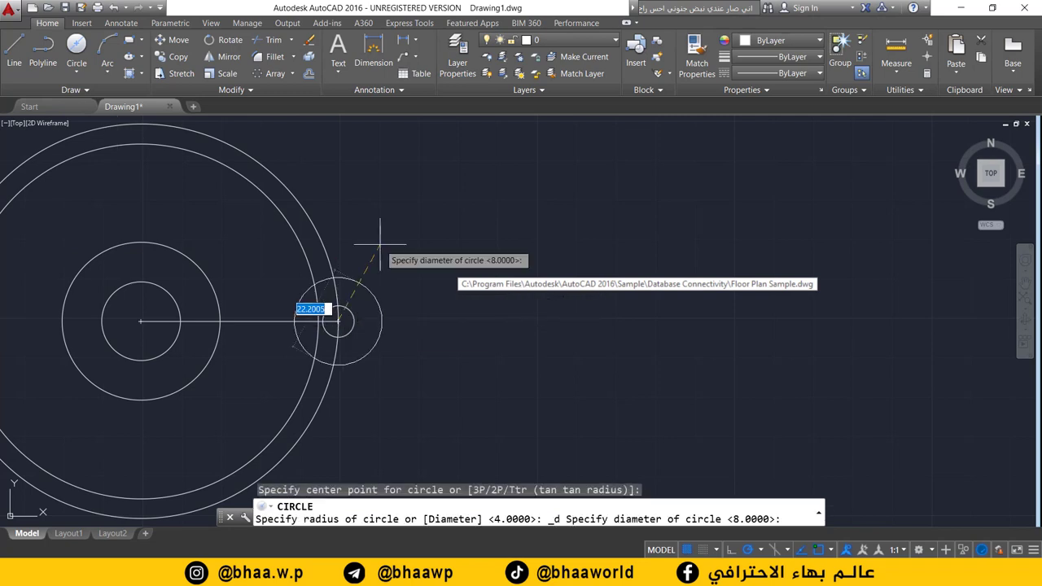
type("16")
key("Return")
mouse_move(342, 361)
middle_mouse_down()
mouse_move(340, 371)
mouse_move(356, 337)
middle_mouse_up()
scroll(358, 309, "up", 2)
scroll(358, 309, "up", 1)
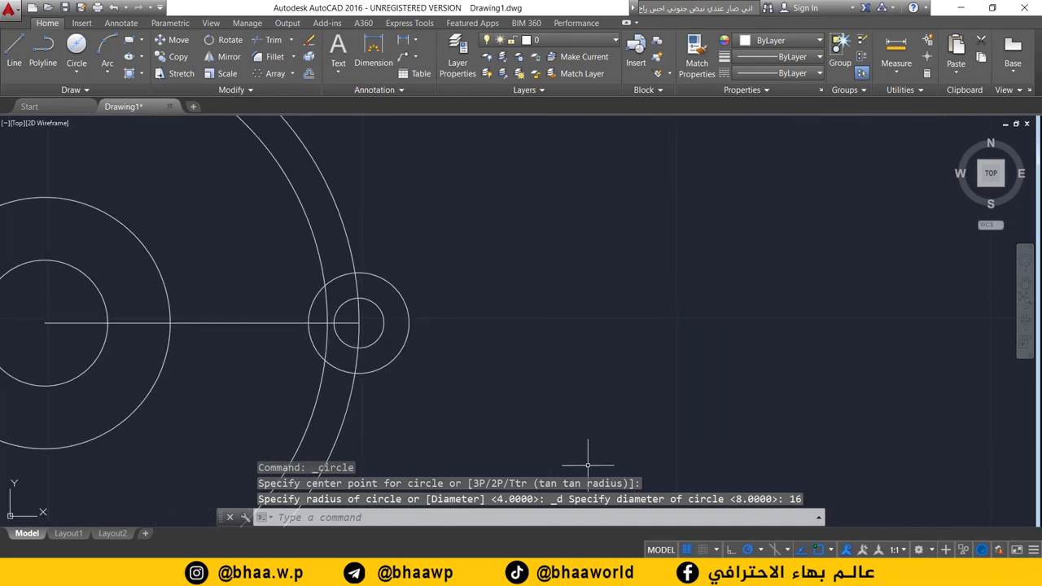
Step: Mark the left lug hole in red on the Paint sketch
key("alt+Tab")
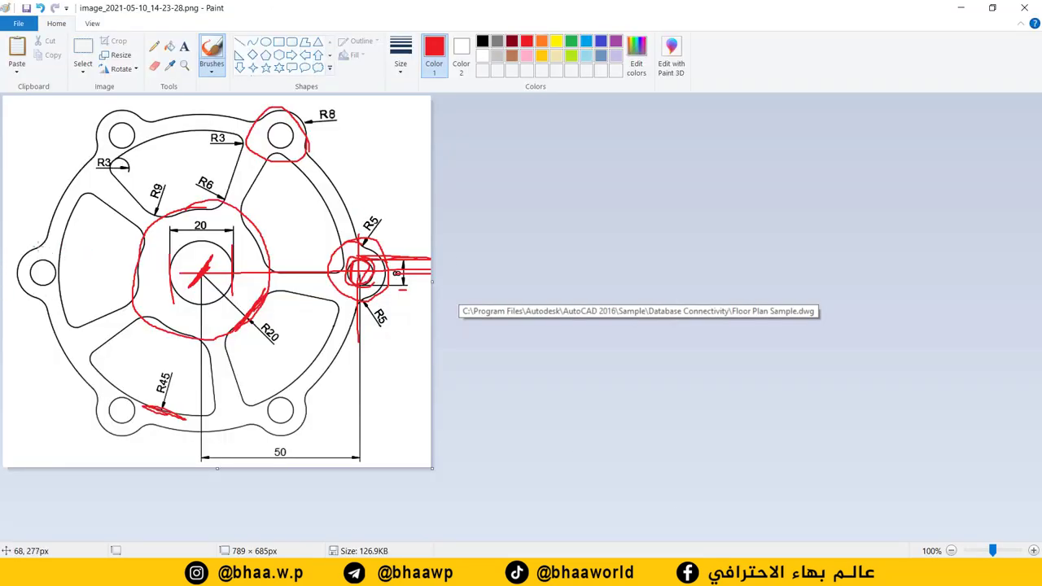
left_click_drag(47, 249, 53, 294)
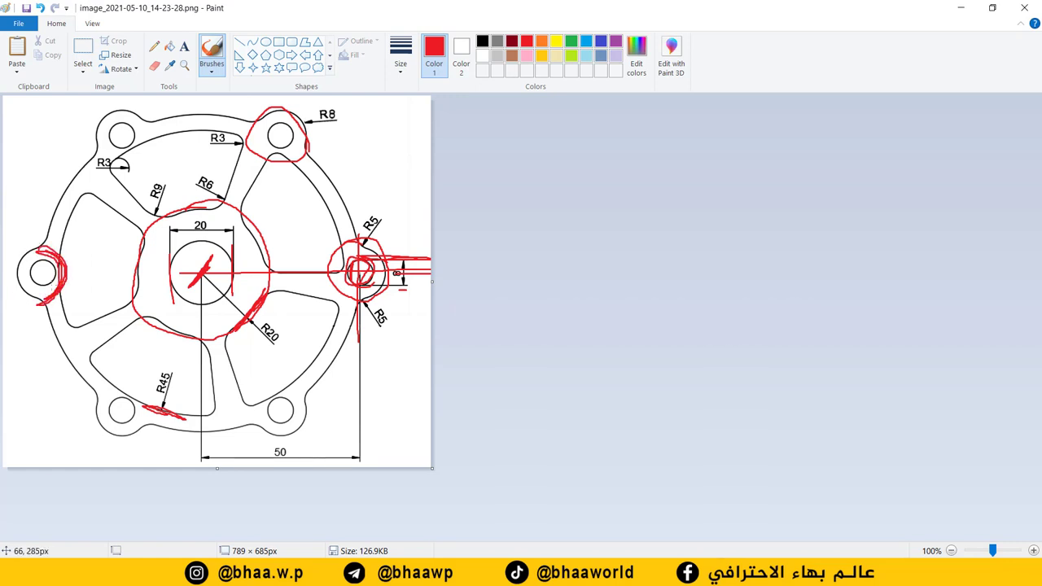
key("alt+Tab")
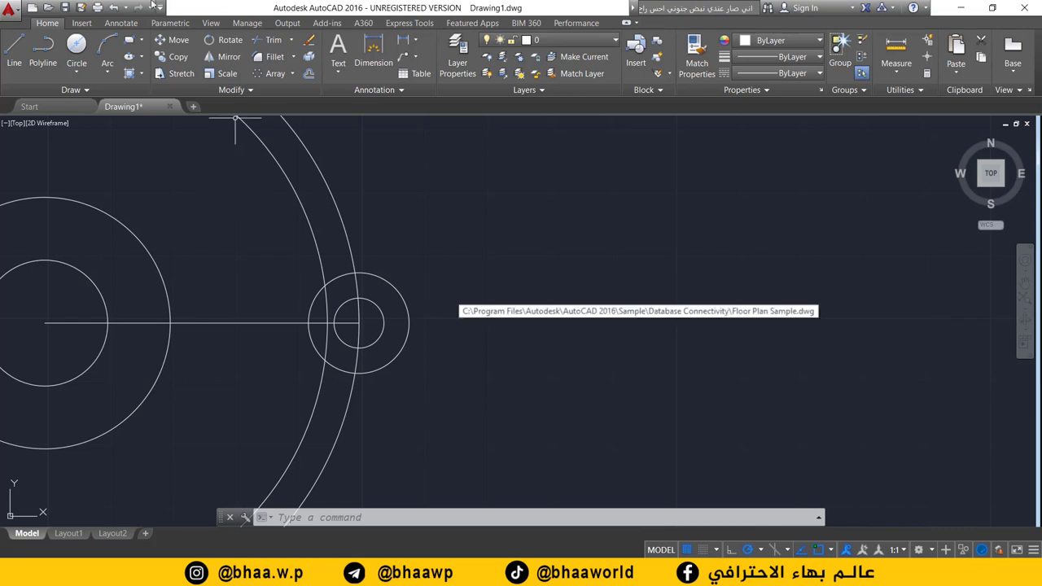
Step: Trim the 16-diameter lug circle's arc lying inside the outer rim
left_click(267, 45)
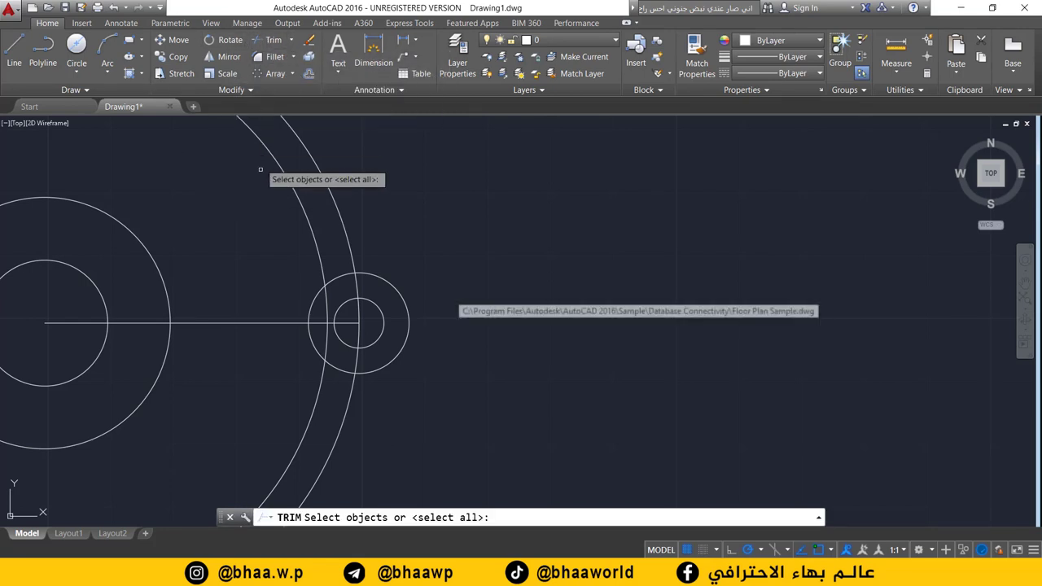
key("Return")
left_click(327, 282)
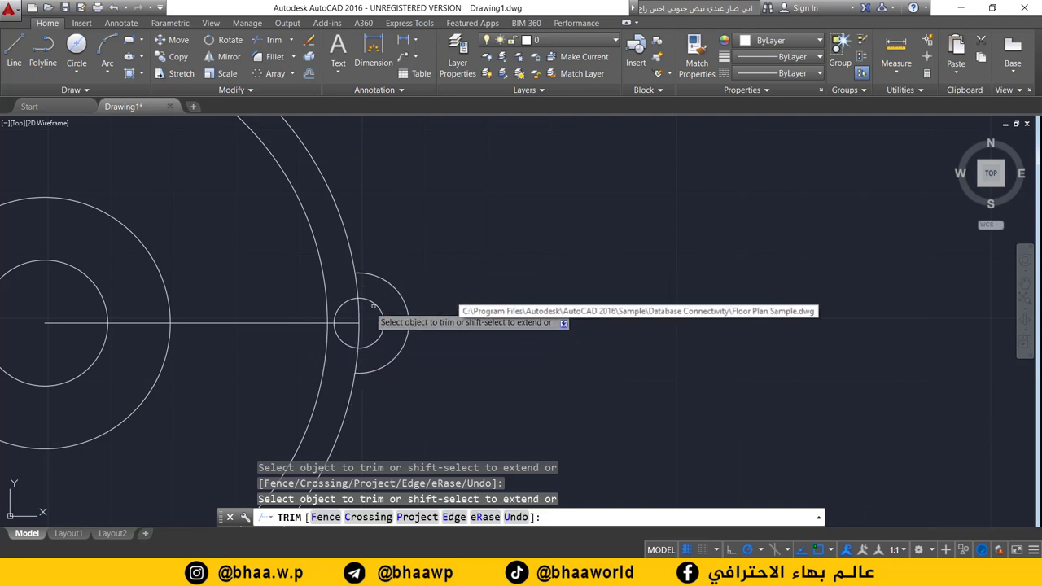
key("alt+Tab")
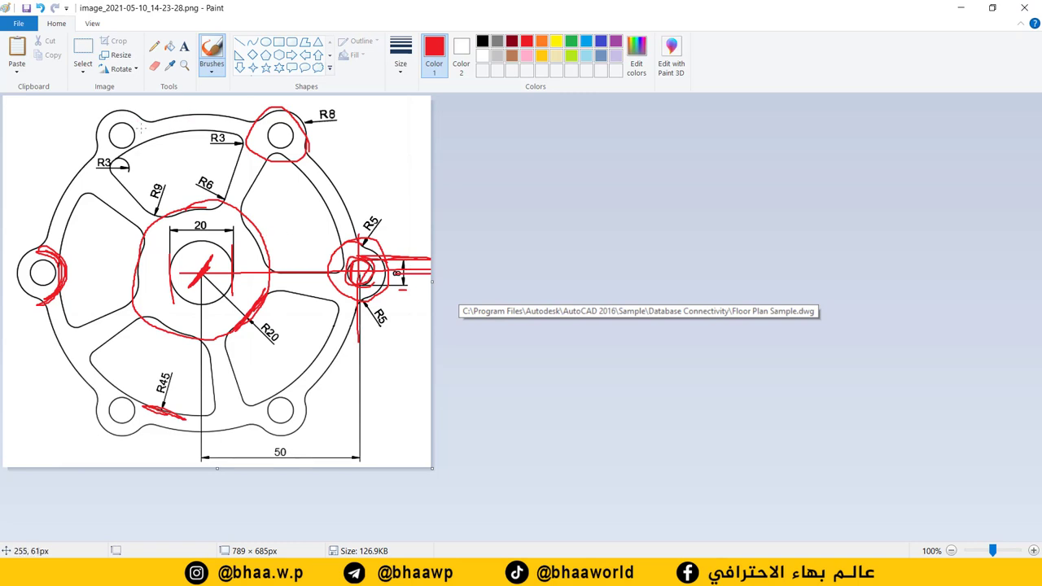
Step: Undo the earlier red marks in Paint and outline the right R5 lug in red
mouse_move(143, 126)
left_mouse_down()
mouse_move(155, 123)
mouse_move(109, 144)
mouse_move(145, 146)
left_mouse_up()
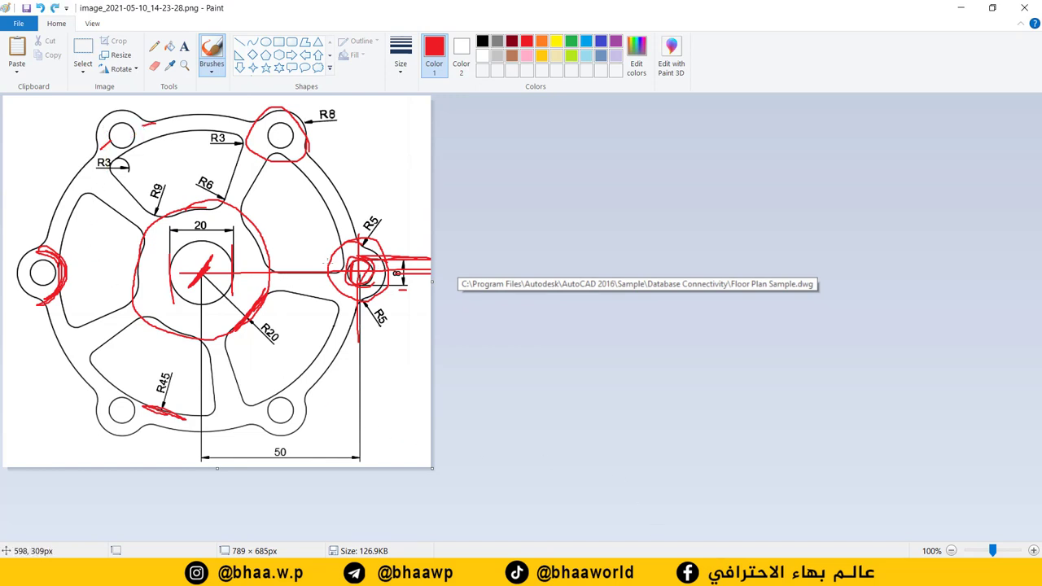
key("ctrl+z")
key("ctrl+z")
key("ctrl+z")
key("ctrl+z")
key("ctrl+z")
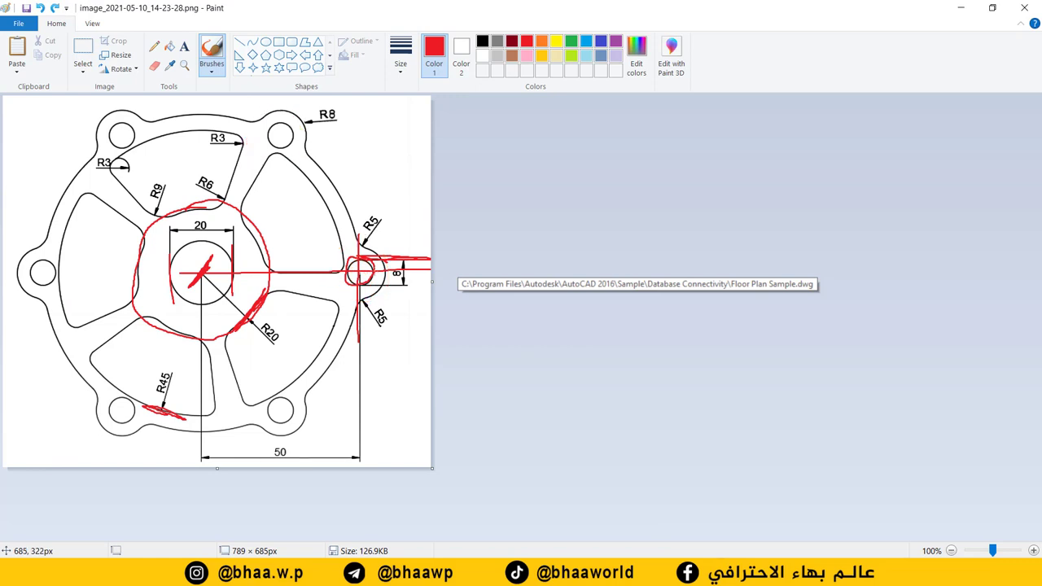
key("ctrl+z")
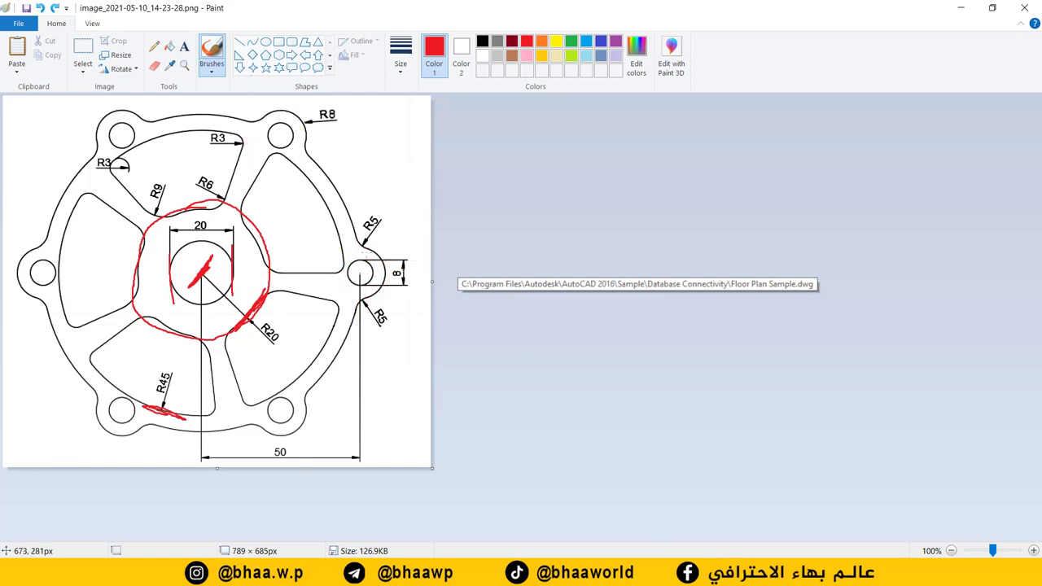
mouse_move(353, 291)
left_mouse_down()
mouse_move(370, 289)
mouse_move(367, 249)
mouse_move(338, 306)
left_mouse_up()
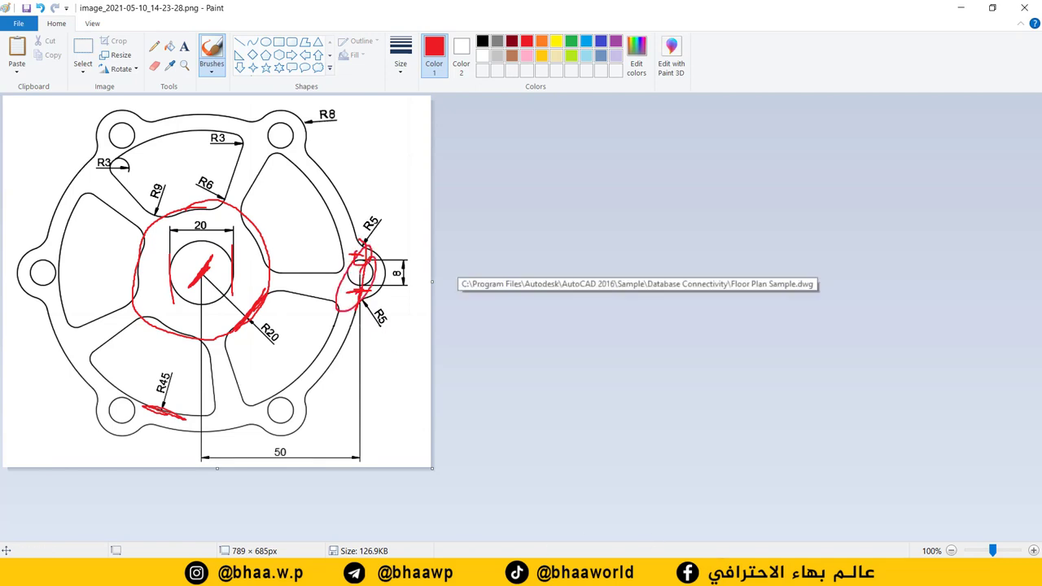
key("alt+Tab")
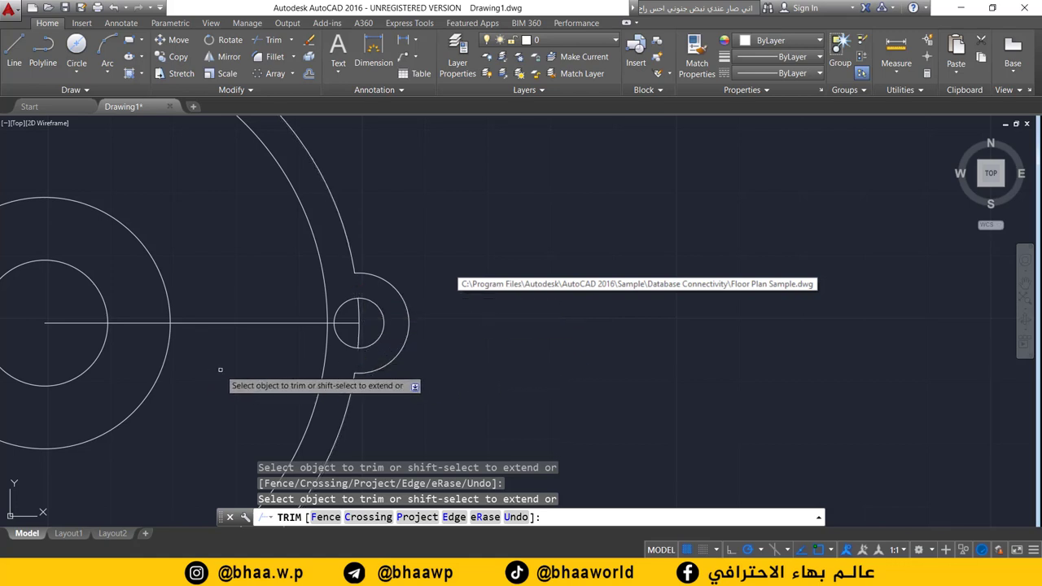
Step: Delete the leftover rim arc crossing inside the small bolt-hole circle
key("Escape")
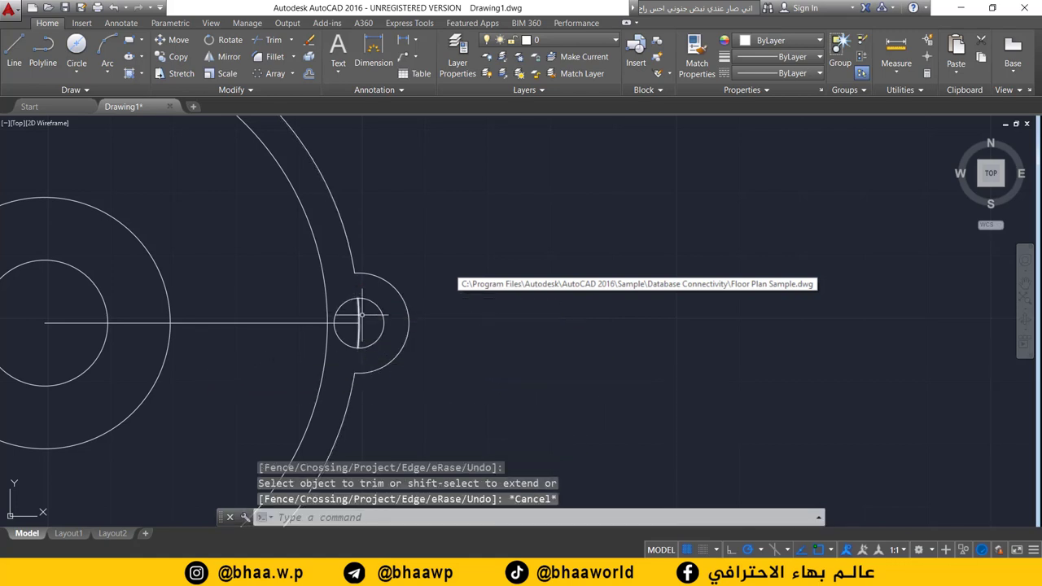
left_click(359, 314)
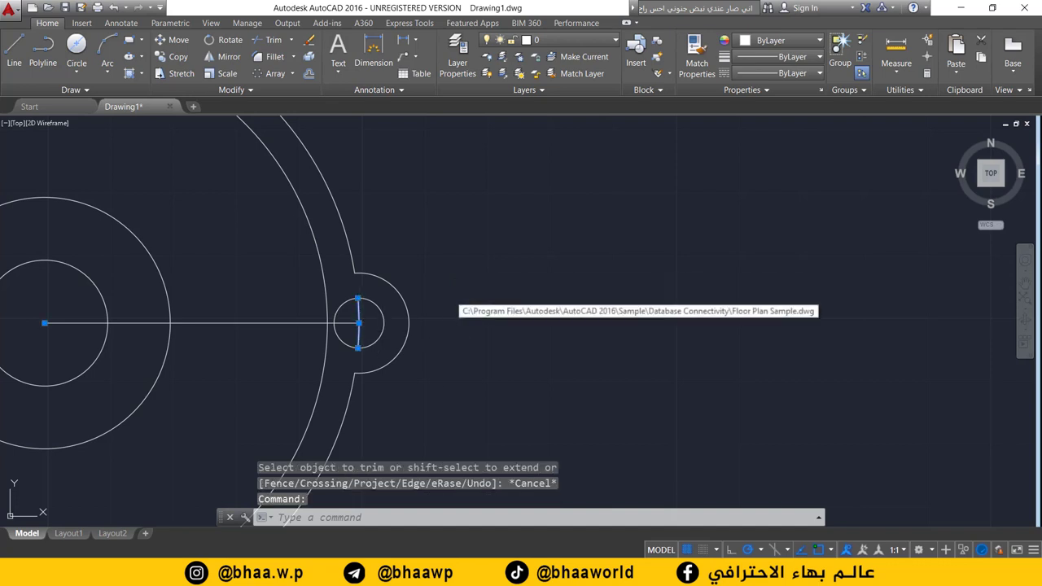
key("Delete")
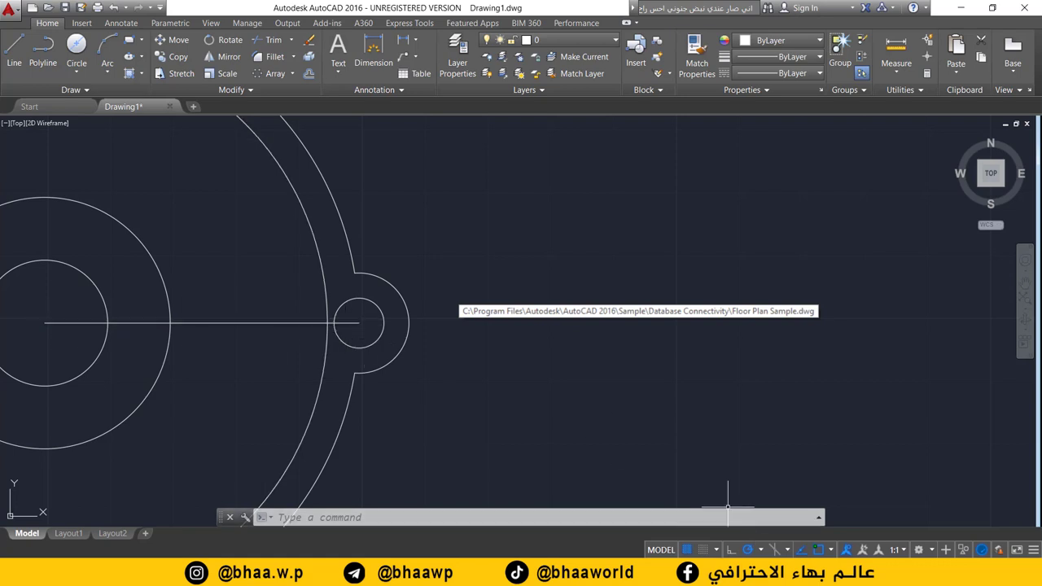
key("alt+Tab")
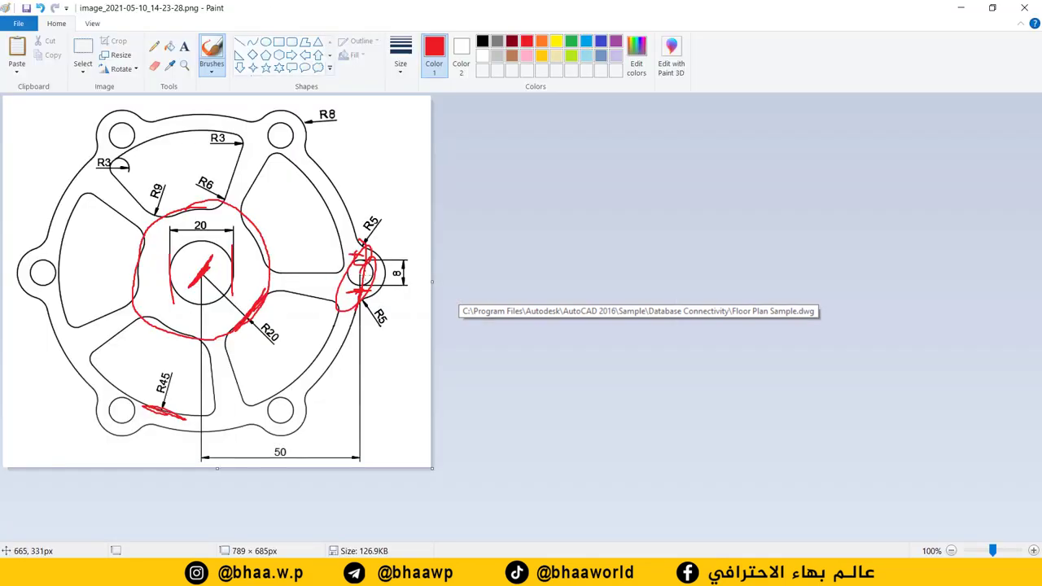
Step: Mark in red the stretch of radial line between the hub circle and right lug to cut
mouse_move(388, 274)
left_mouse_down()
mouse_move(232, 273)
mouse_move(256, 260)
mouse_move(244, 288)
mouse_move(220, 289)
left_mouse_up()
left_click_drag(233, 265, 222, 296)
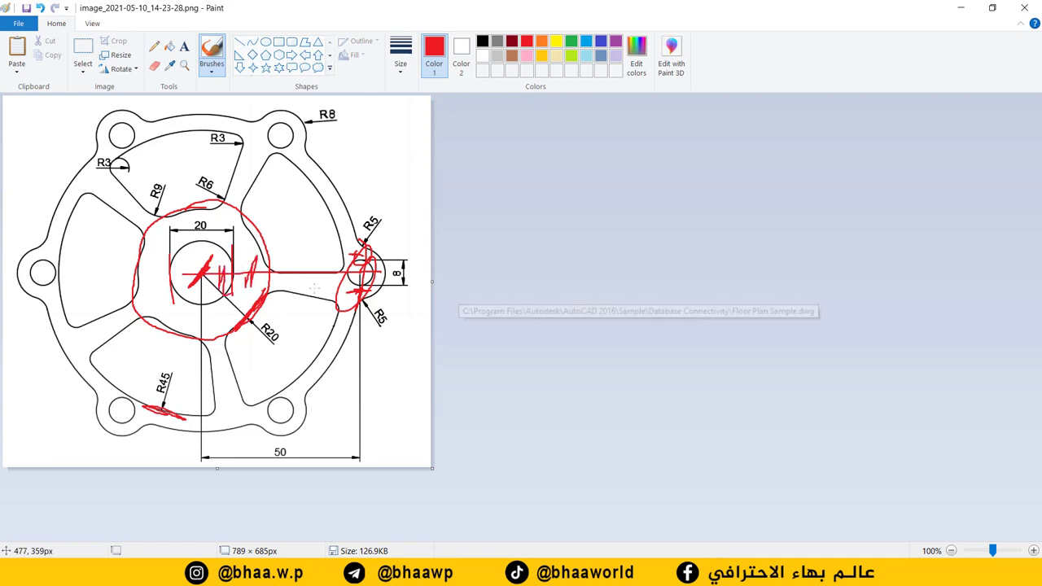
left_click_drag(360, 260, 348, 317)
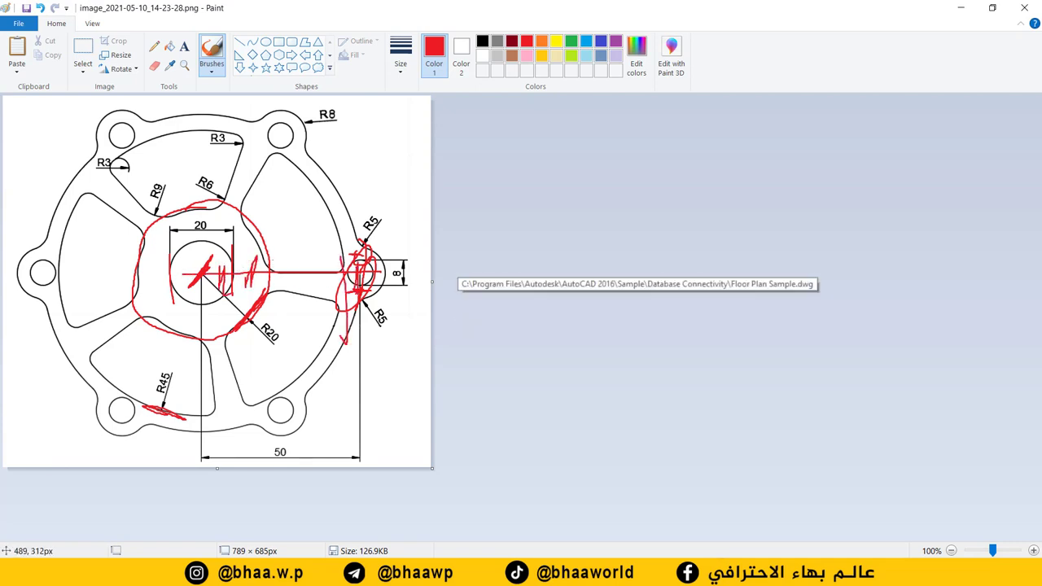
mouse_move(271, 271)
left_mouse_down()
mouse_move(285, 318)
mouse_move(344, 271)
mouse_move(313, 242)
mouse_move(303, 275)
left_mouse_up()
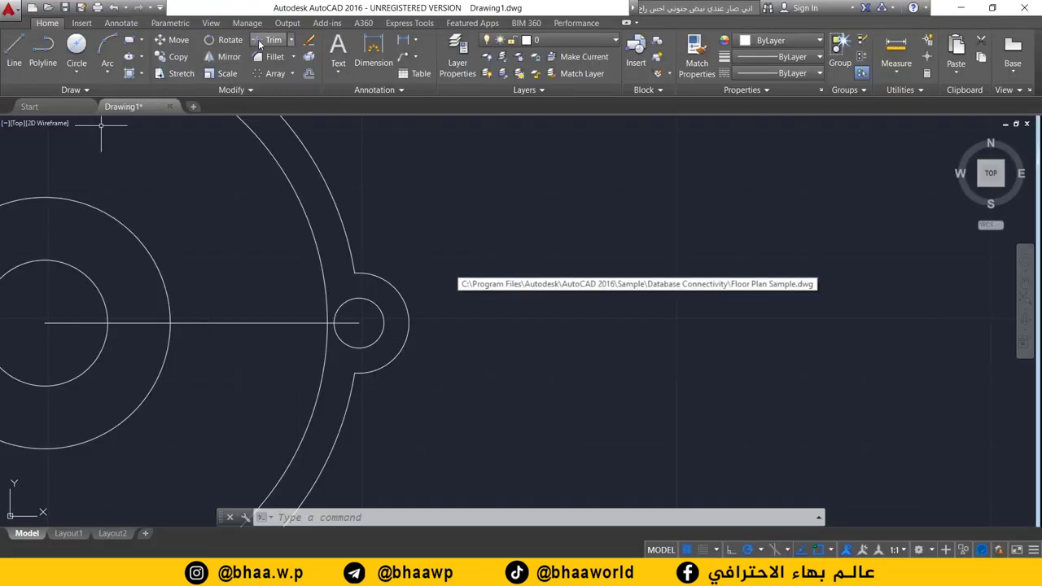
Step: Trim the radial line to run only from the radius-20 hub circle to the lug hole
left_click(269, 39)
key("Return")
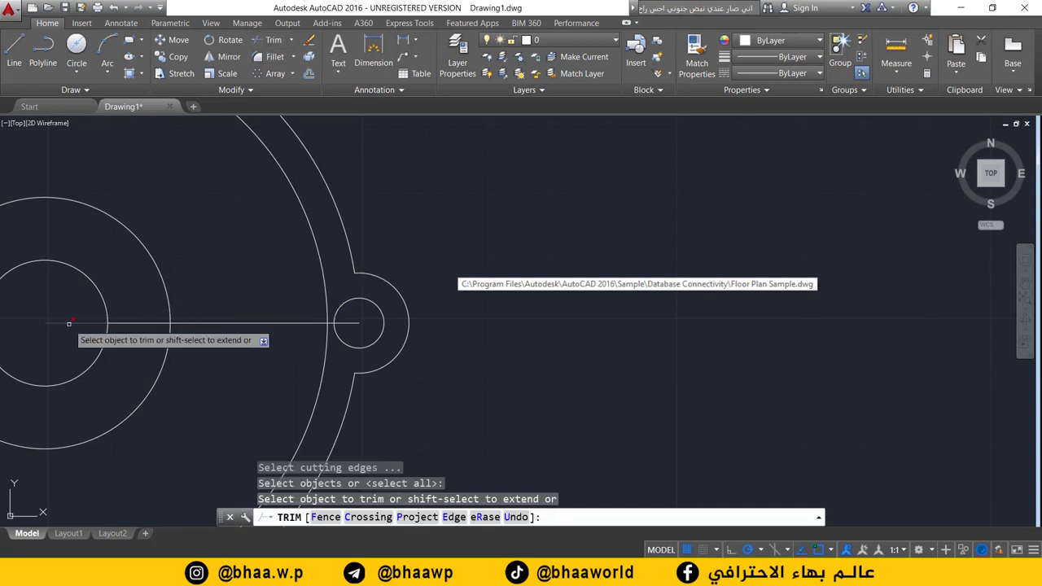
left_click(134, 325)
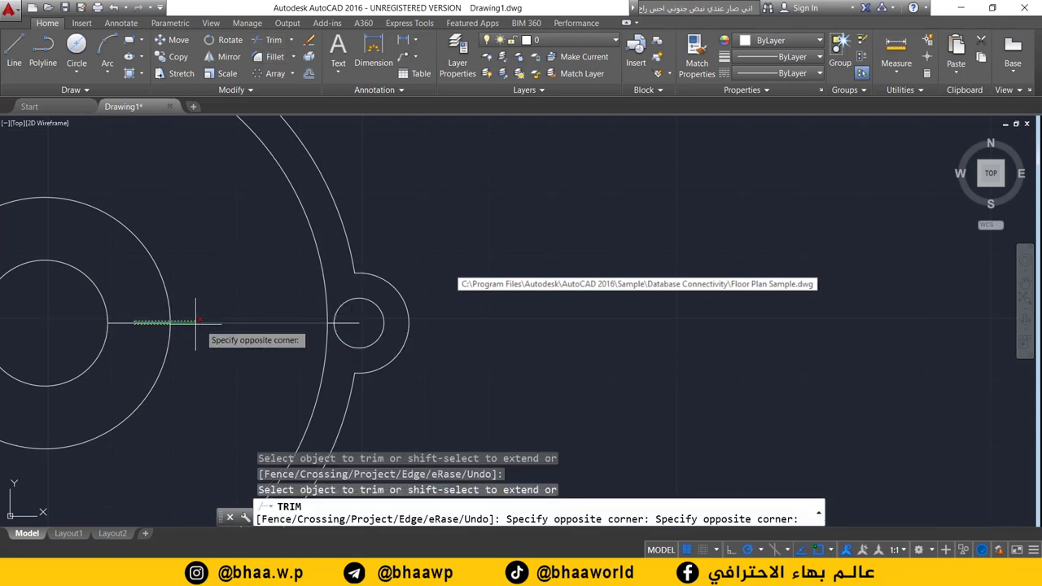
left_click(350, 324)
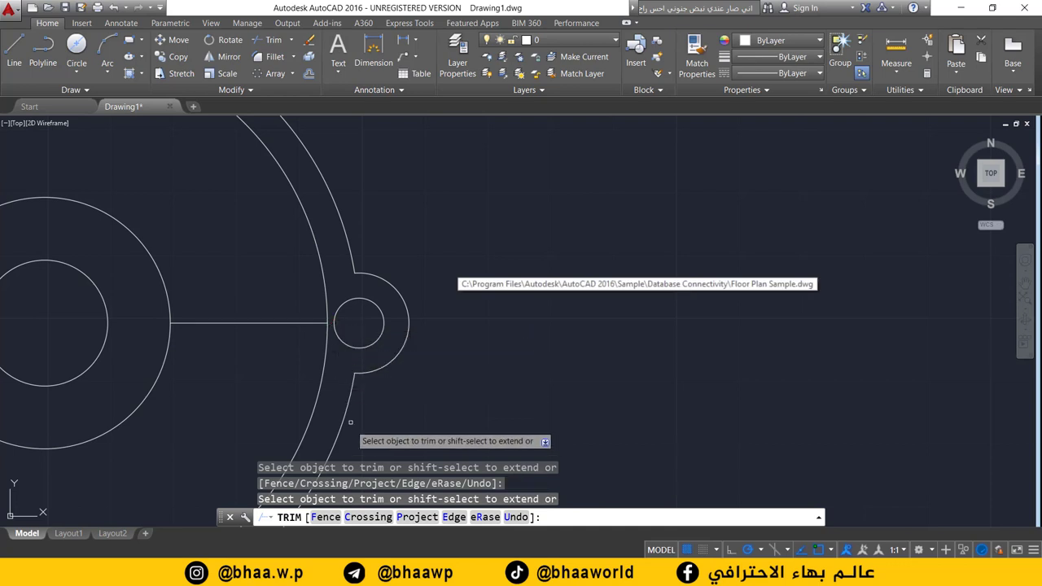
key("Escape")
scroll(317, 372, "down", 2)
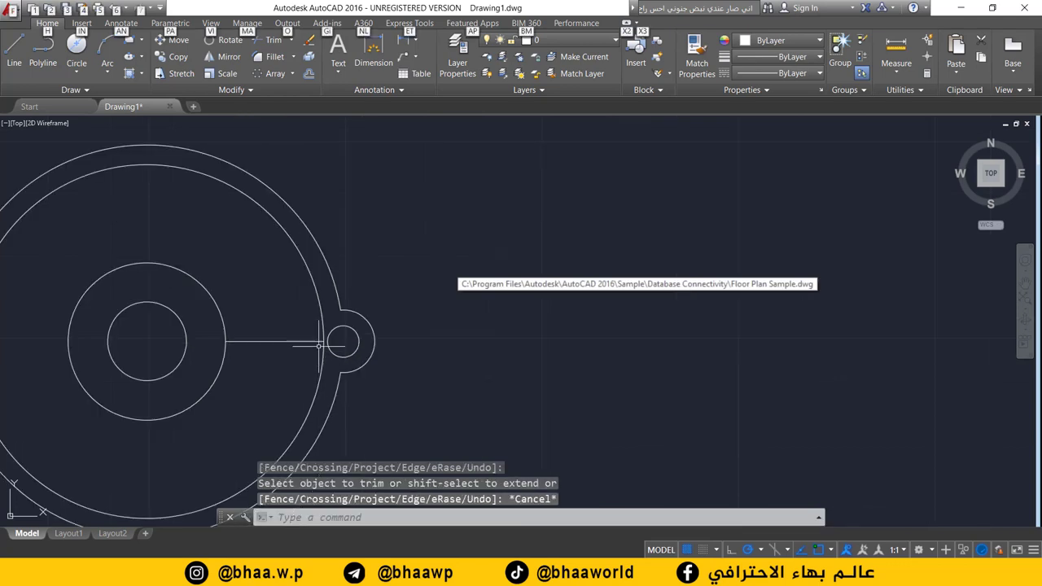
scroll(358, 338, "down", 2)
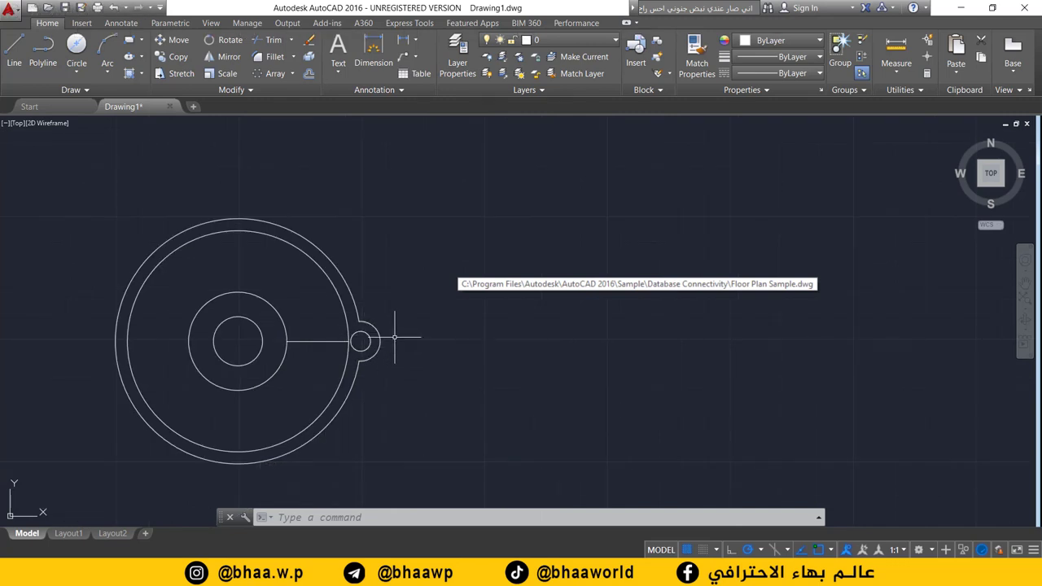
Step: Crossing-select the right-hand lug's small hole circle and its arc
left_click_drag(395, 336, 377, 346)
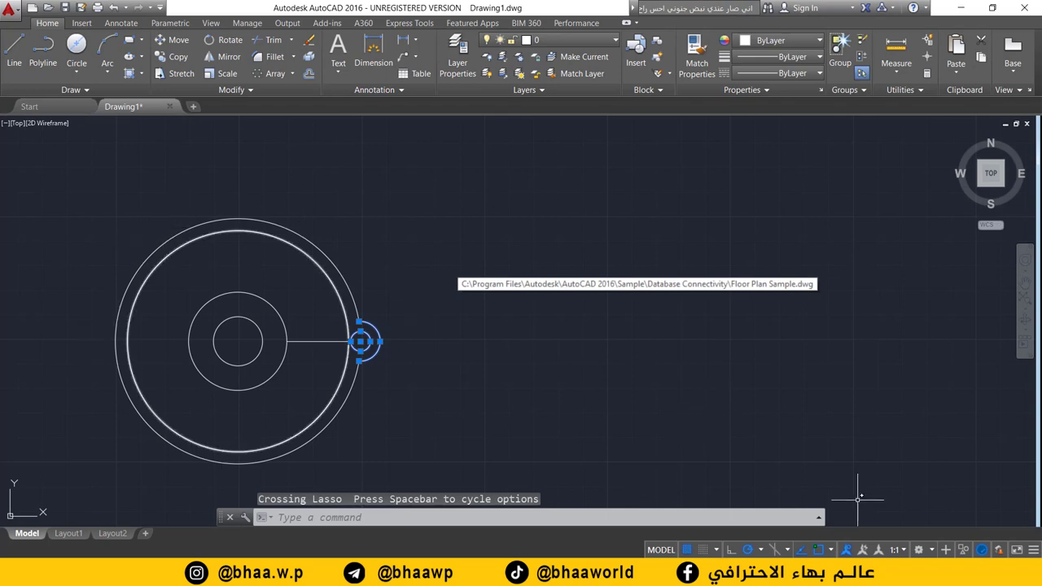
key("alt+Tab")
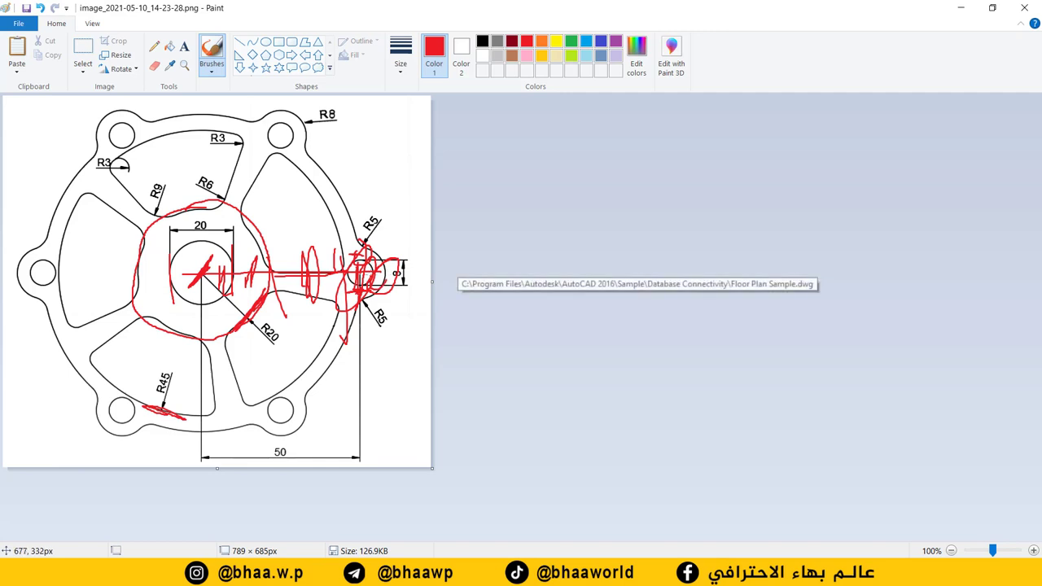
Step: Mark the top-left, left and lower-left bolt lugs with red strokes on the sketch
left_click_drag(137, 106, 107, 151)
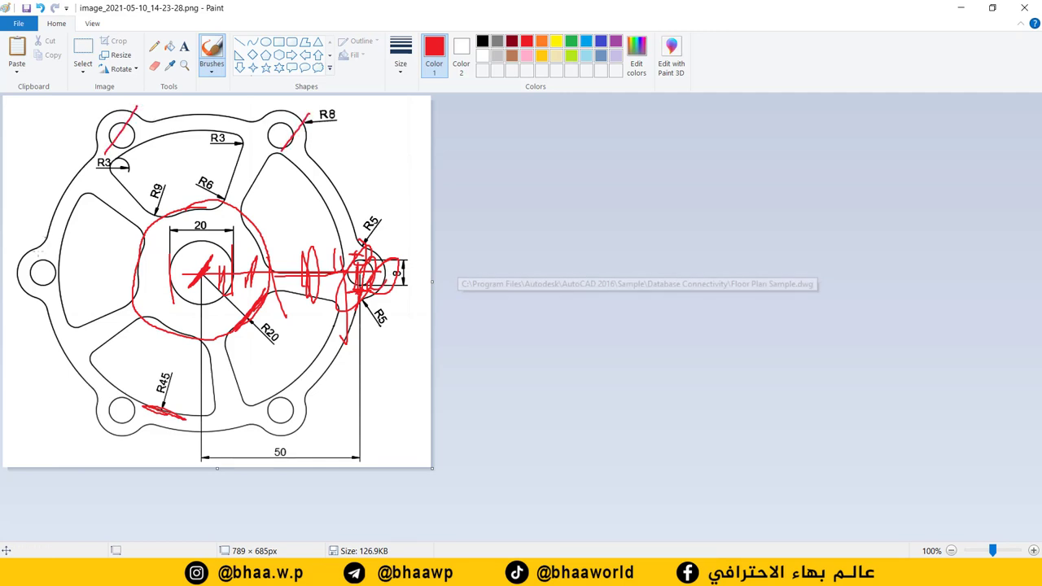
left_click_drag(34, 240, 32, 276)
left_click_drag(93, 406, 163, 434)
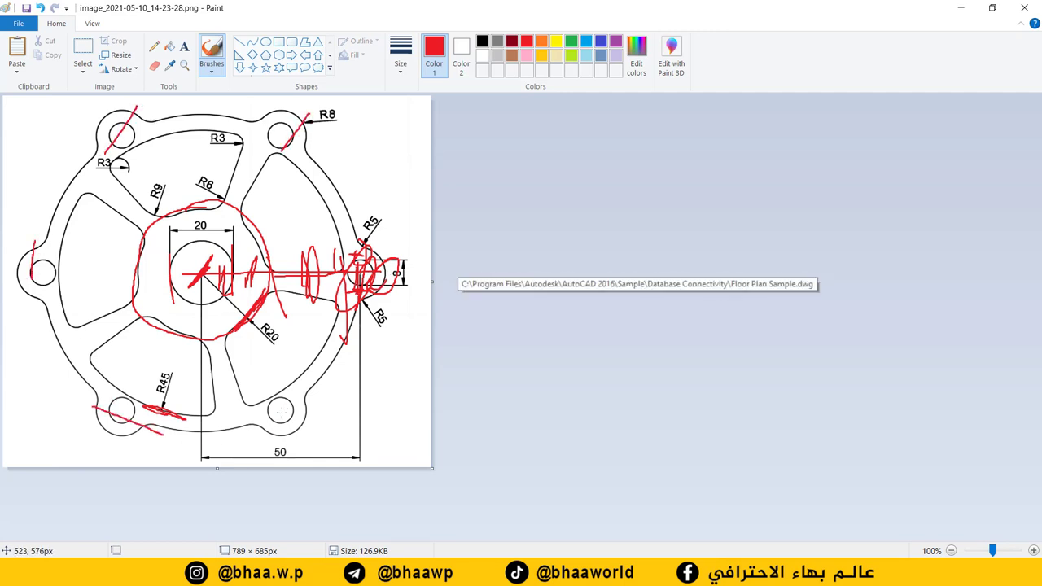
key("alt+Tab")
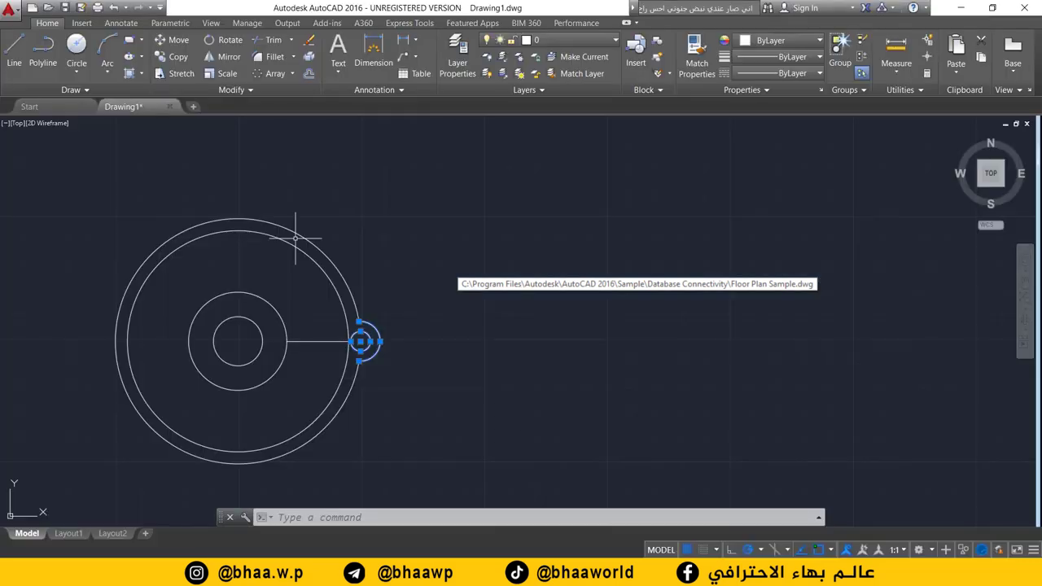
Step: Polar-array the selected lug into 6 items over 360° about the flange centre
left_click(292, 74)
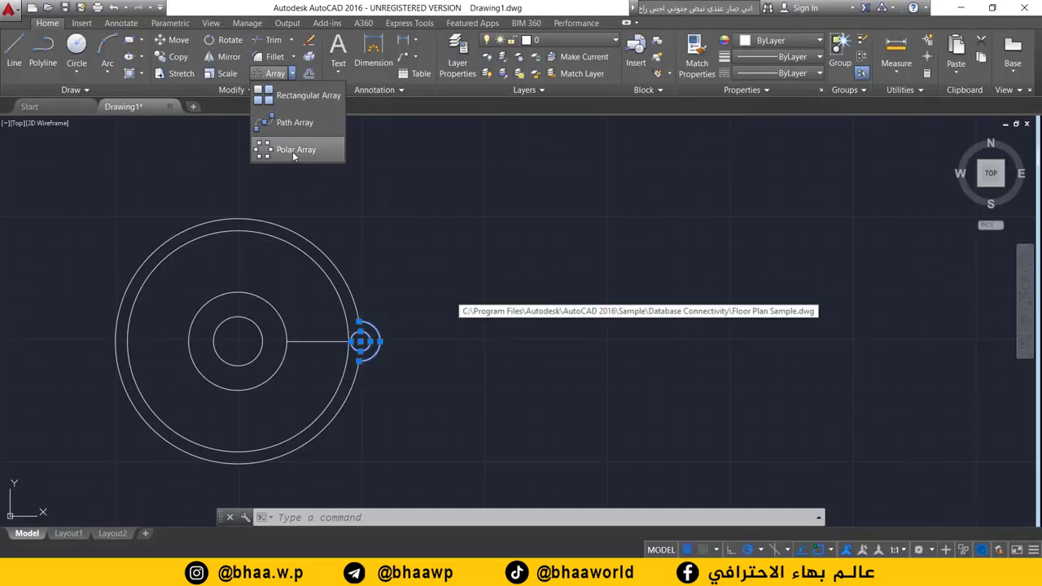
left_click(293, 151)
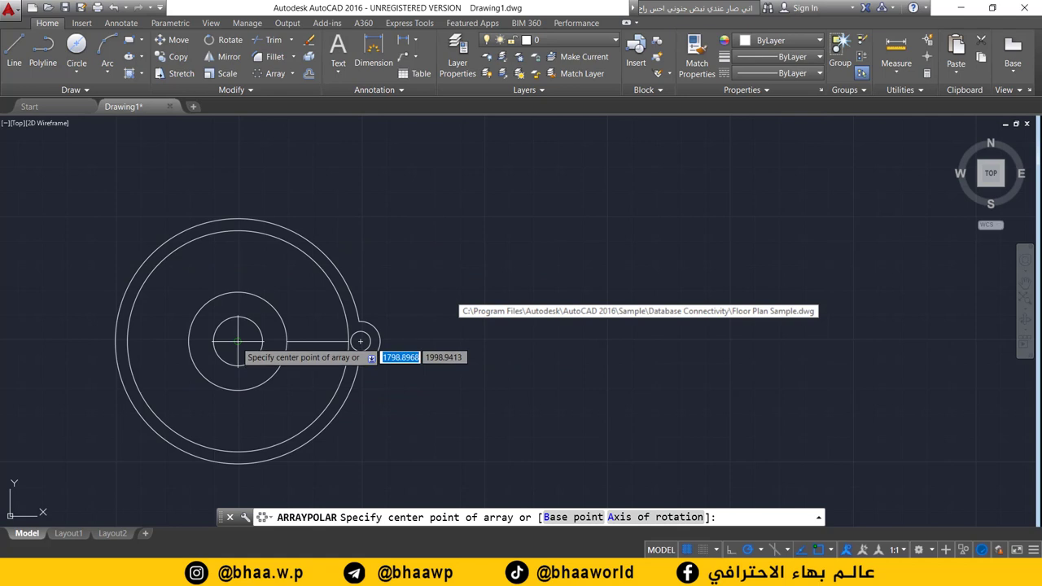
left_click(238, 341)
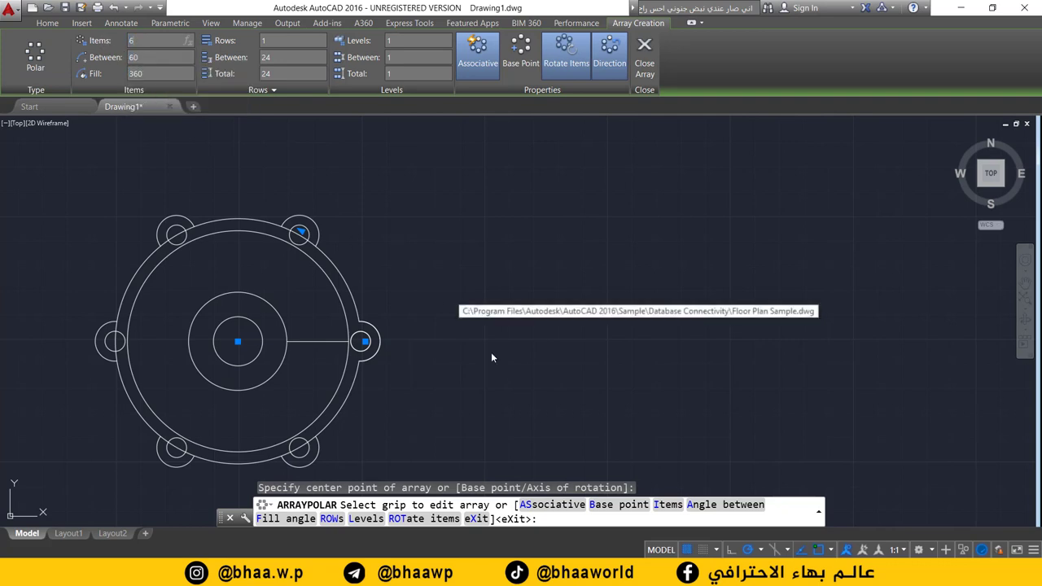
key("alt+Tab")
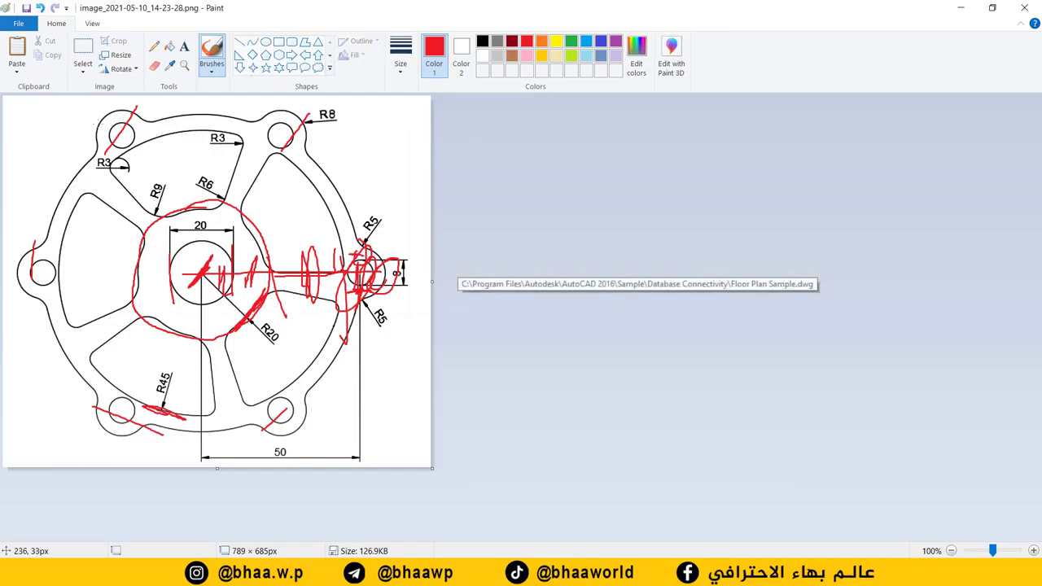
left_click(960, 8)
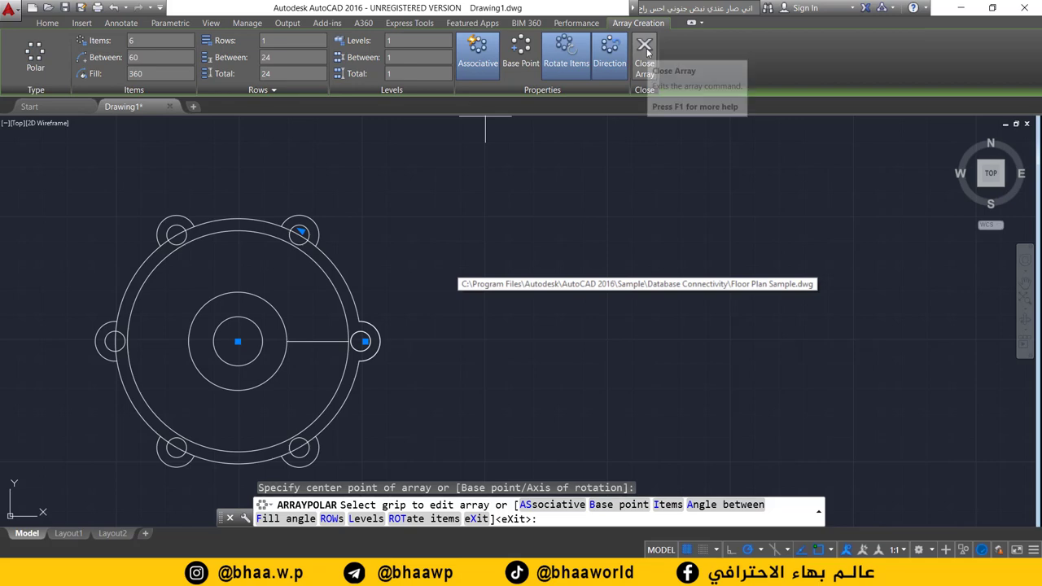
left_click(647, 53)
Step: Mark in red the fillet beside the R8 lug and the rim edge between the top lugs
middle_click_drag(326, 268, 381, 229)
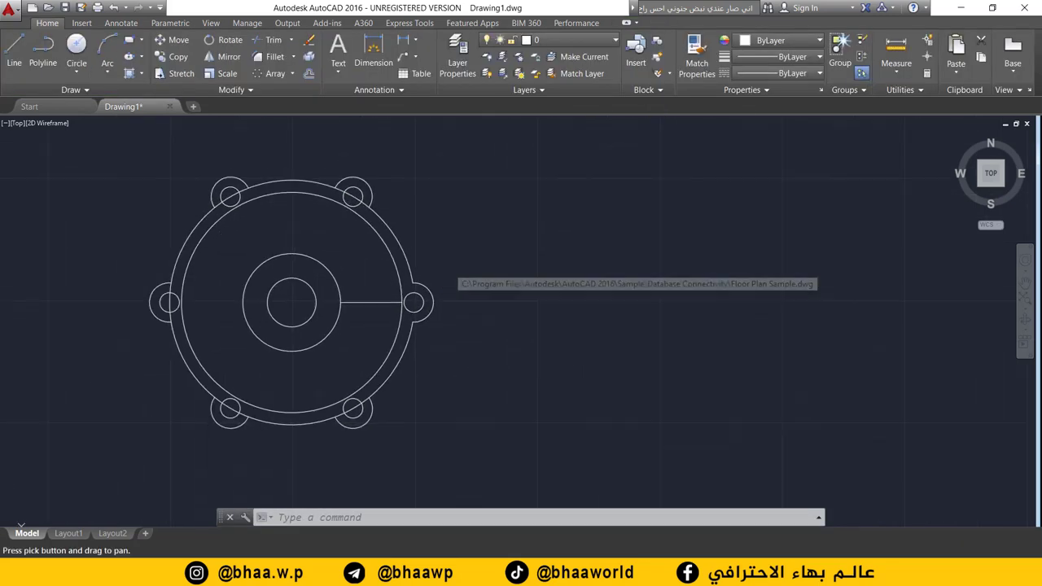
key("alt+Tab")
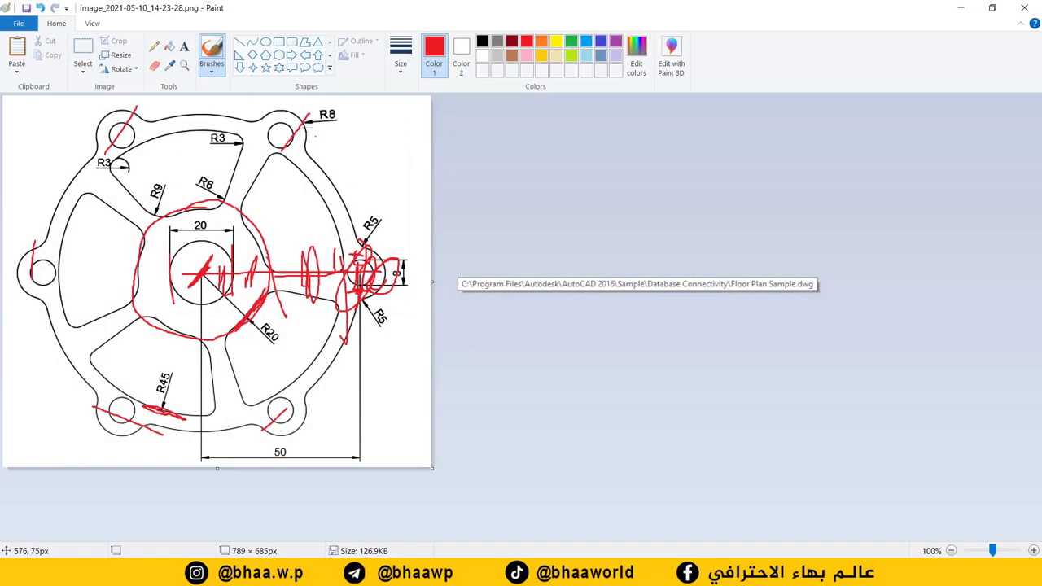
left_click_drag(310, 154, 314, 166)
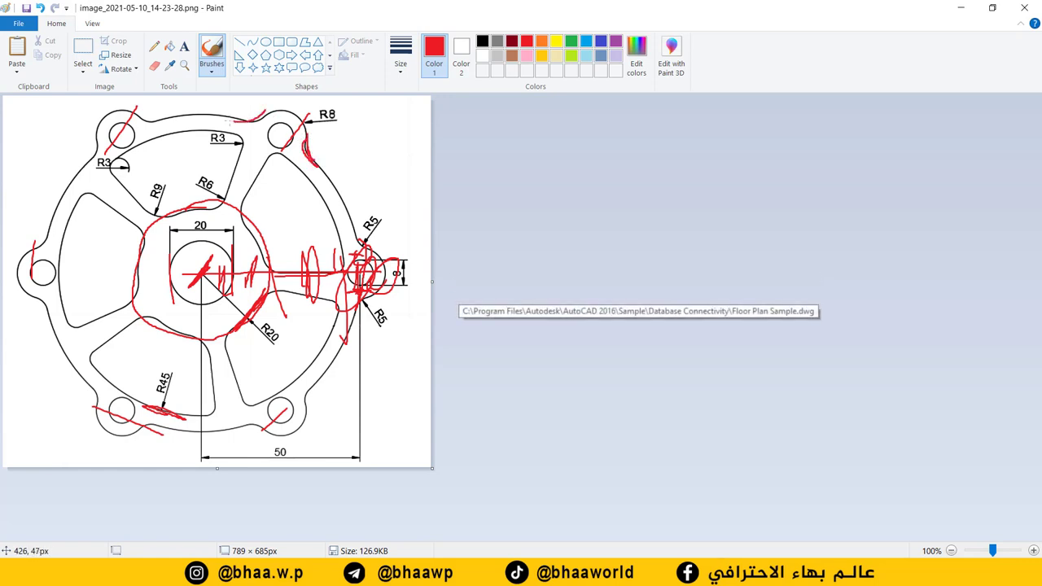
left_click_drag(234, 121, 274, 117)
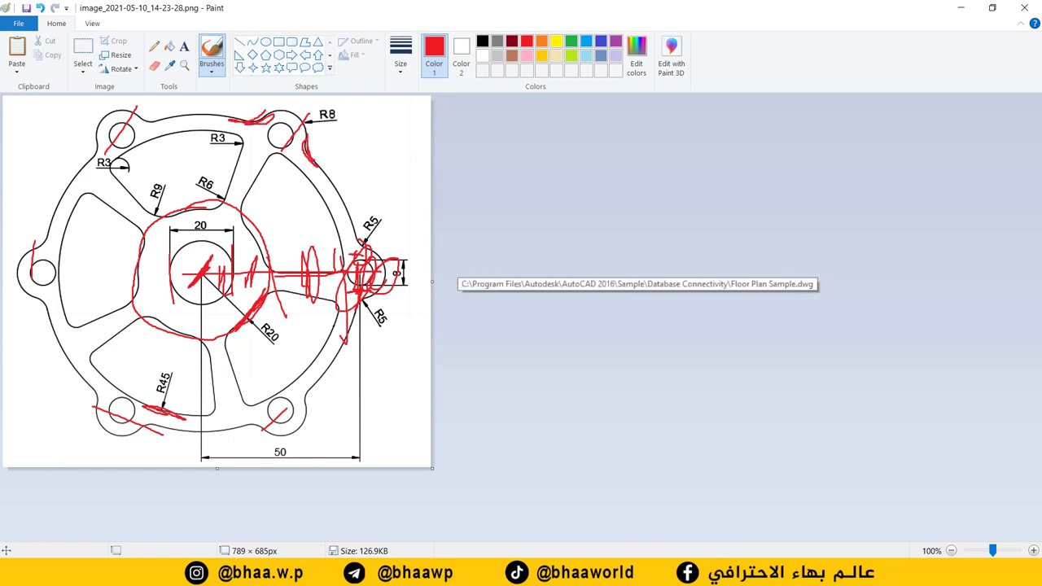
key("alt+Tab")
Step: Zoom and pan around the rim to inspect where the arrayed lugs meet it
scroll(372, 208, "up", 3)
middle_click_drag(372, 220, 321, 298)
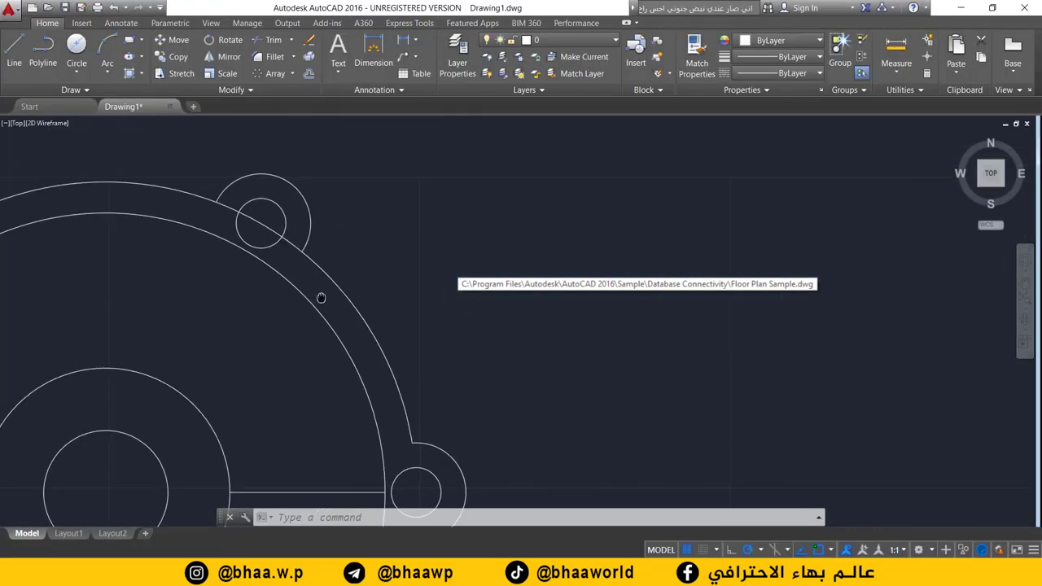
scroll(320, 267, "up", 3)
mouse_move(292, 234)
middle_mouse_down()
mouse_move(309, 290)
mouse_move(370, 339)
middle_mouse_up()
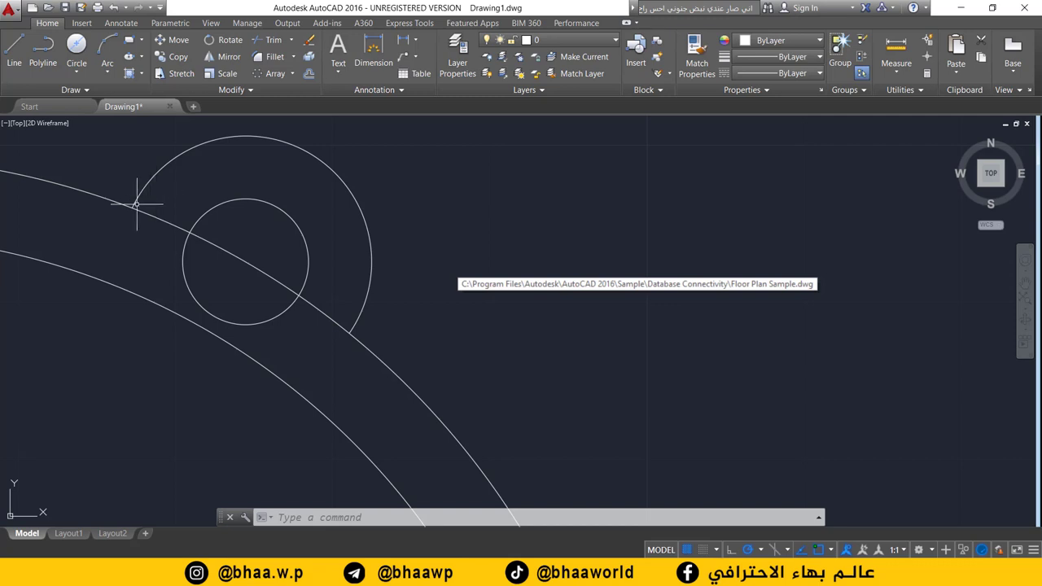
scroll(186, 226, "down", 2)
scroll(212, 244, "down", 3)
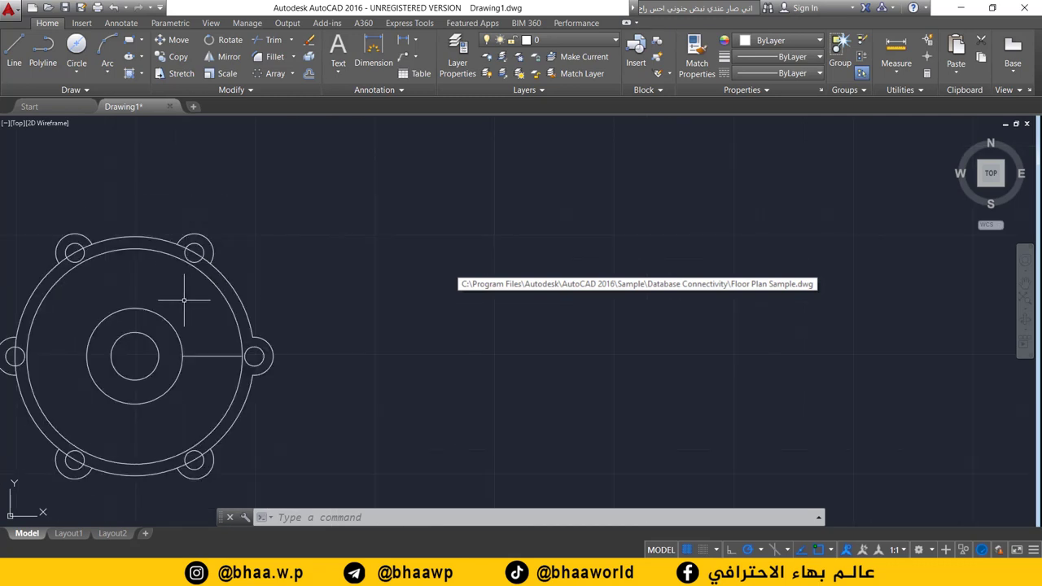
middle_click_drag(247, 279, 334, 262)
middle_click_drag(375, 317, 366, 287)
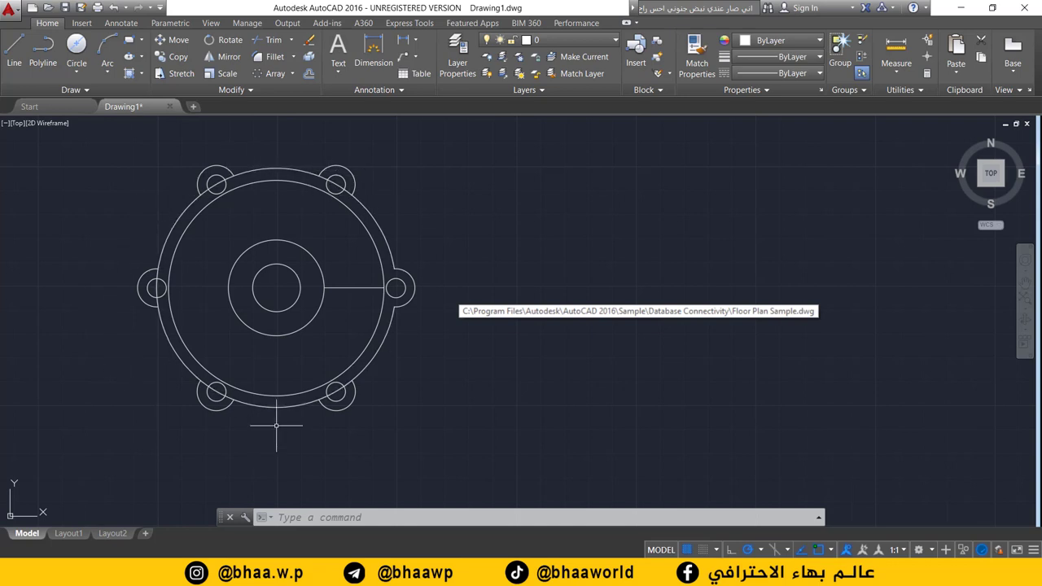
Step: Undo the polar array, leaving only the right-hand lug, and start Fillet on it
key("ctrl+z")
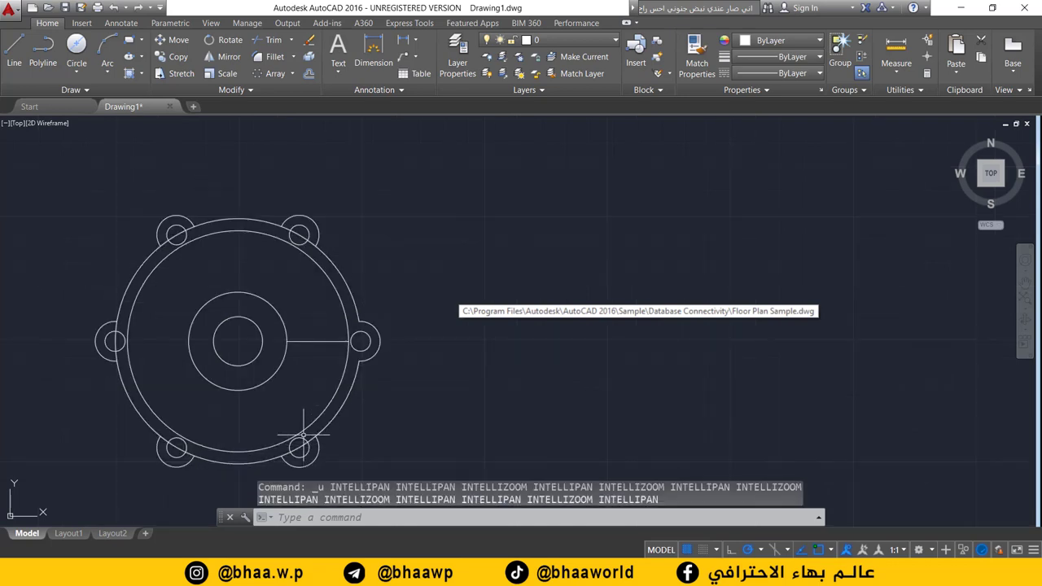
key("ctrl+z")
scroll(359, 334, "up", 2)
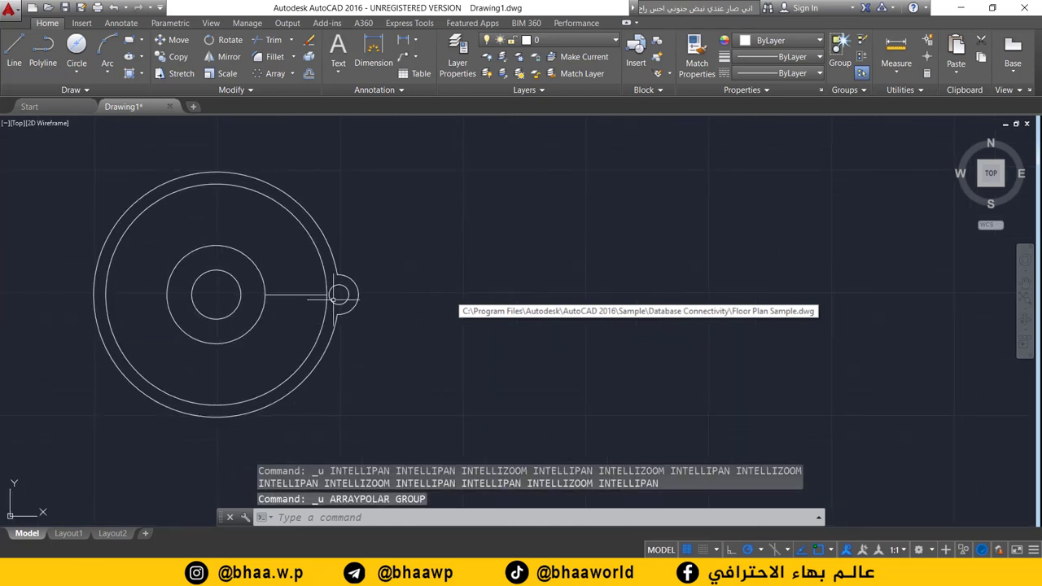
scroll(348, 299, "up", 3)
middle_click_drag(349, 299, 301, 393)
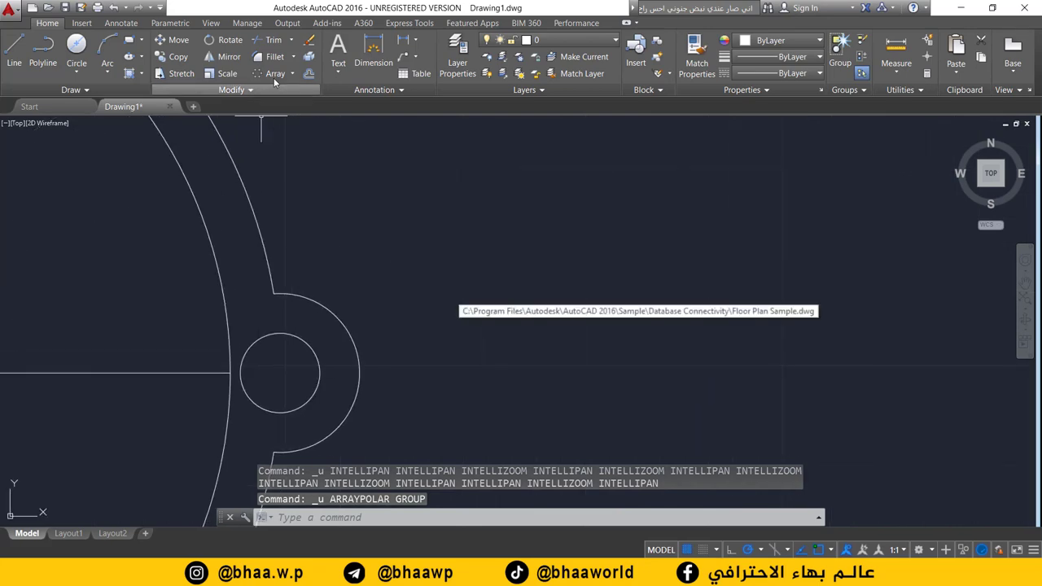
left_click(265, 57)
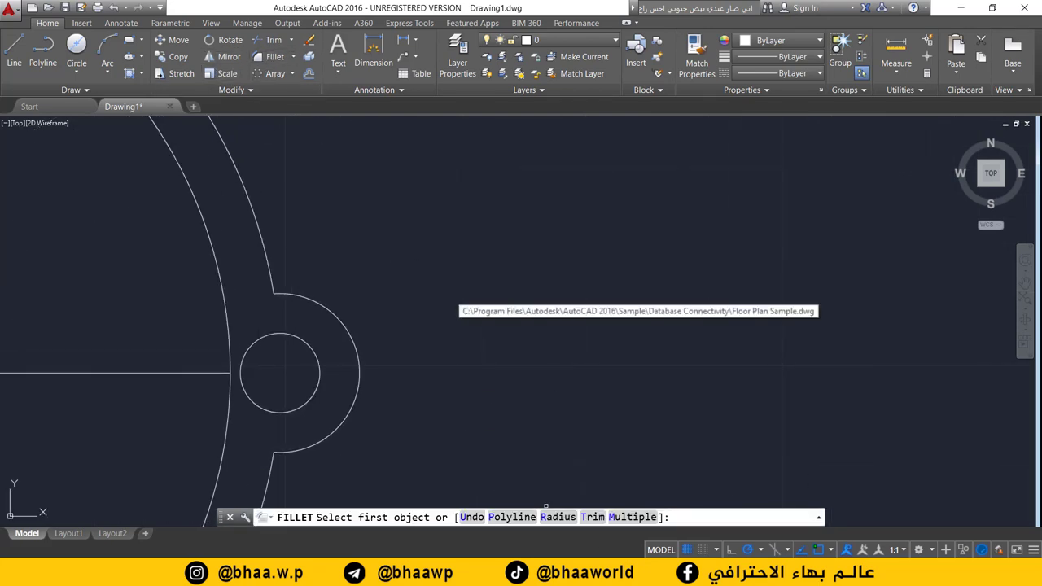
key("alt+Tab")
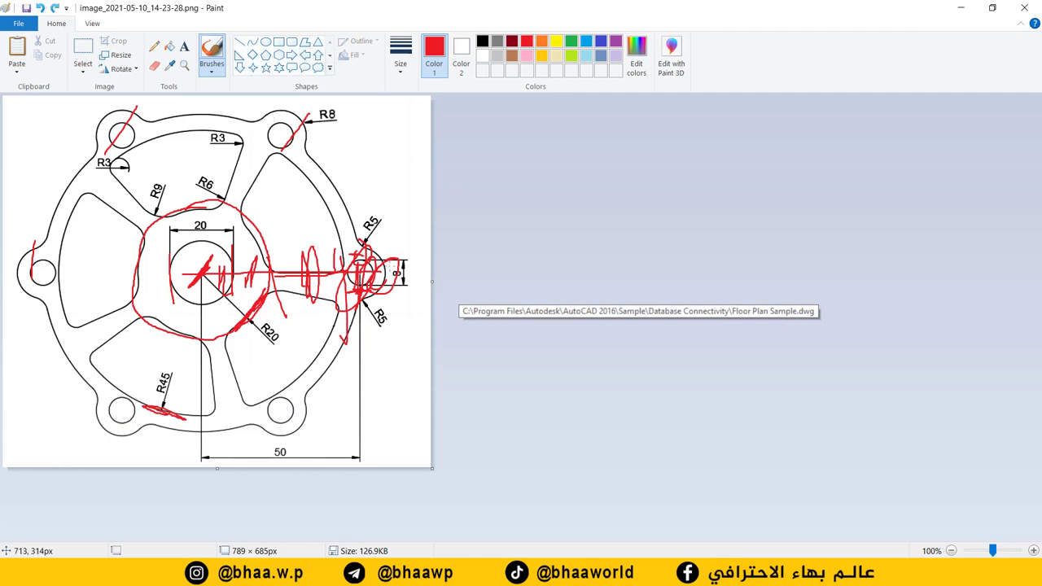
Step: Undo the earlier red scribbles and add a red tick at the fillet above the right lug
key("ctrl+z")
key("ctrl+z")
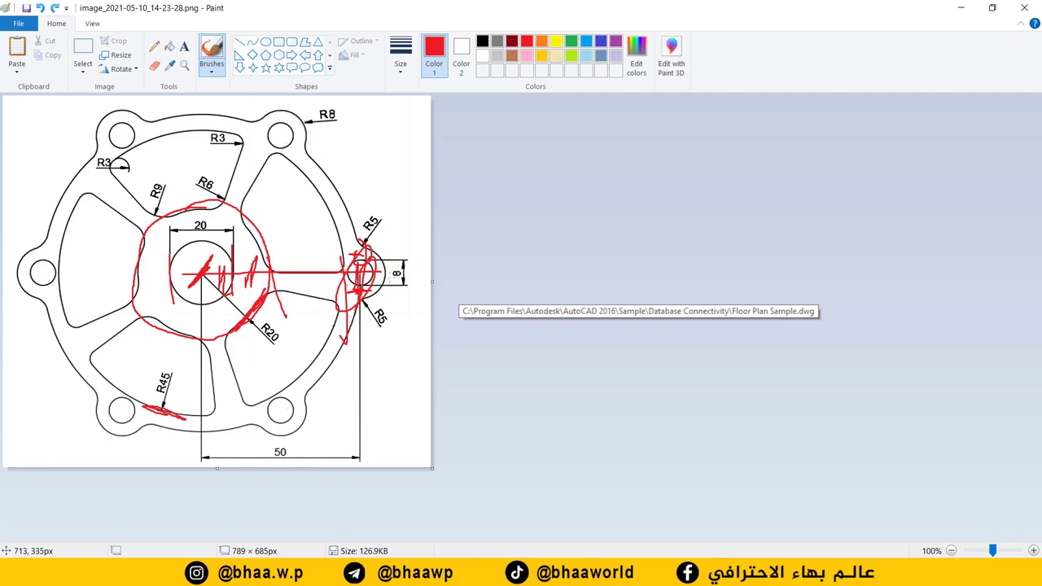
key("ctrl+z")
key("ctrl+z")
key("ctrl+z")
key("ctrl+z")
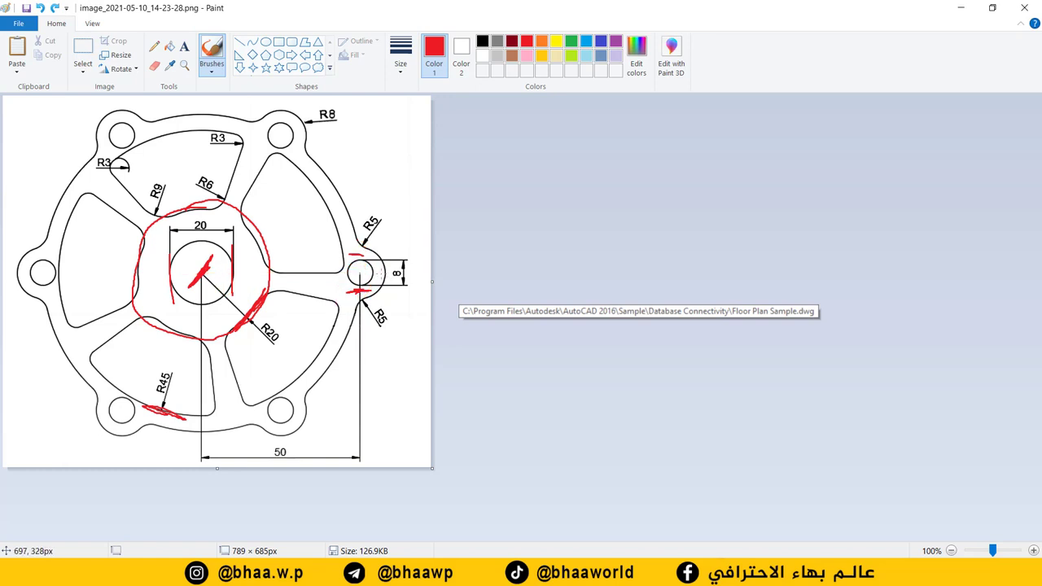
left_click_drag(359, 245, 352, 232)
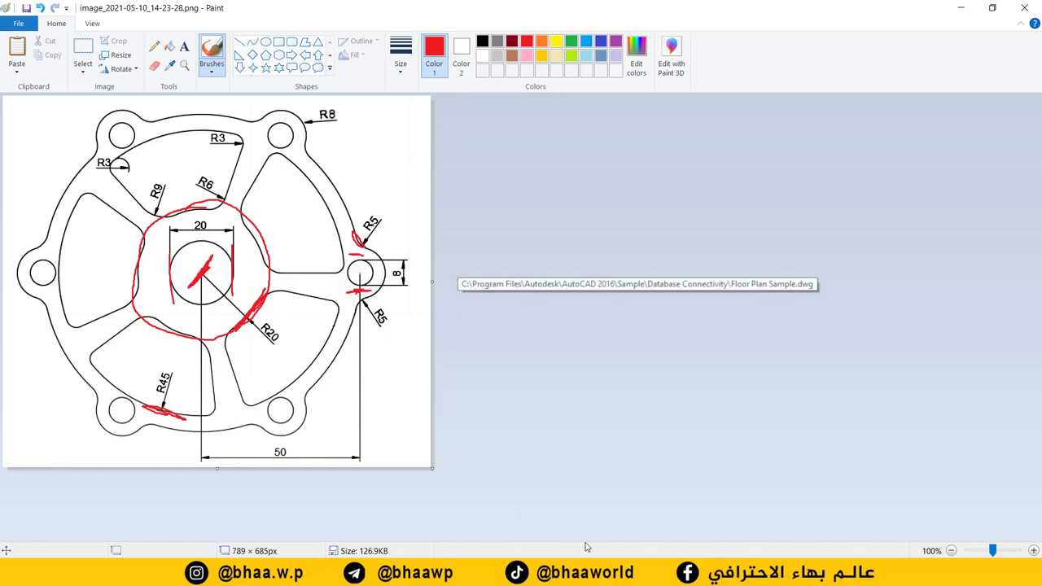
Step: Fillet the upper rim-to-lug junction with radius 5
key("alt+Tab")
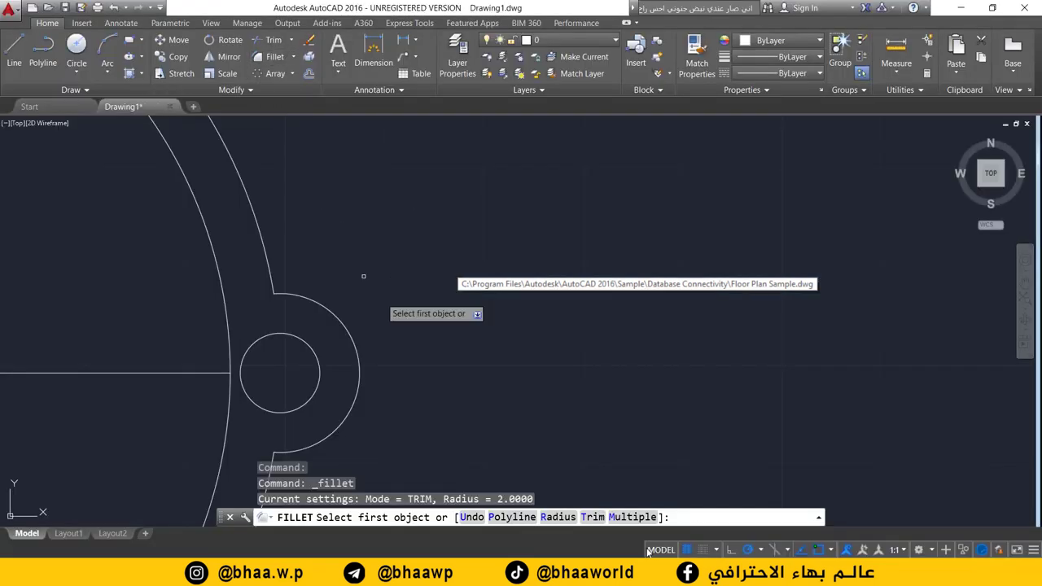
left_click(558, 517)
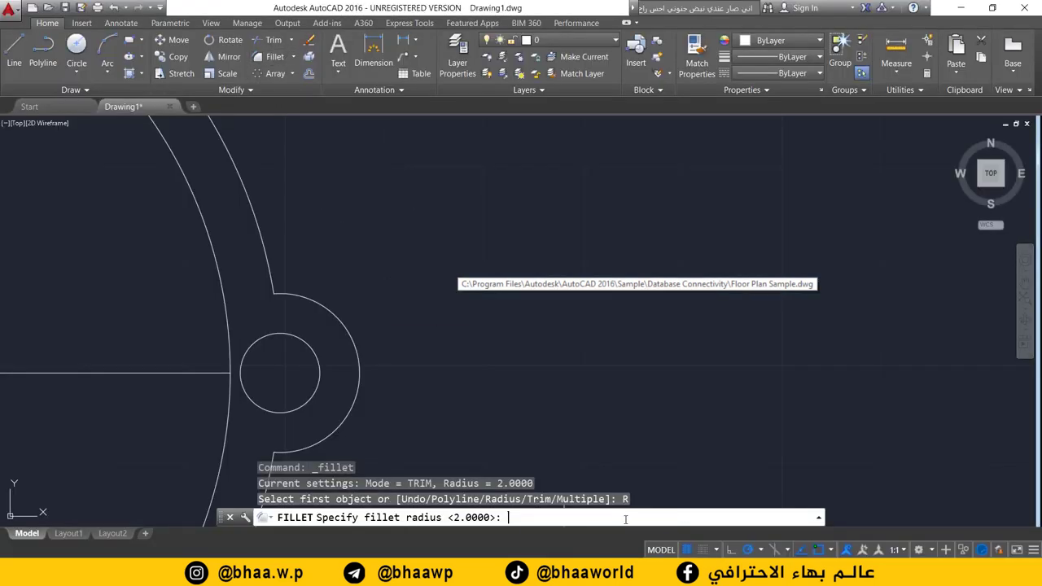
type("5")
key("Return")
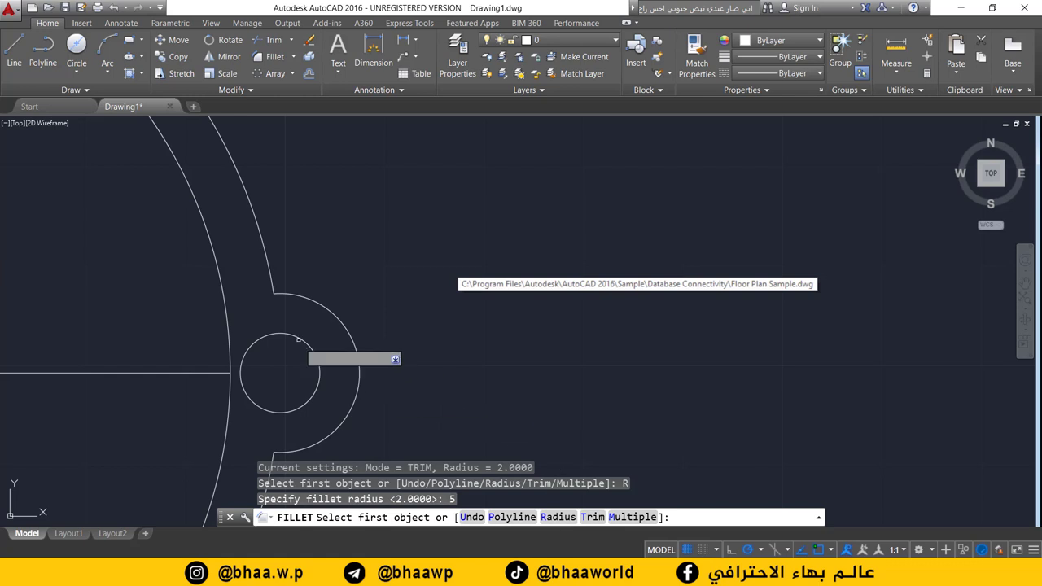
left_click(289, 294)
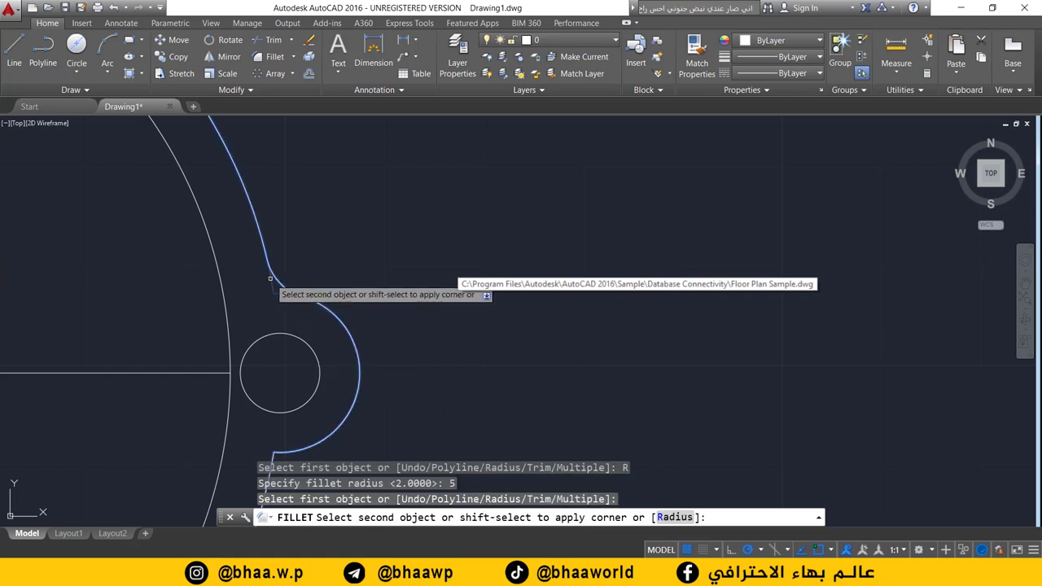
left_click(269, 279)
scroll(398, 155, "down", 1)
scroll(398, 155, "down", 1)
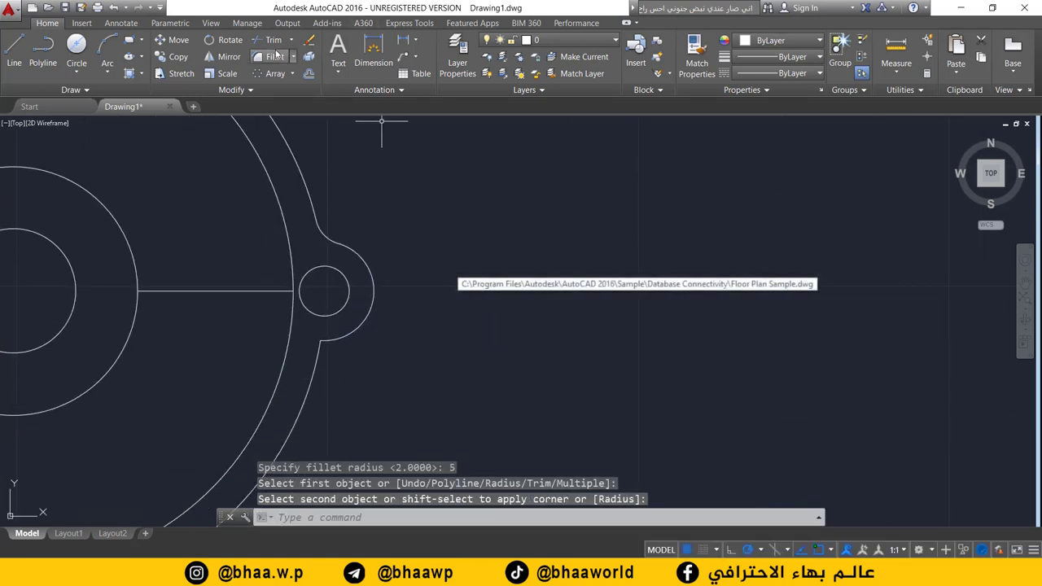
Step: Fillet the lower rim-to-lug junction with the same radius 5, then select the upper fillet arc
left_click(274, 56)
left_click(558, 517)
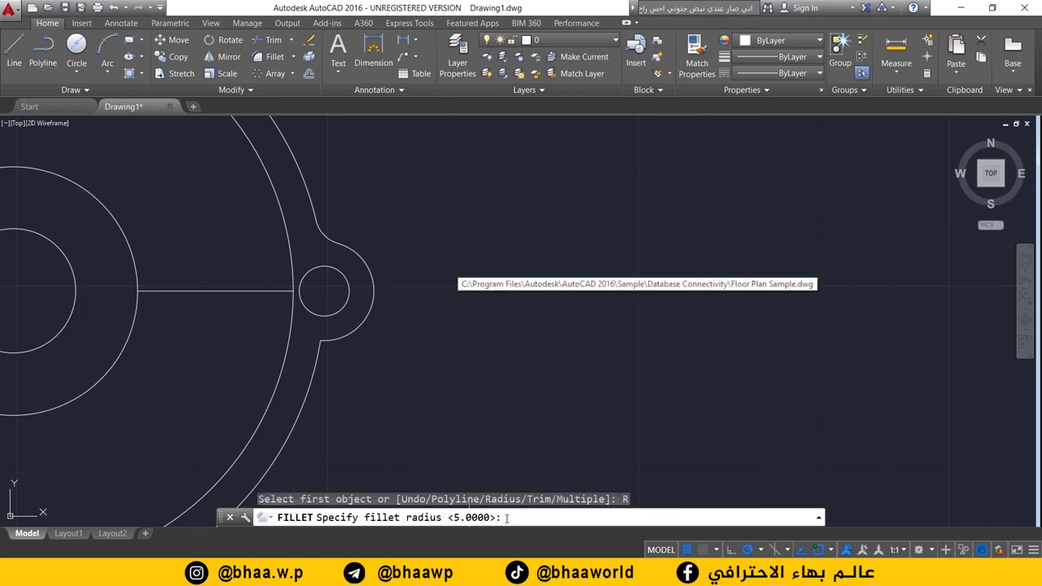
key("Return")
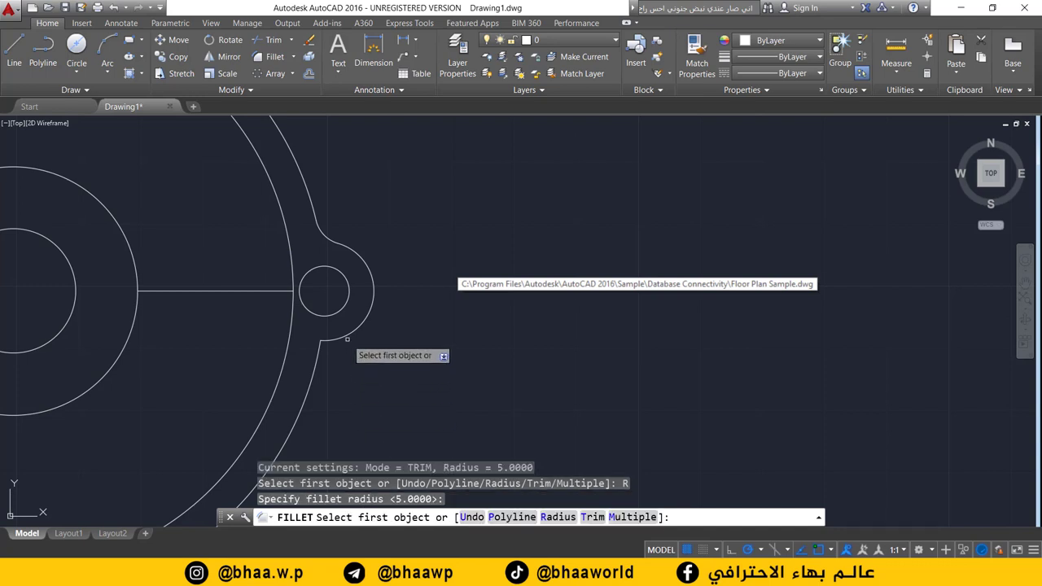
left_click(340, 335)
left_click(318, 352)
scroll(365, 384, "down", 2)
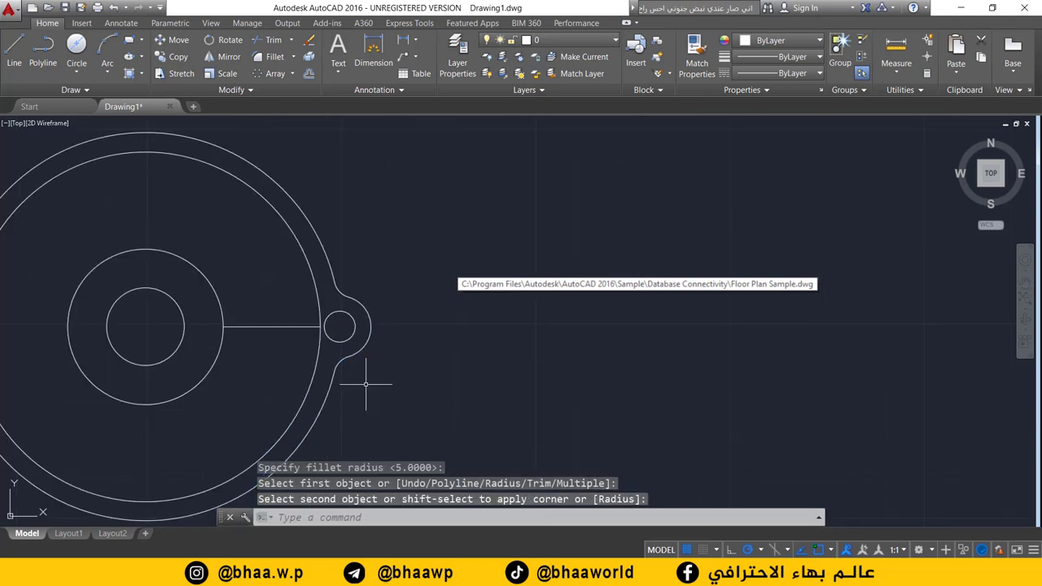
scroll(432, 326, "down", 3)
scroll(433, 326, "down", 1)
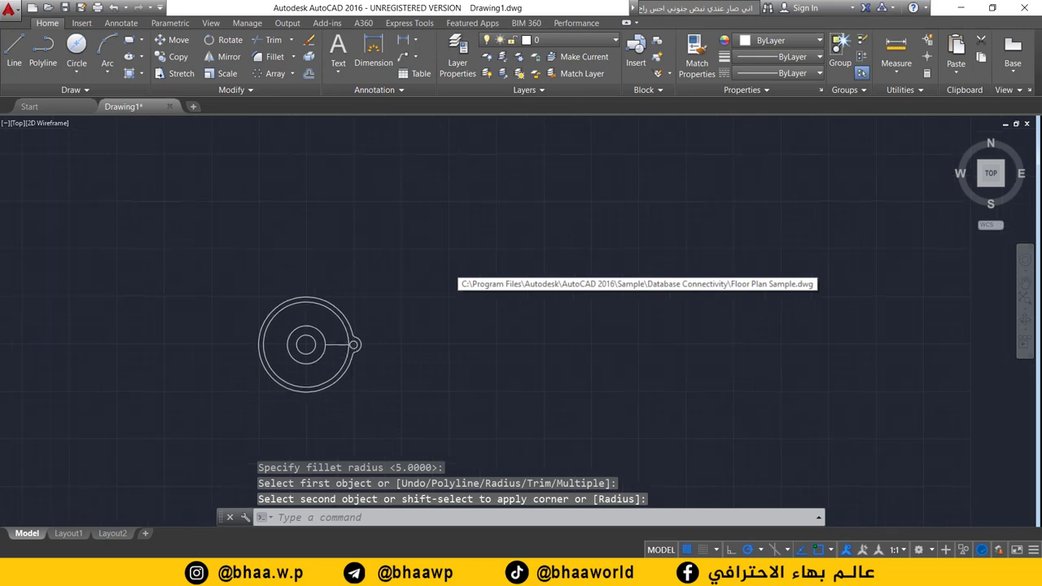
scroll(366, 348, "down", 2)
scroll(366, 349, "up", 3)
scroll(366, 349, "up", 1)
scroll(365, 348, "up", 1)
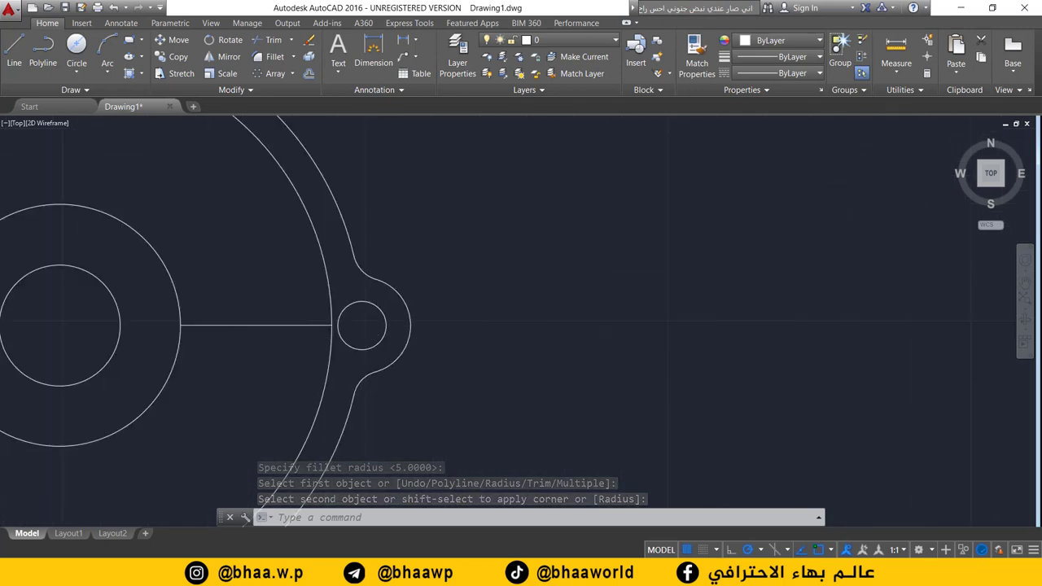
scroll(407, 342, "up", 2)
middle_click_drag(402, 341, 314, 322)
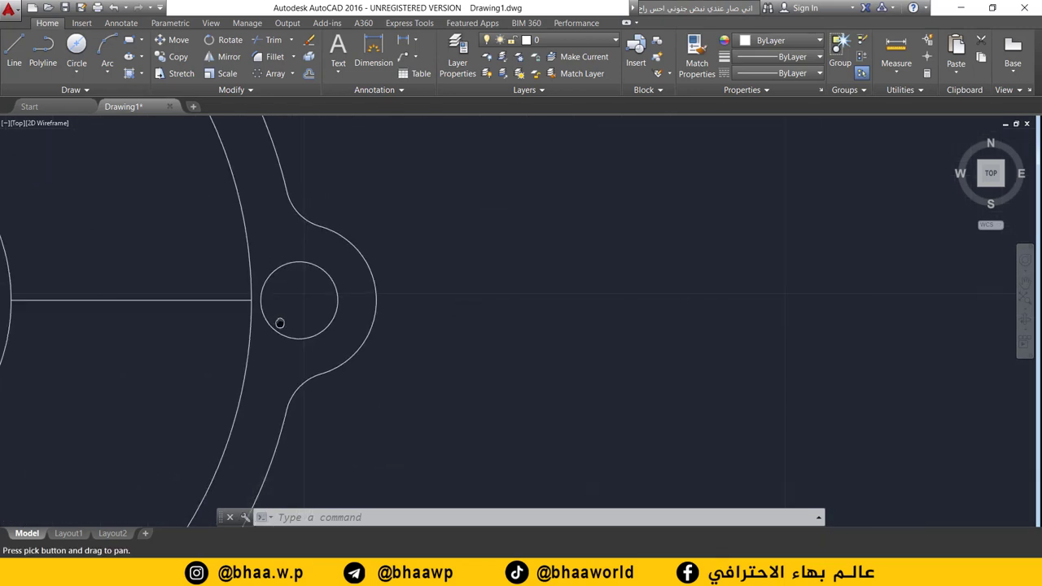
left_click(306, 219)
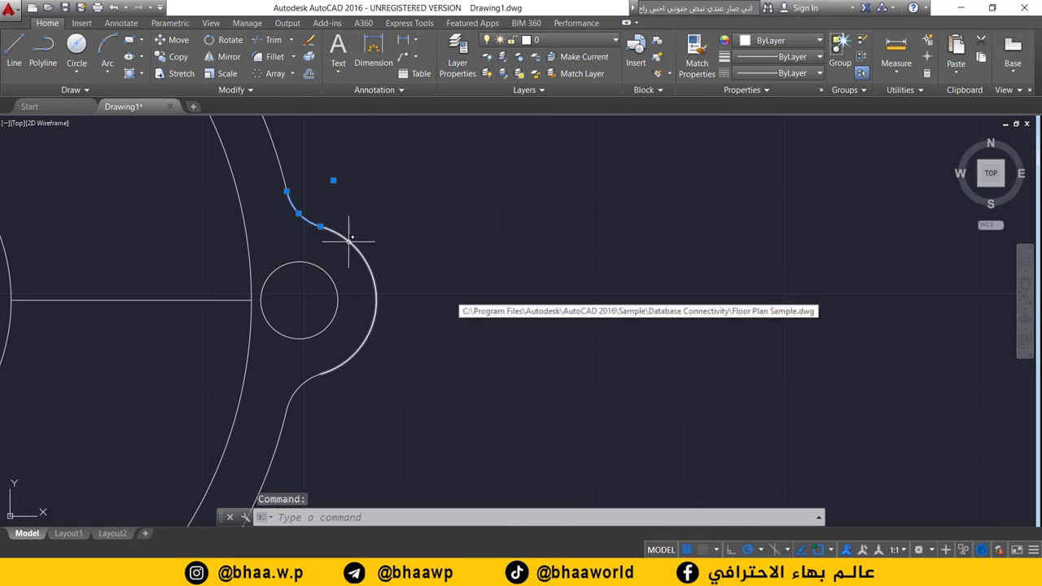
Step: Add the lug's outer arc, lower fillet arc and bolt hole circle to the selection
left_click(348, 240)
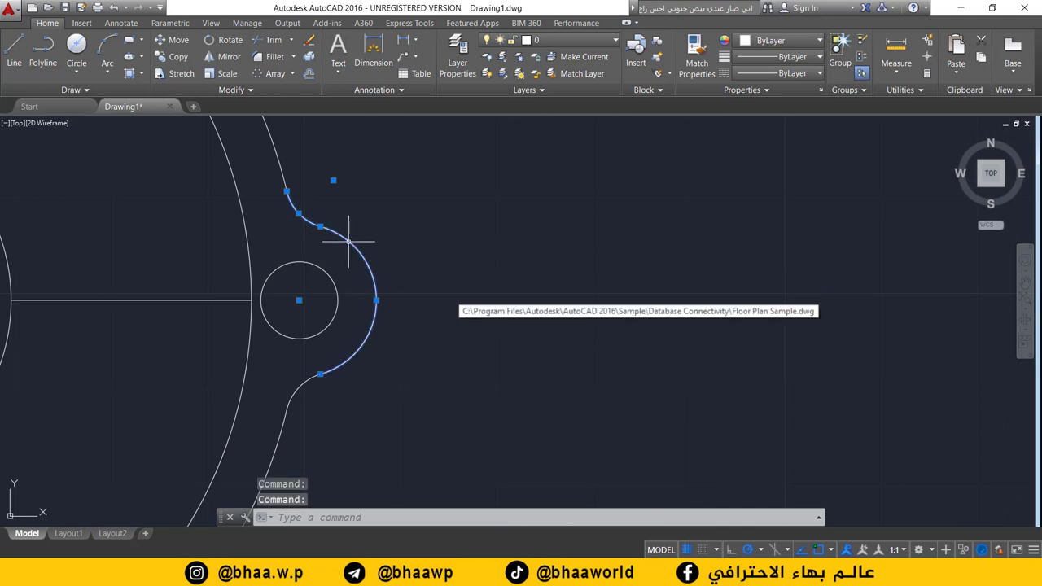
left_click(303, 382)
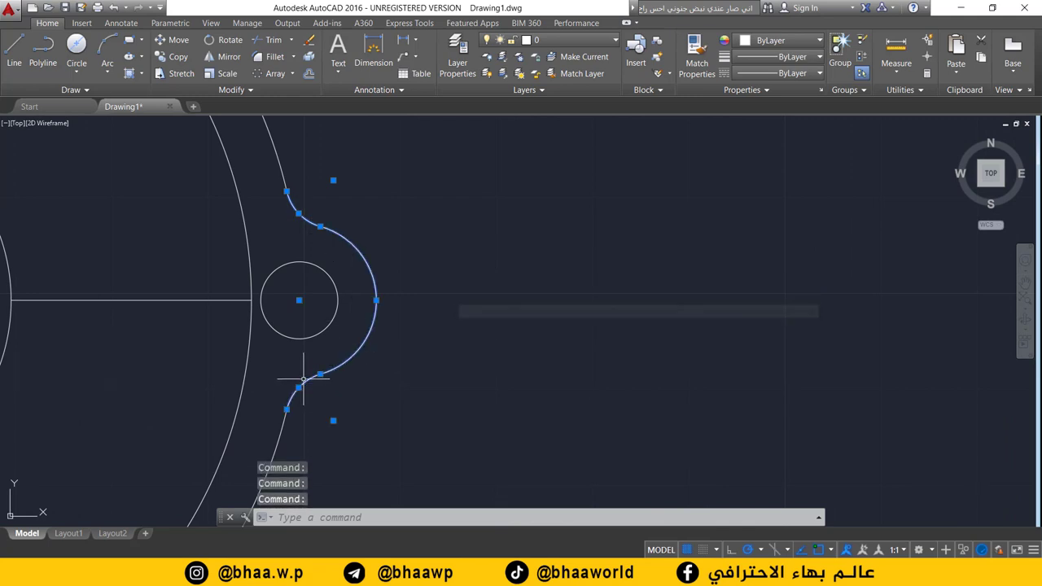
left_click(322, 331)
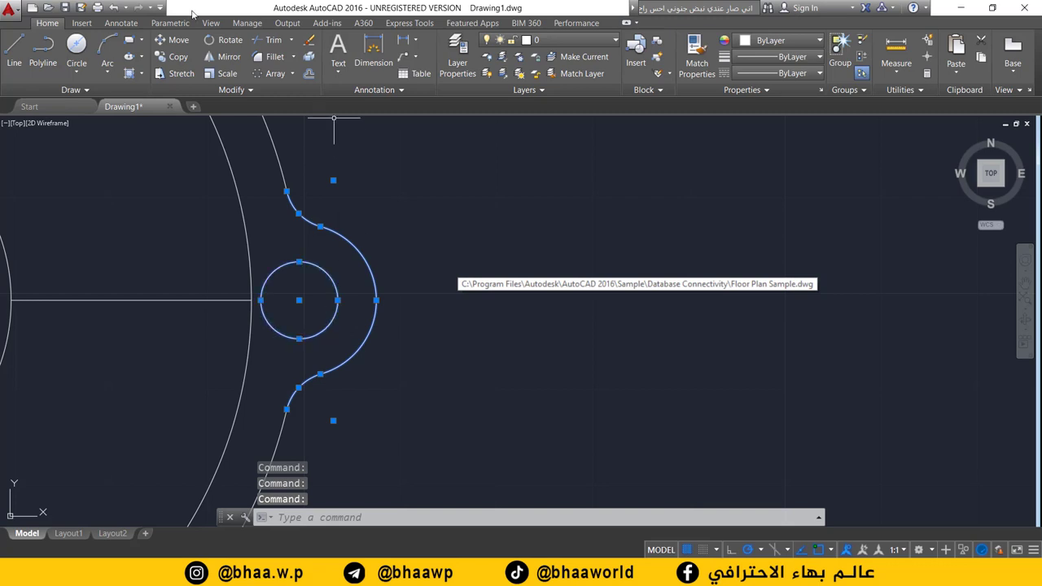
scroll(227, 183, "down", 2)
scroll(263, 244, "down", 2)
scroll(363, 310, "down", 2)
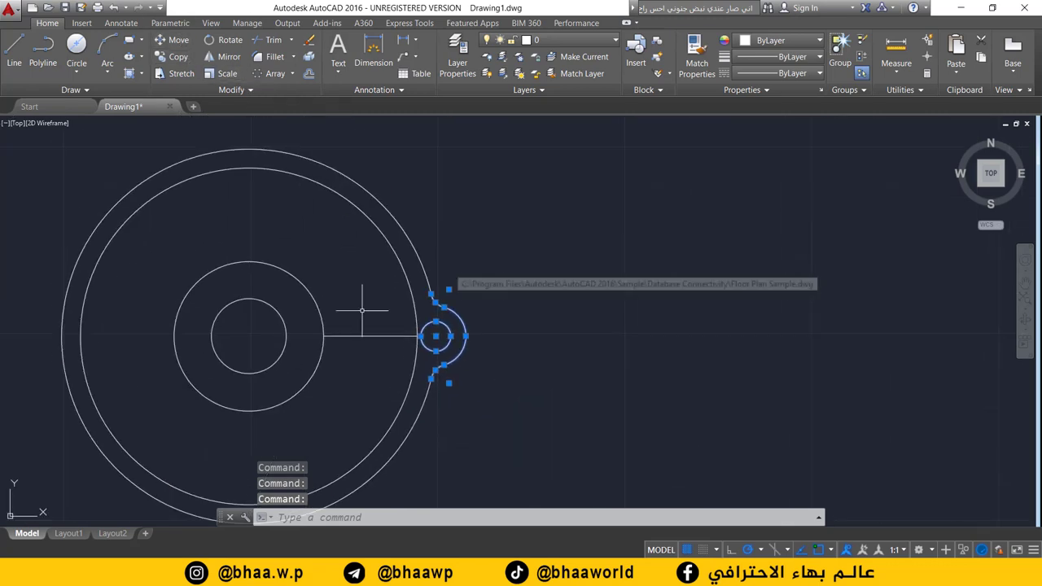
scroll(362, 310, "down", 1)
middle_click_drag(333, 303, 290, 259)
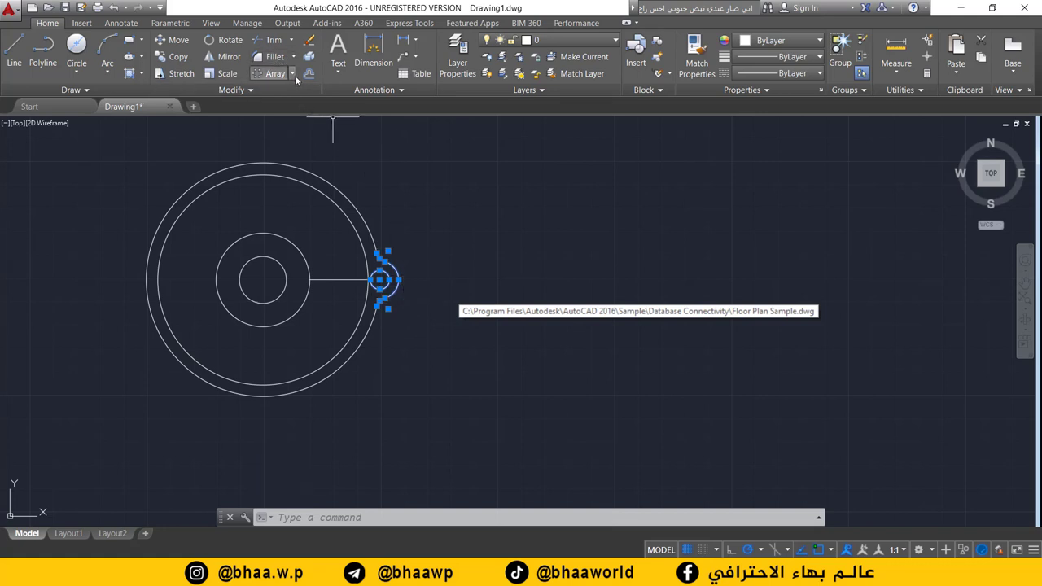
Step: Polar-array the selected lug into 6 items over 360° about the flange centre
left_click(292, 73)
left_click(308, 153)
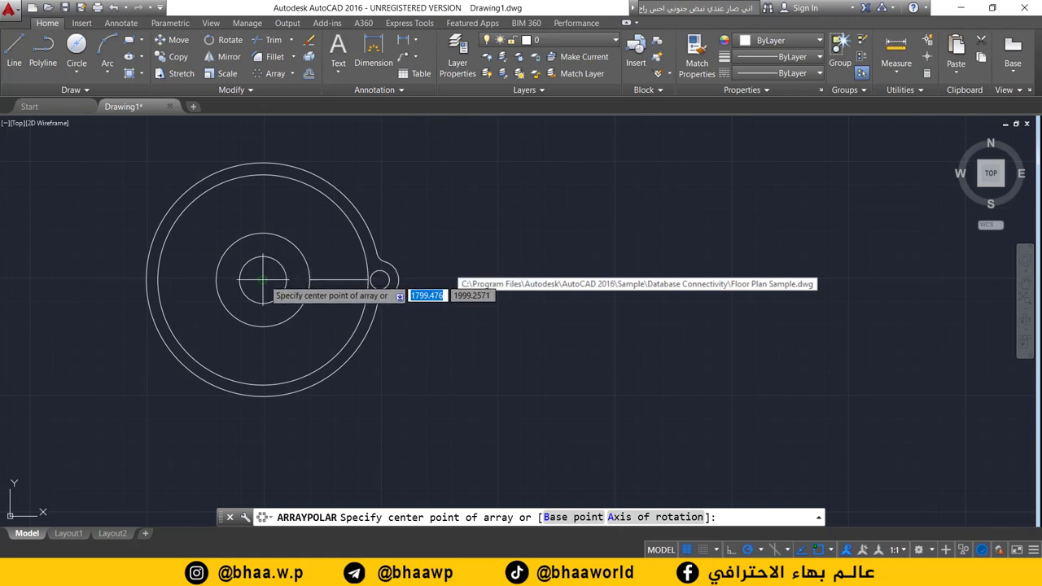
left_click(263, 281)
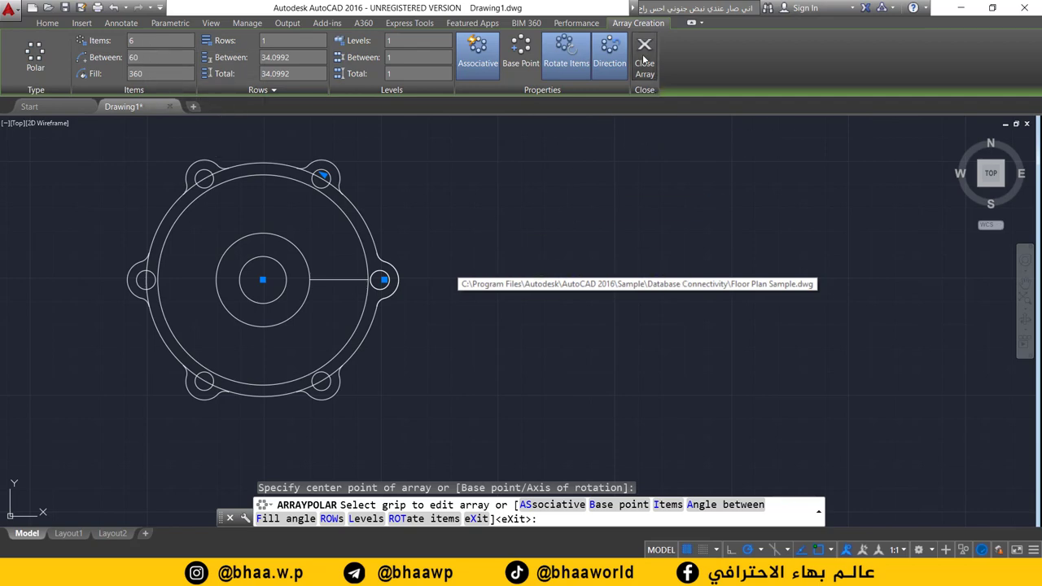
left_click(644, 60)
scroll(337, 233, "up", 3)
scroll(258, 244, "up", 2)
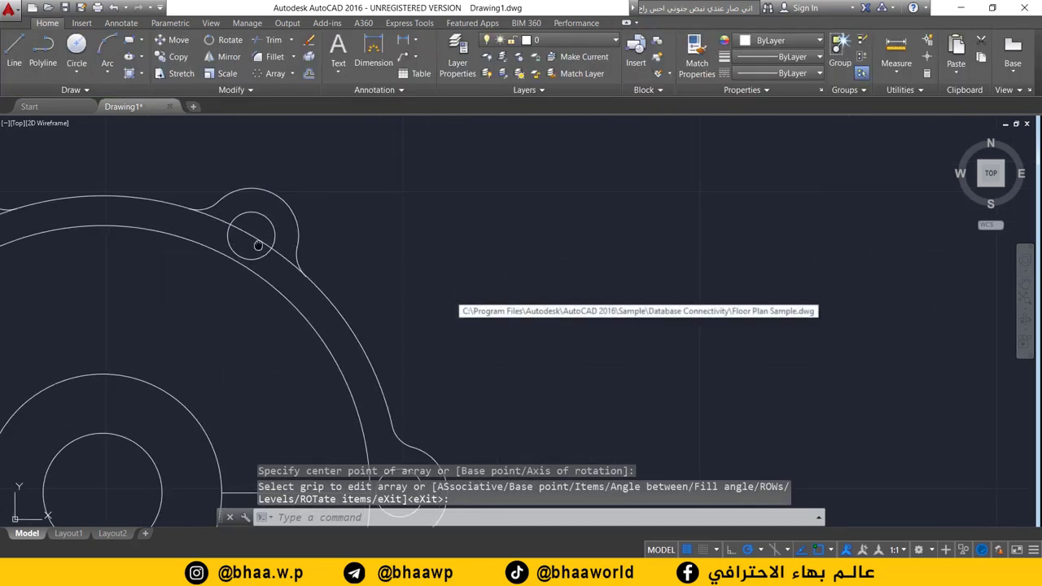
middle_click_drag(258, 244, 385, 231)
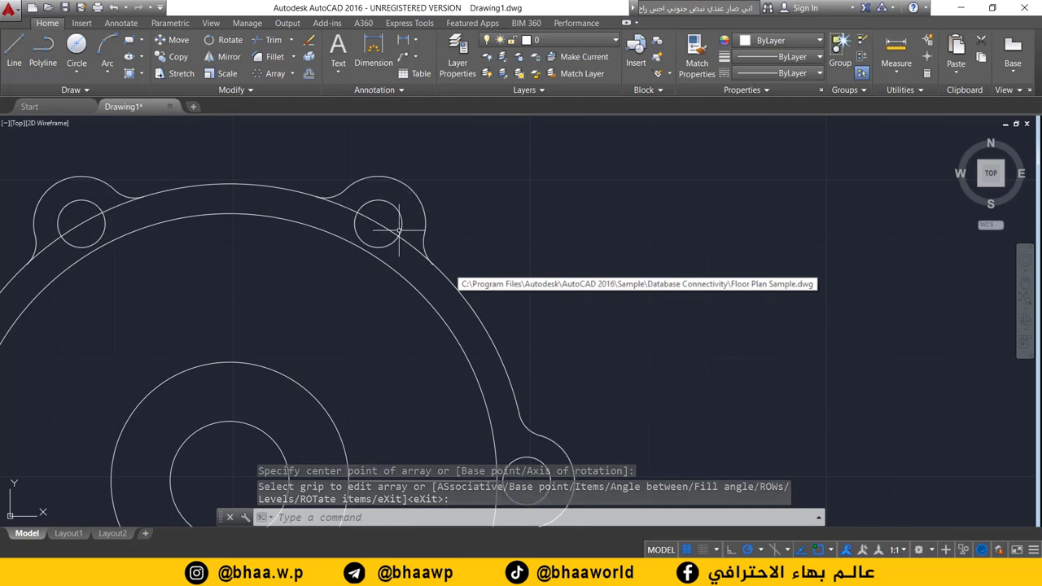
Step: Trim the rim segments crossing the right and left lugs using all objects as edges
left_click(273, 39)
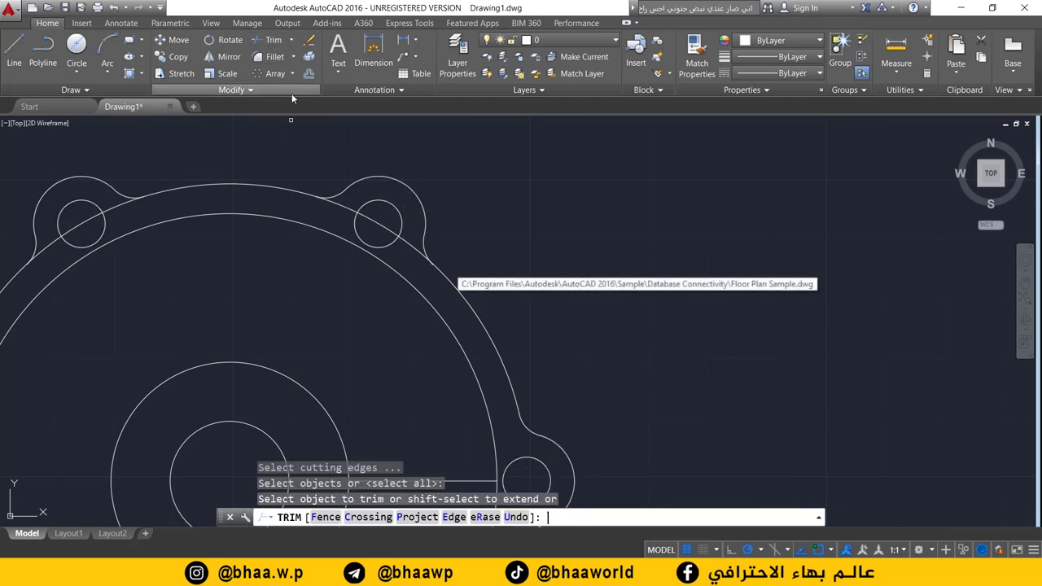
left_click(368, 217)
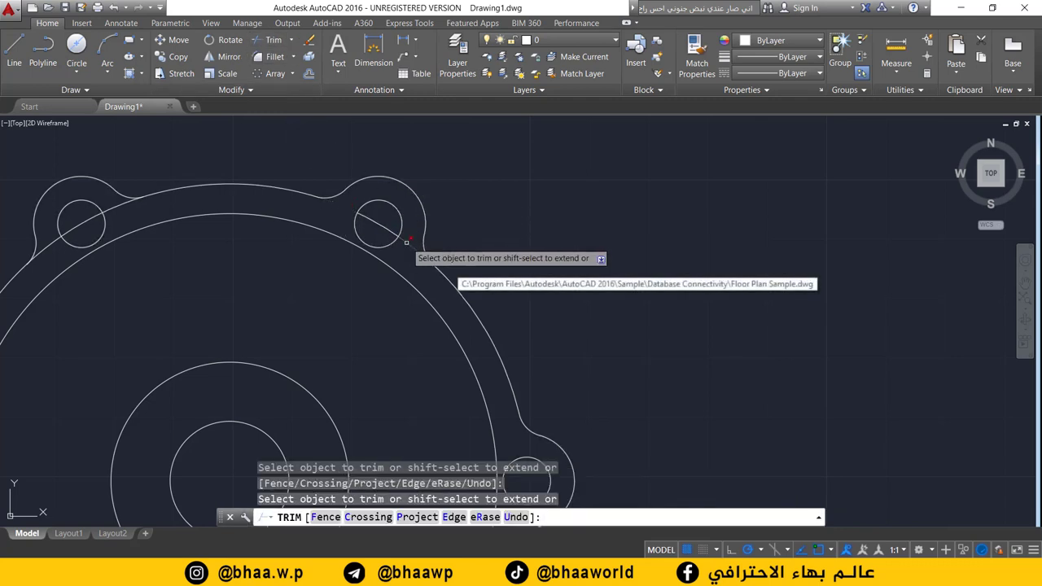
left_click(407, 241)
left_click(403, 253)
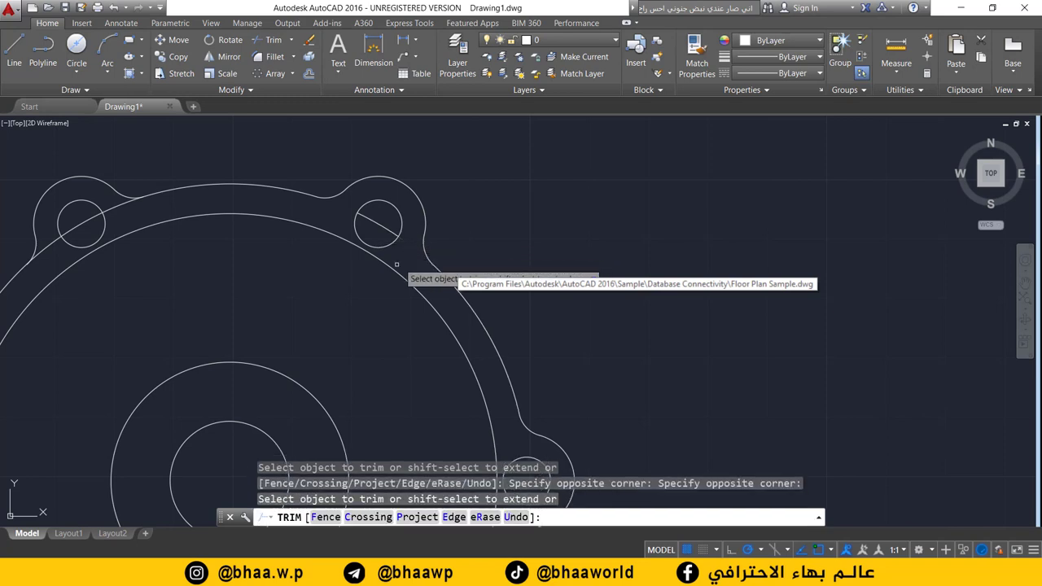
left_click(384, 218)
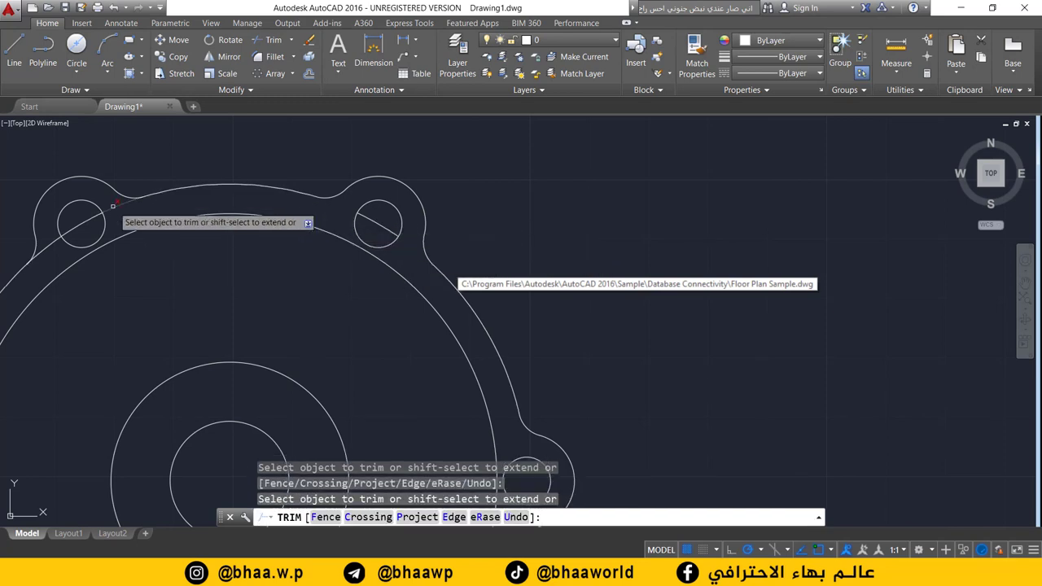
left_click(46, 240)
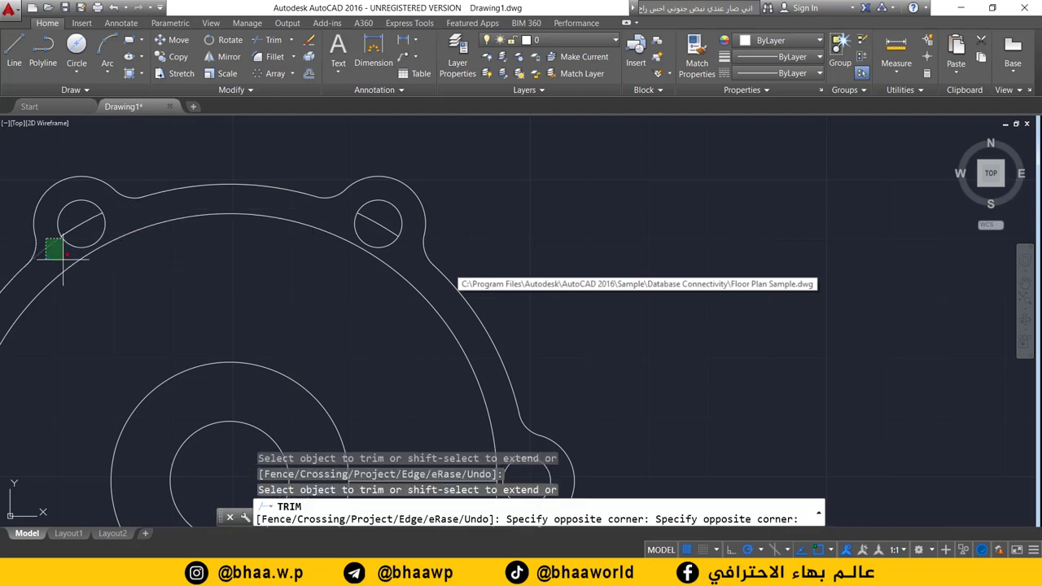
left_click(33, 236)
Step: Cancel the trim and delete the stray line inside the top-right lug
scroll(302, 228, "down", 2)
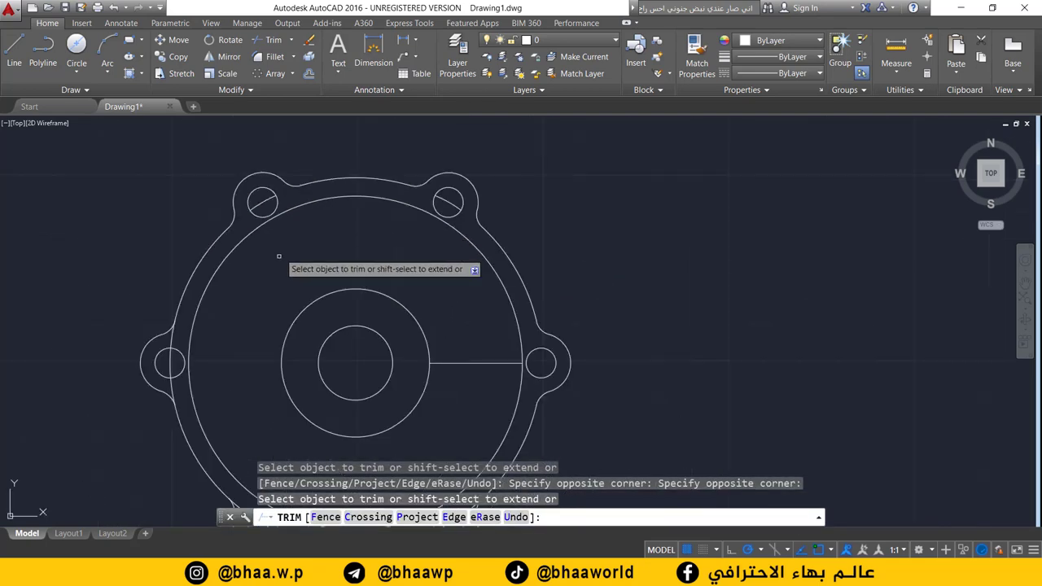
middle_click_drag(278, 255, 310, 192)
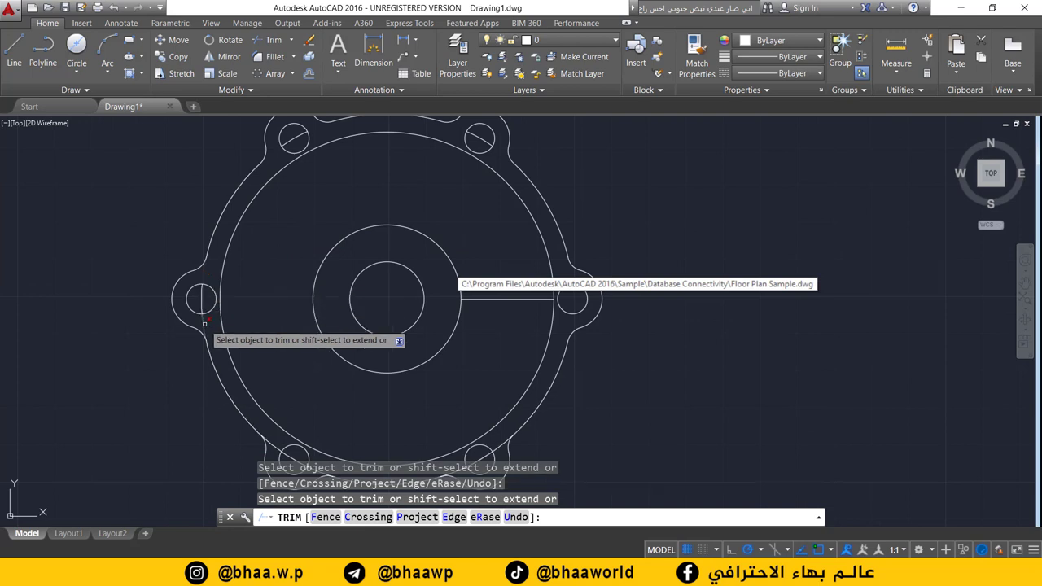
scroll(289, 403, "down", 4)
middle_click_drag(293, 395, 200, 307)
scroll(205, 346, "up", 2)
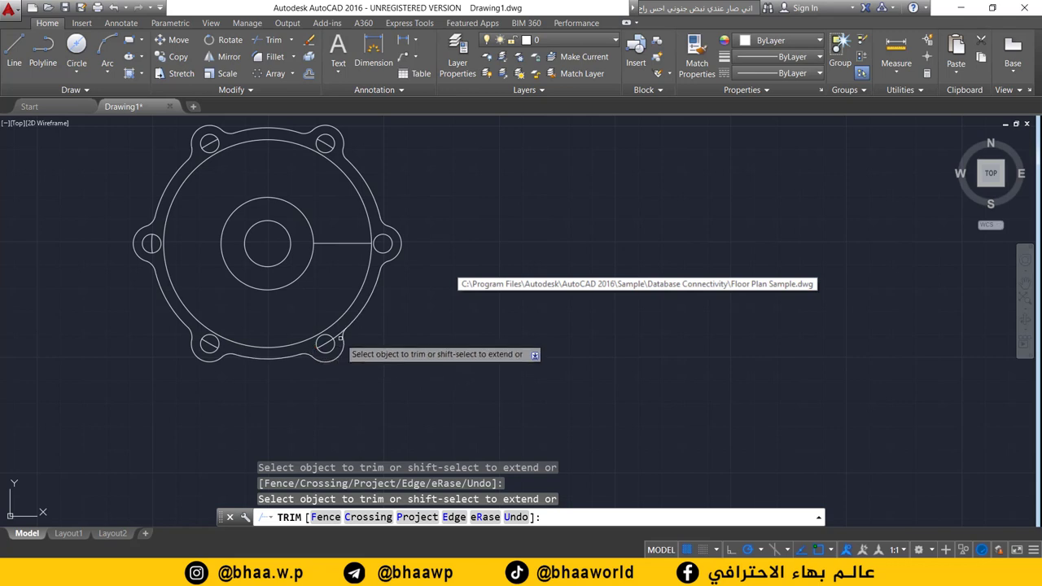
scroll(338, 236, "up", 2)
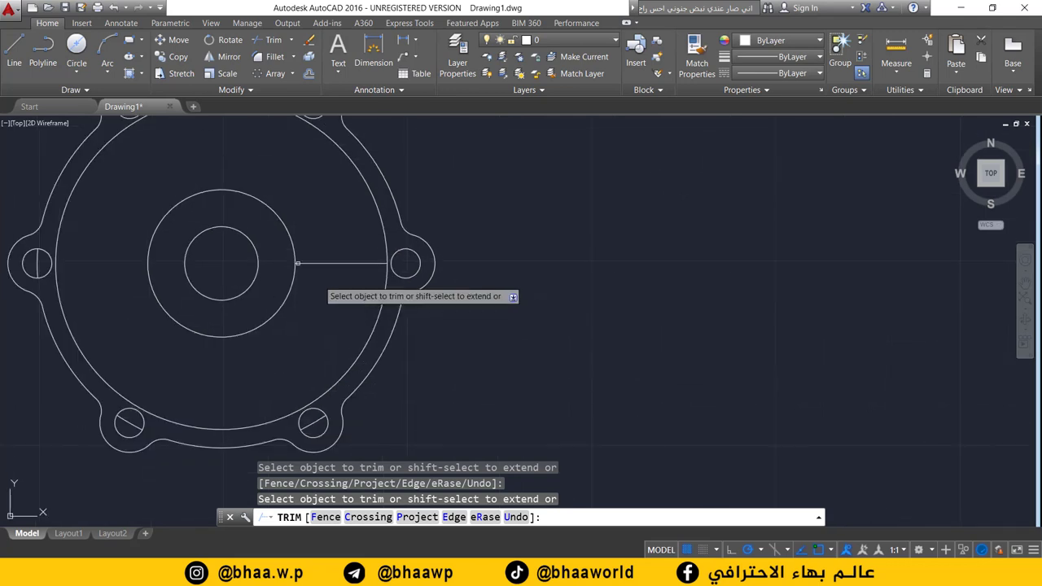
scroll(305, 269, "down", 2)
key("Escape")
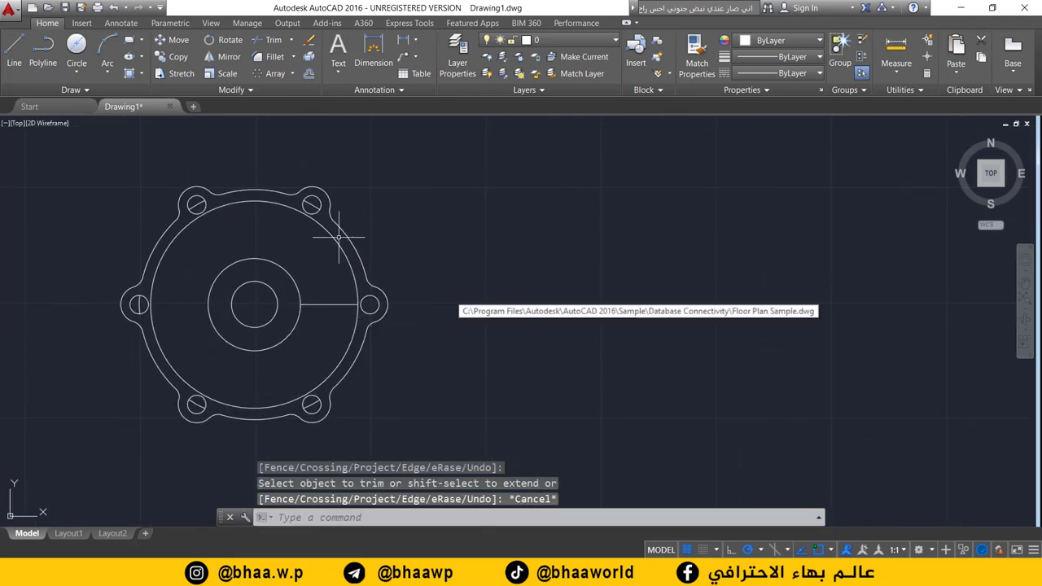
scroll(316, 204, "up", 2)
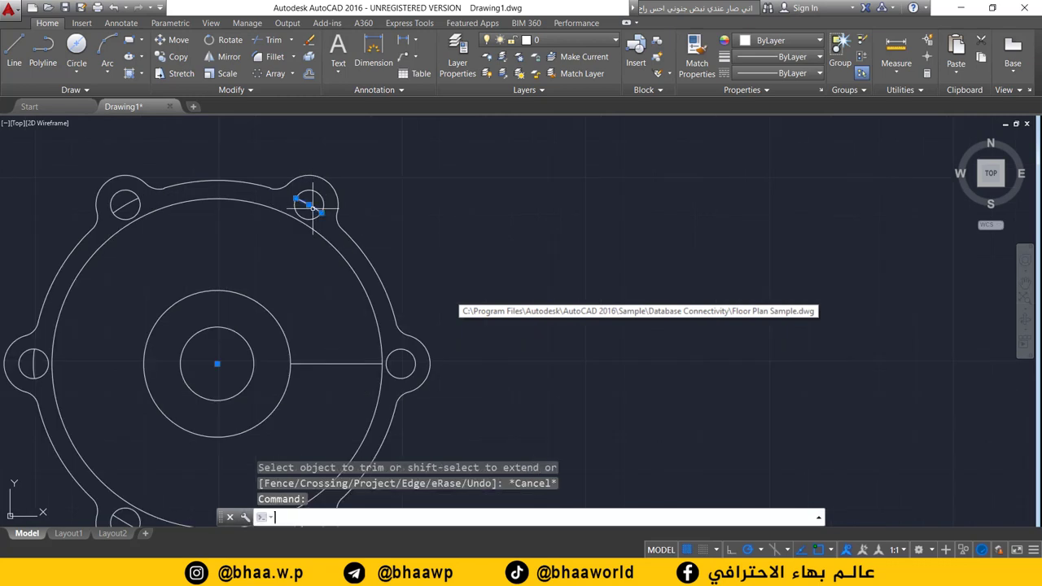
left_click(312, 207)
key("Delete")
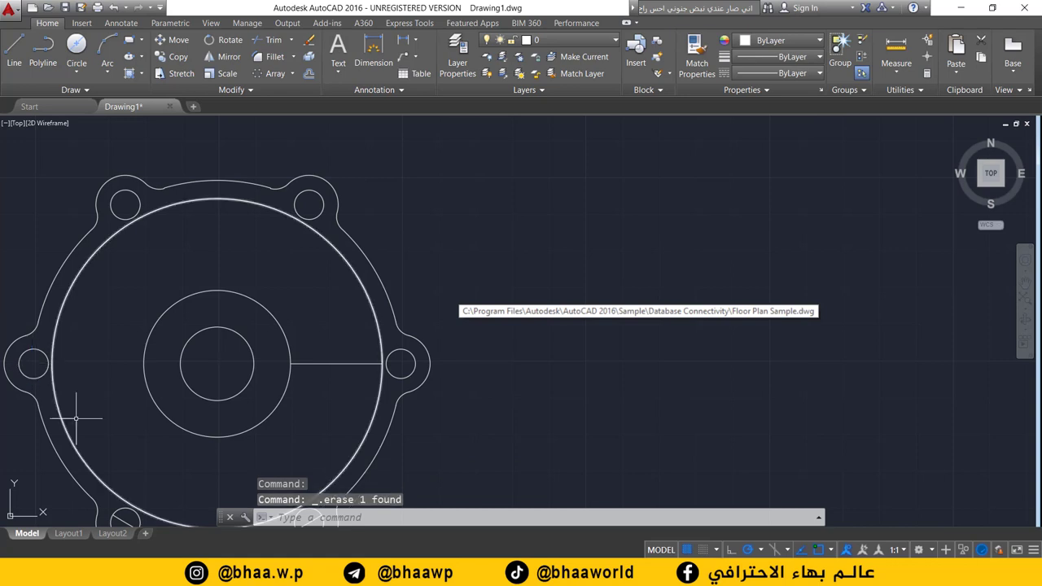
middle_click_drag(199, 389, 237, 344)
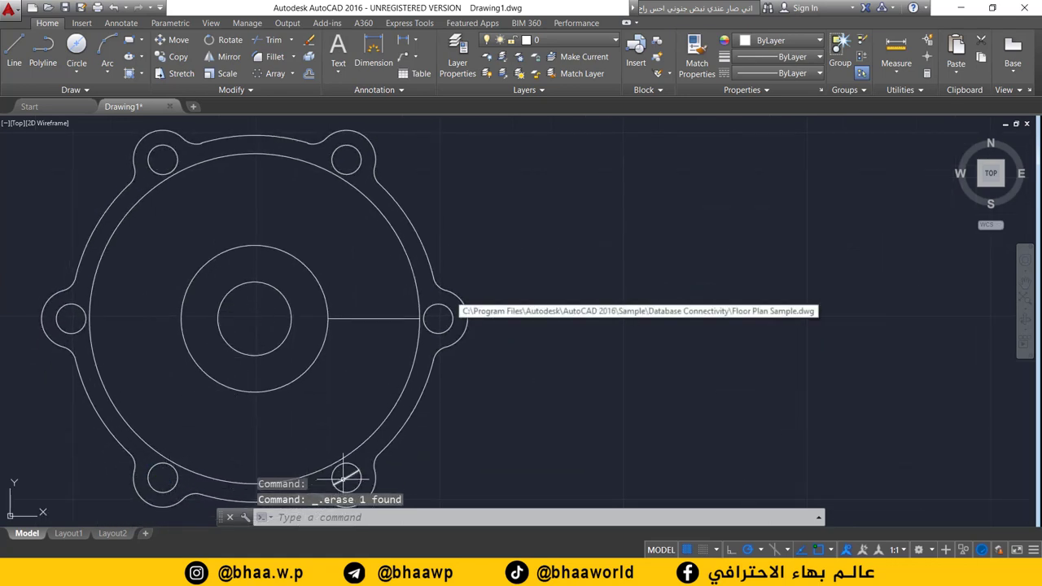
scroll(424, 391, "down", 2)
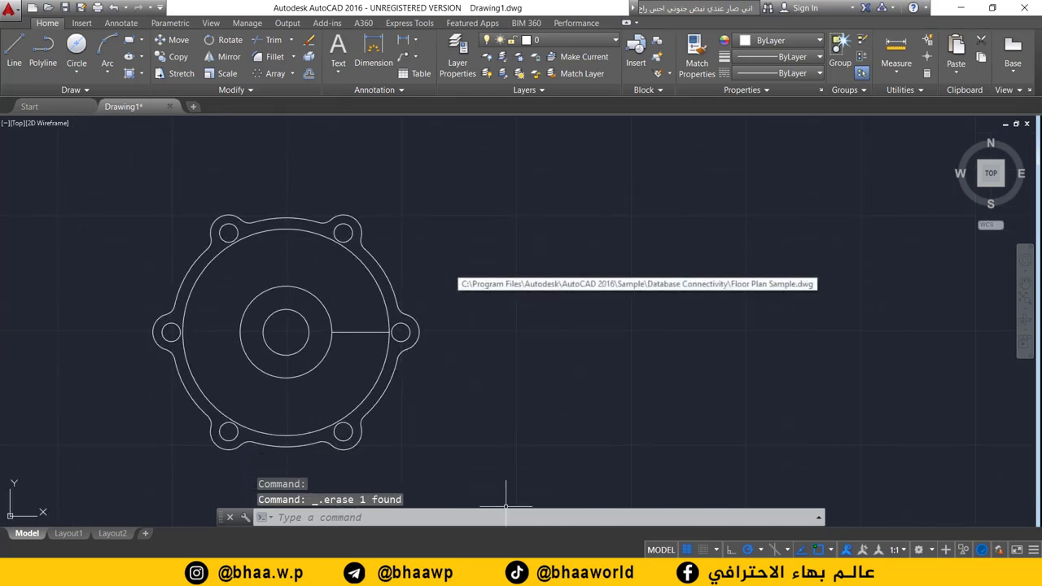
key("alt+Tab")
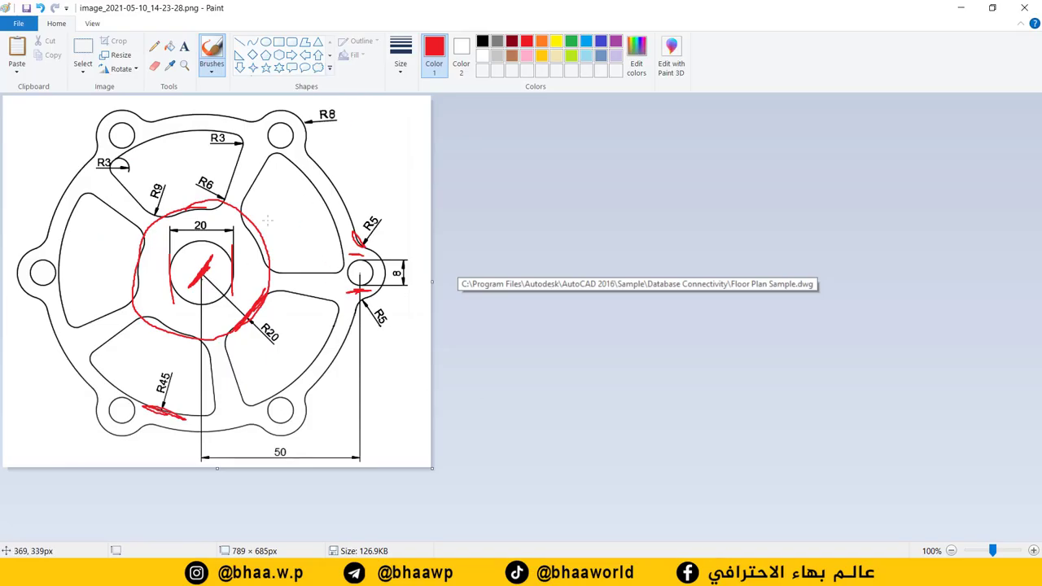
Step: Draw red guide strokes from the hub centre to the R8 hole and through the right hole
mouse_move(292, 113)
left_mouse_down()
mouse_move(221, 215)
mouse_move(193, 291)
left_mouse_up()
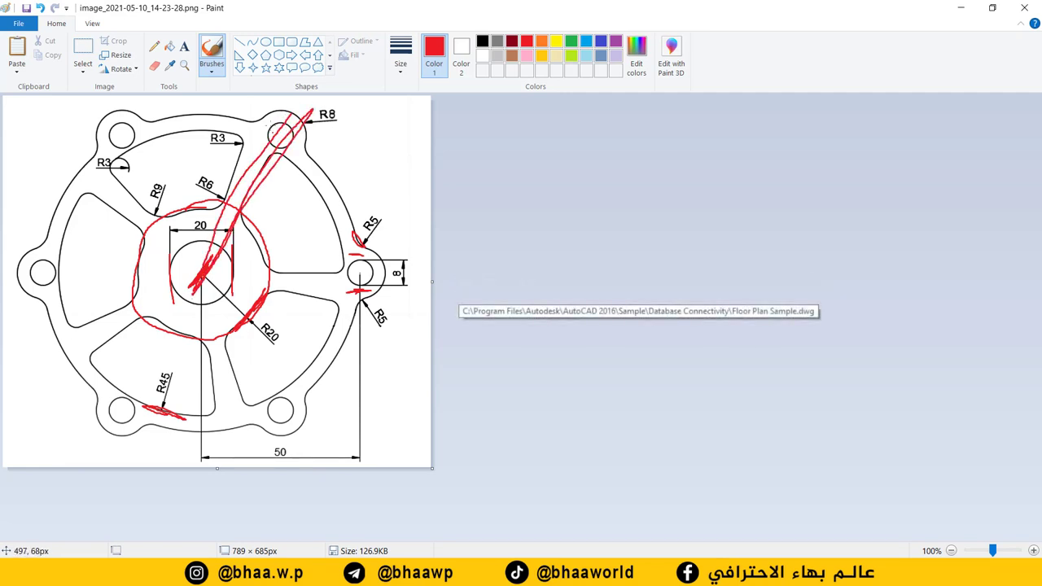
left_click_drag(249, 276, 430, 275)
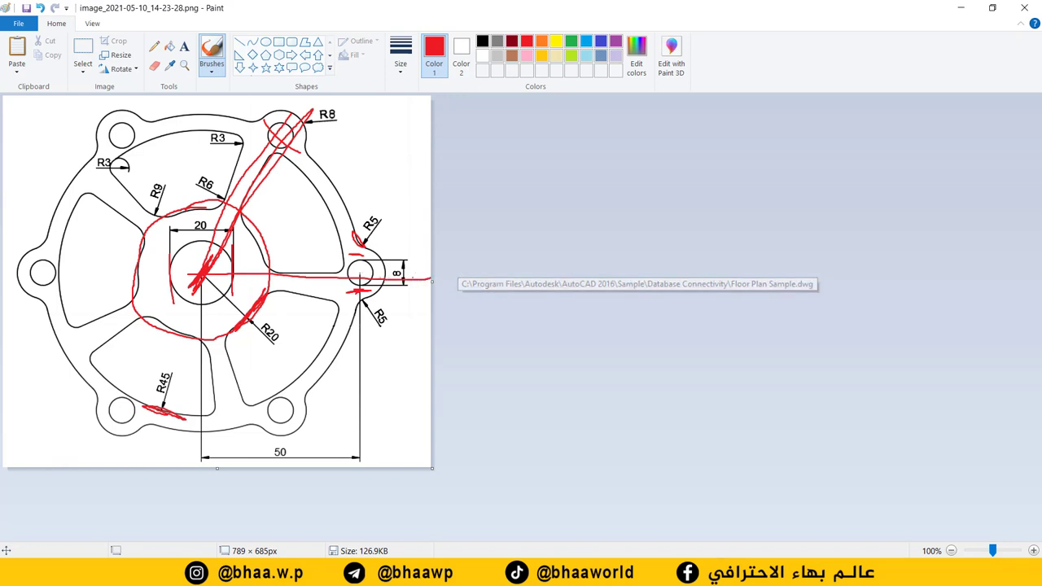
left_click_drag(356, 249, 362, 278)
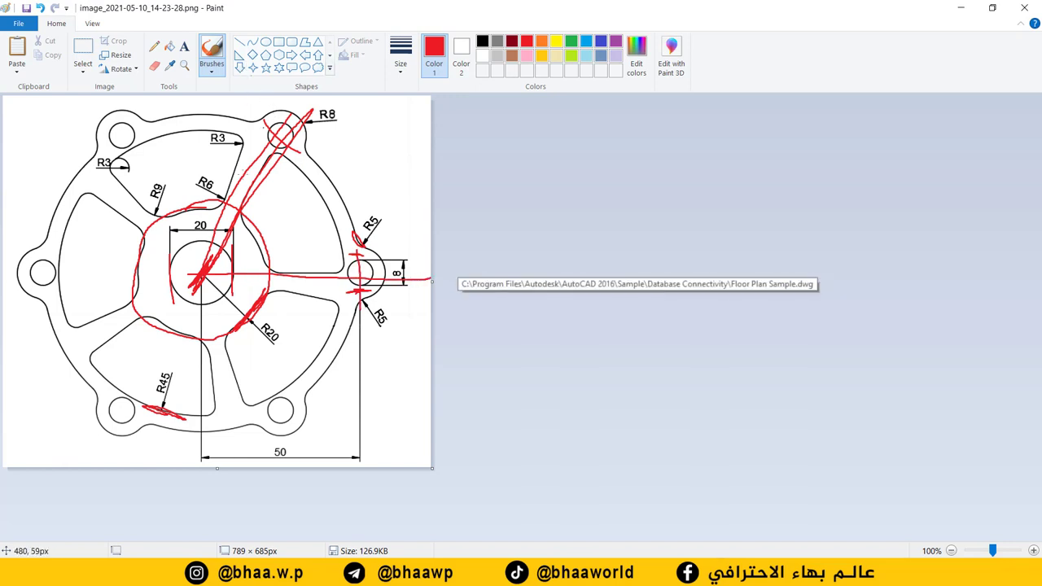
left_click_drag(209, 261, 273, 133)
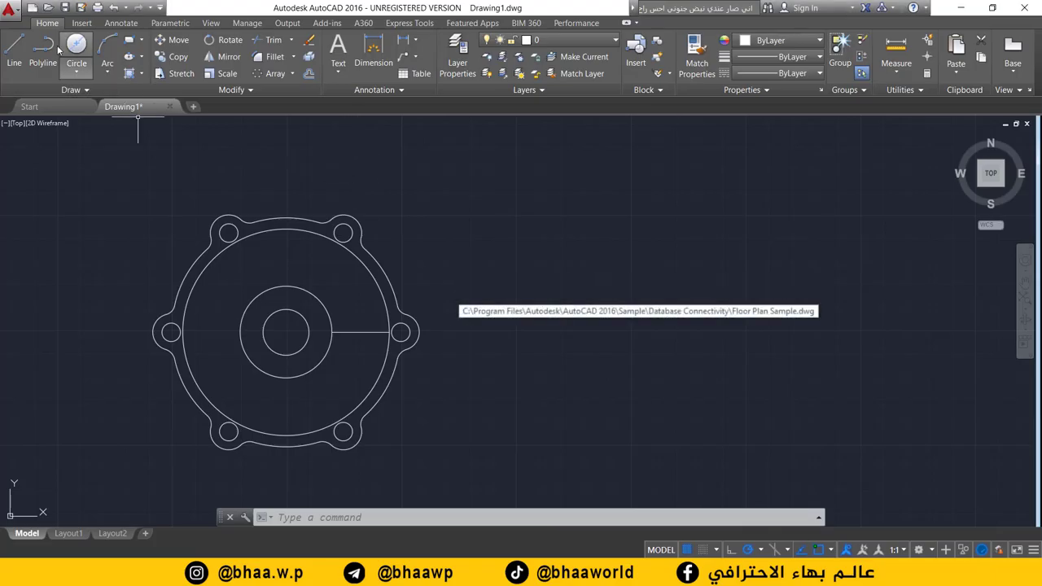
Step: Draw a radial line from the flange centre to the top-right bolt-hole centre
left_click(13, 53)
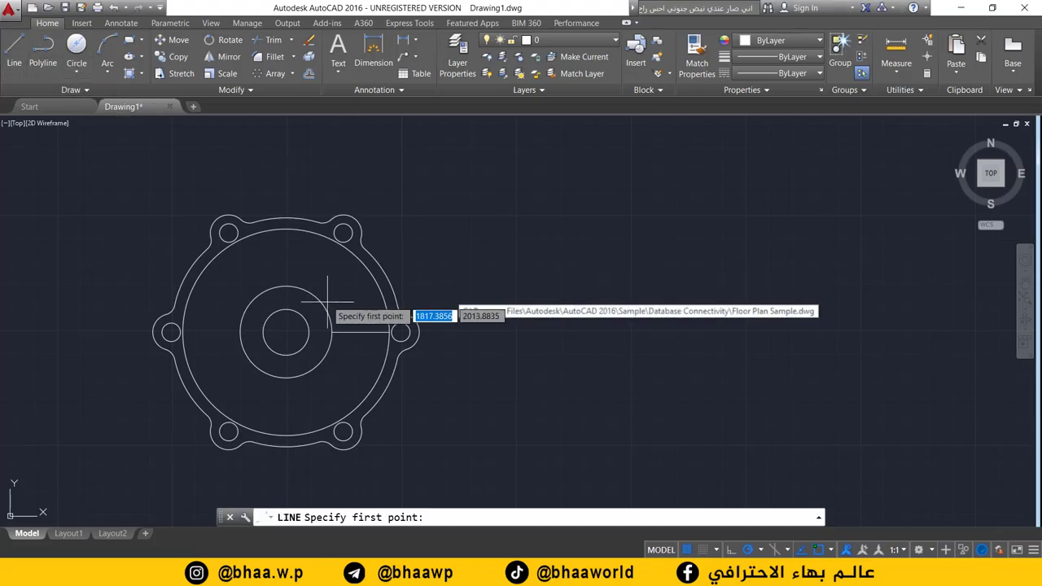
left_click(285, 331)
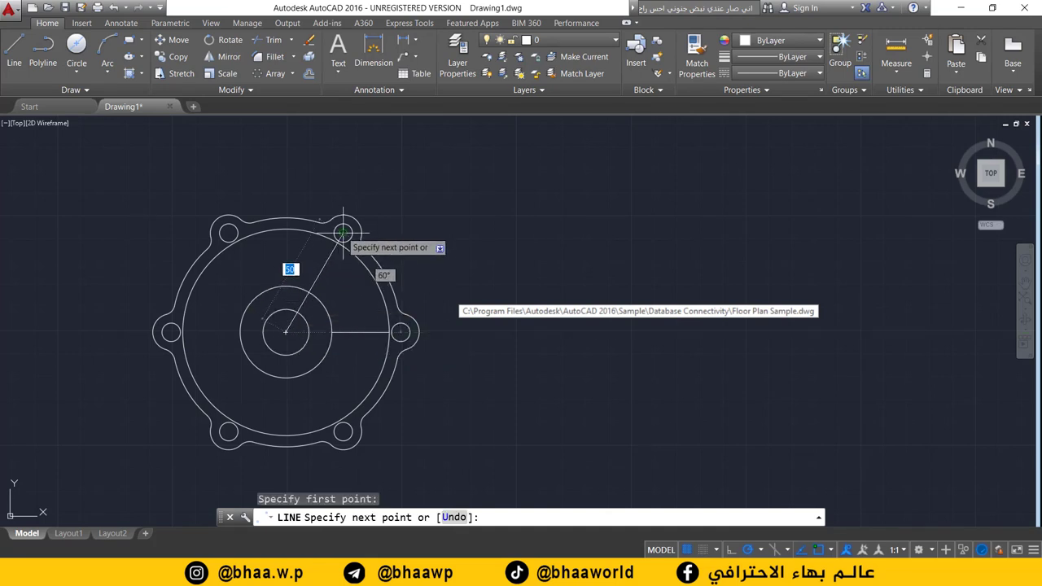
left_click(343, 233)
key("Return")
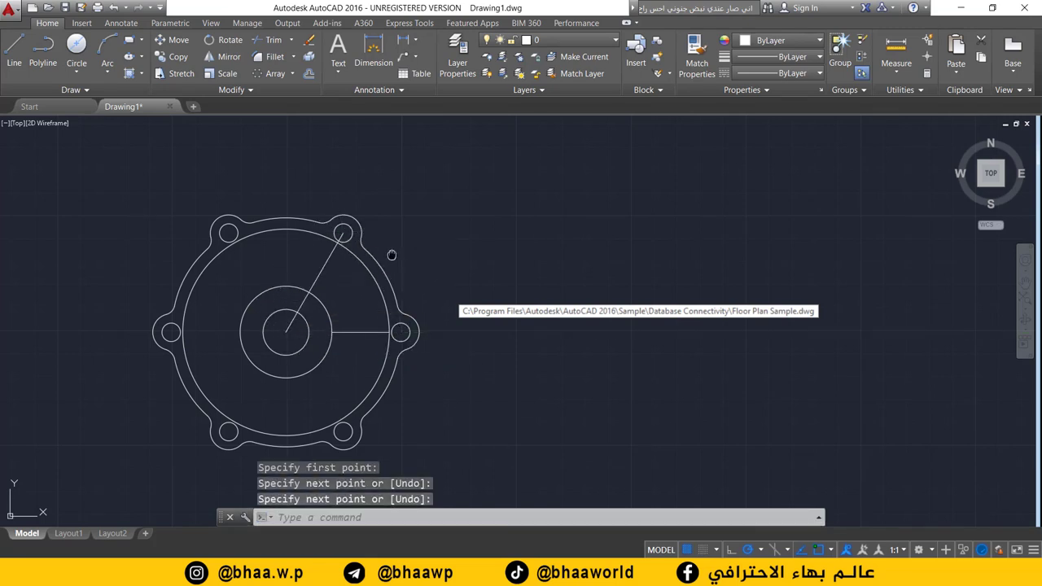
middle_click_drag(392, 255, 337, 275)
scroll(275, 261, "up", 2)
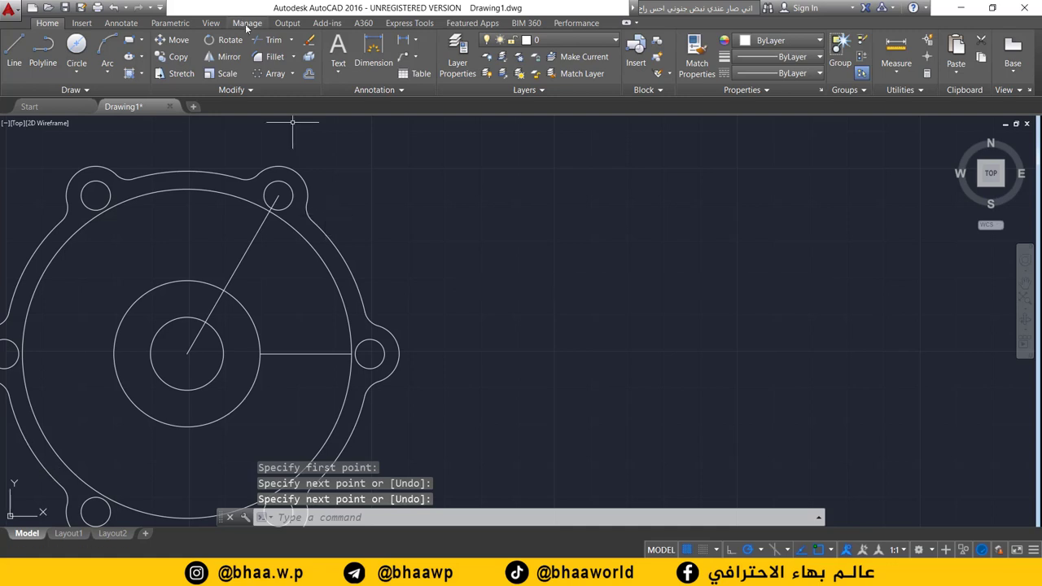
Step: Trim the inner line segment and outer circle arcs to form the wedge-shaped spoke window
left_click(271, 40)
key("Return")
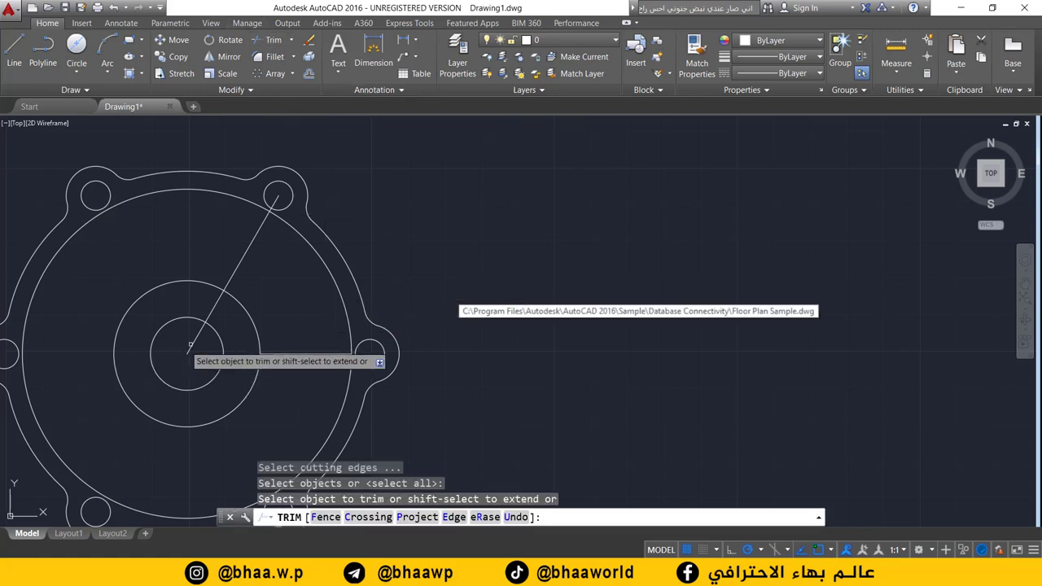
left_click(189, 346)
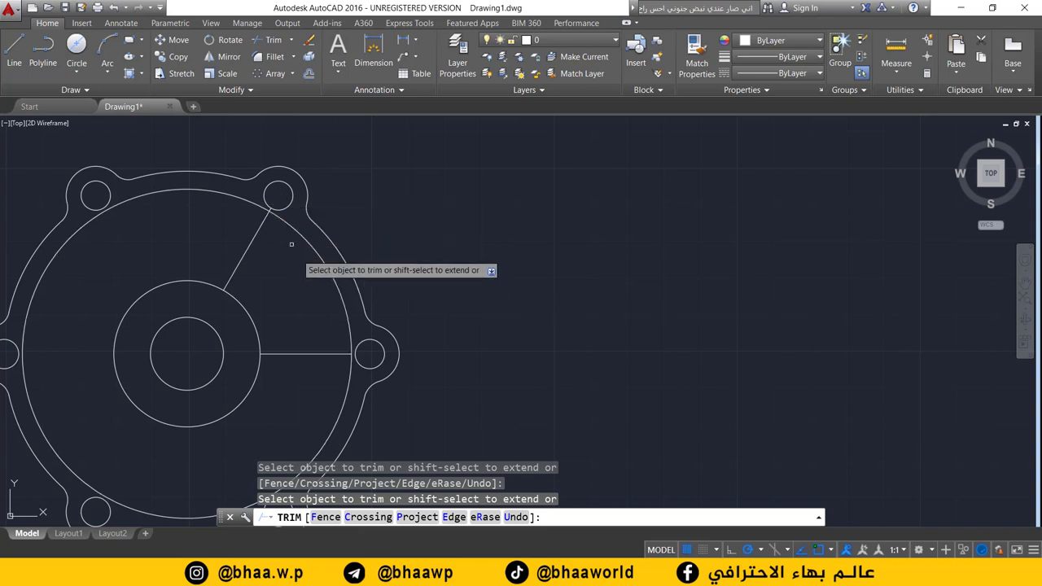
scroll(276, 245, "up", 3)
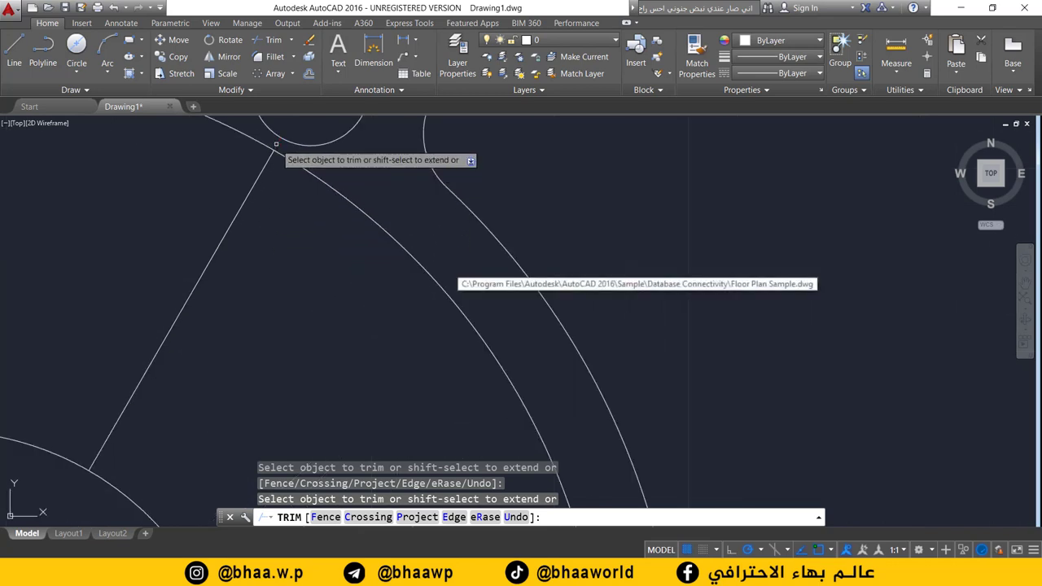
scroll(305, 192, "down", 2)
scroll(299, 235, "down", 2)
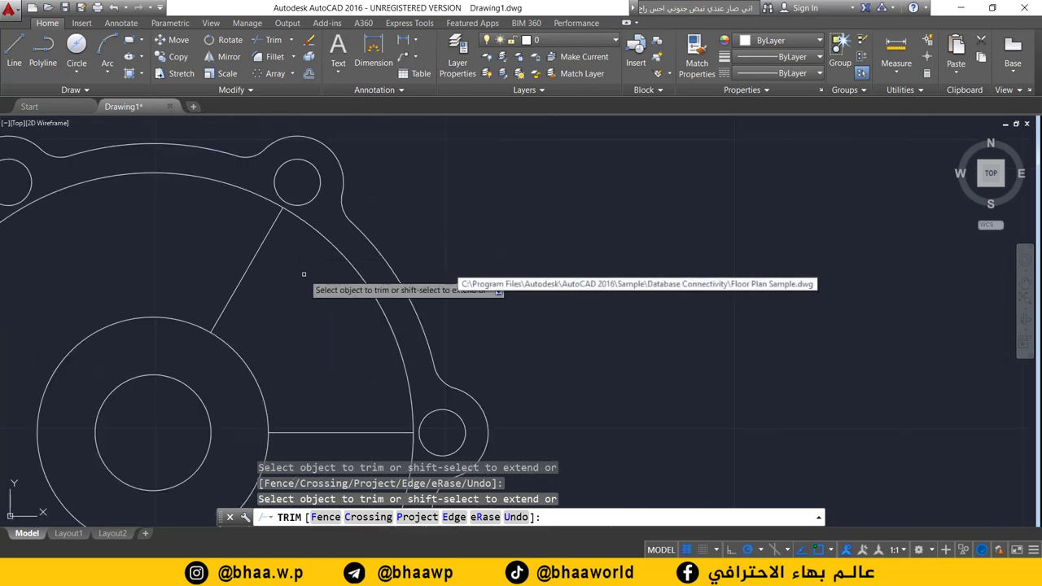
scroll(309, 268, "down", 1)
scroll(318, 235, "down", 1)
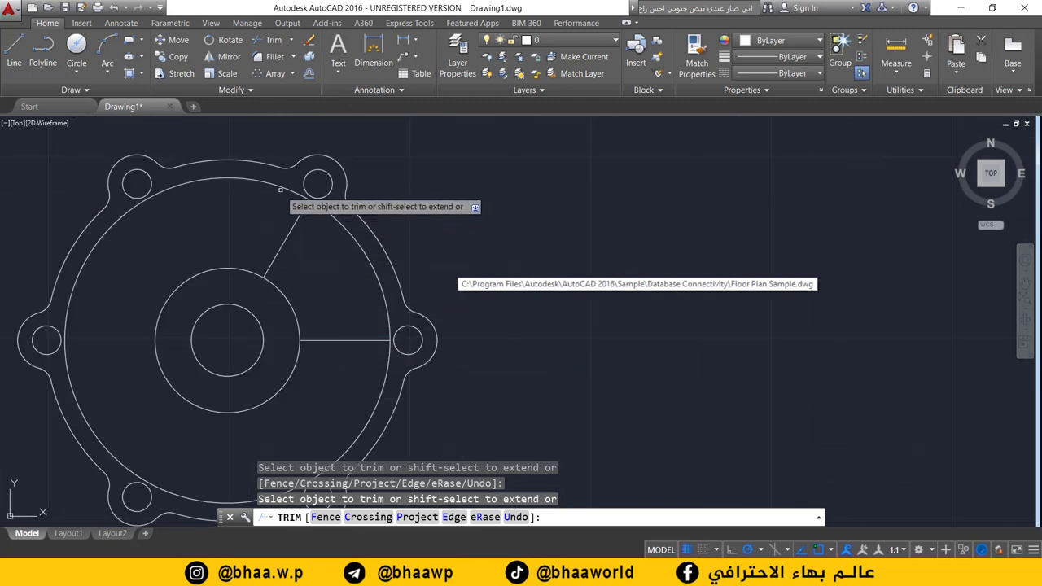
left_click(310, 207)
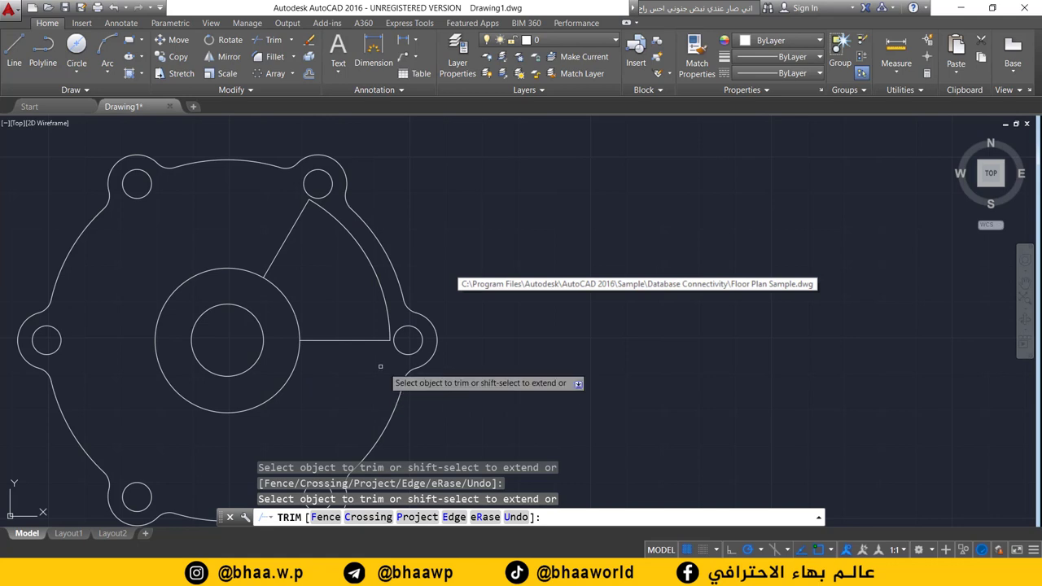
left_click(222, 269)
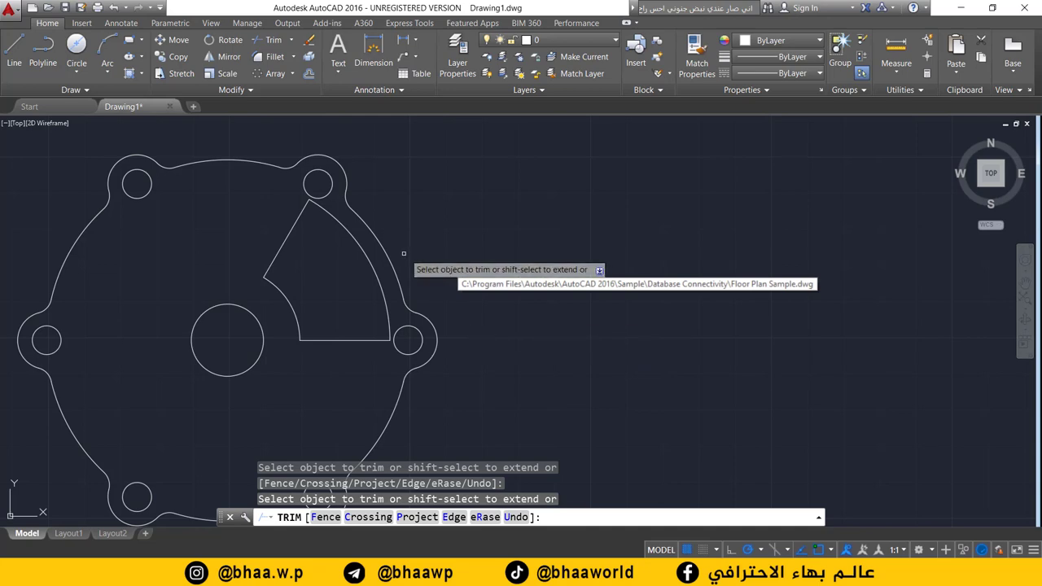
middle_click_drag(404, 251, 253, 277)
scroll(320, 273, "up", 2)
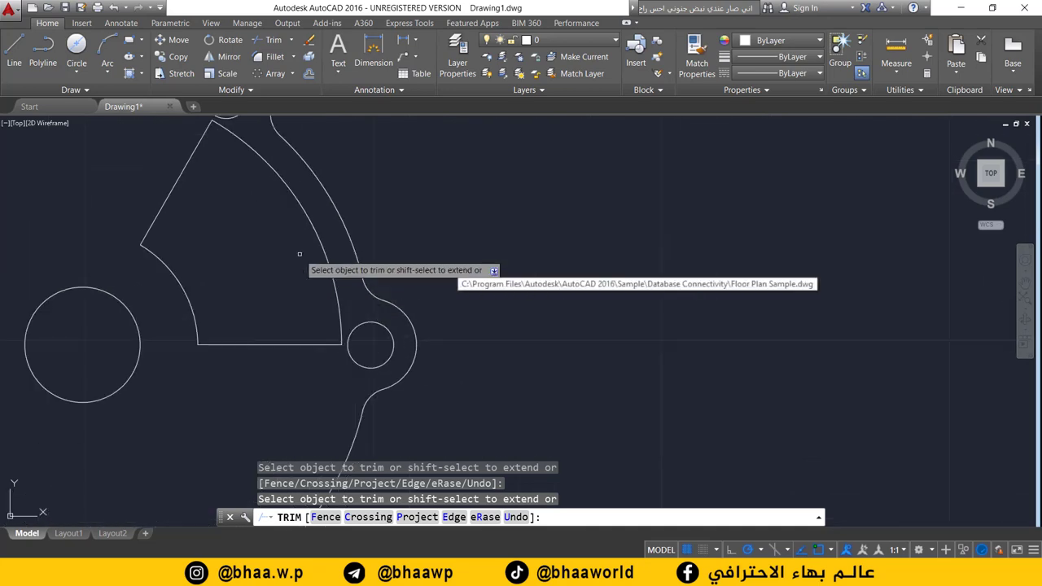
middle_click_drag(314, 268, 322, 301)
key("alt+Tab")
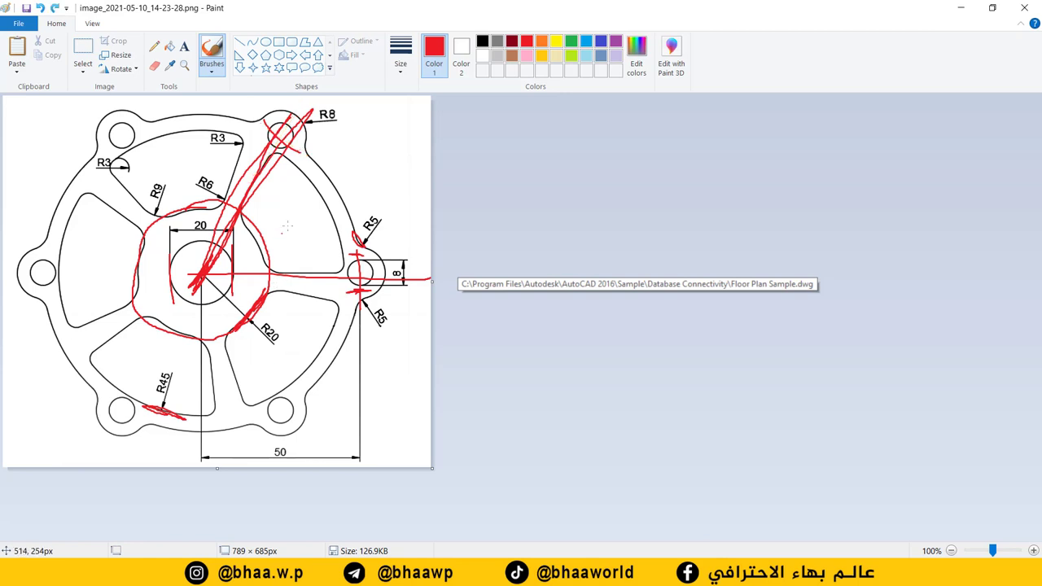
Step: Undo the red diagonal stroke, then mark the window edge and R3 and R6 fillets in red
key("ctrl+z")
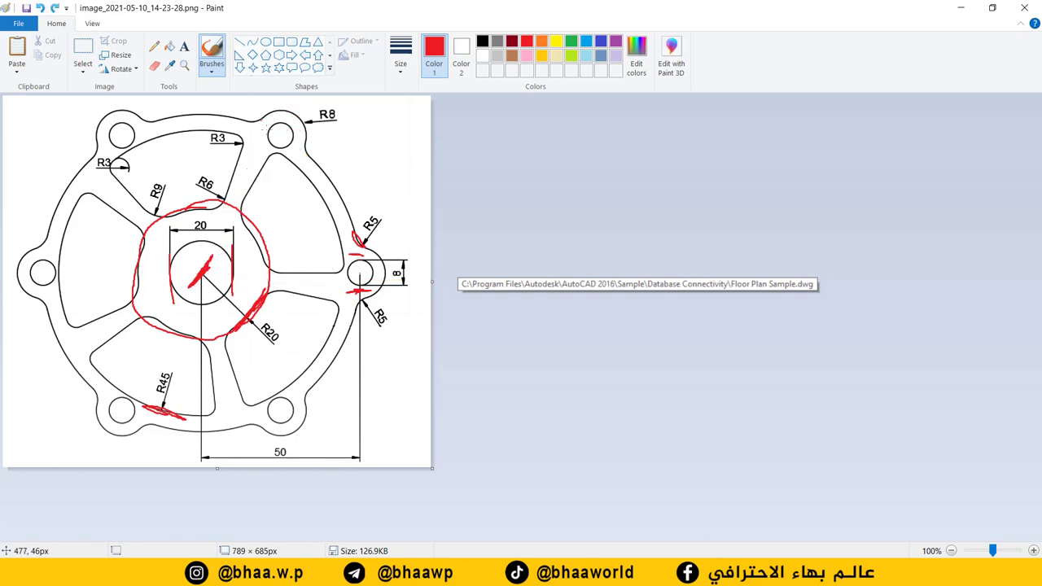
mouse_move(275, 154)
left_mouse_down()
mouse_move(241, 208)
mouse_move(263, 278)
left_mouse_up()
left_click_drag(243, 142, 242, 145)
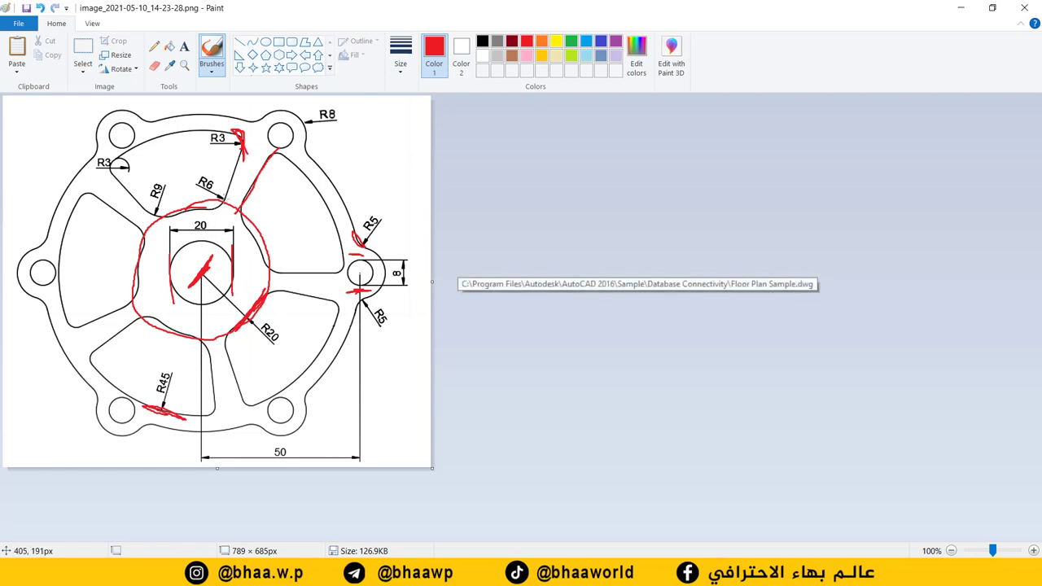
left_click_drag(210, 215, 231, 200)
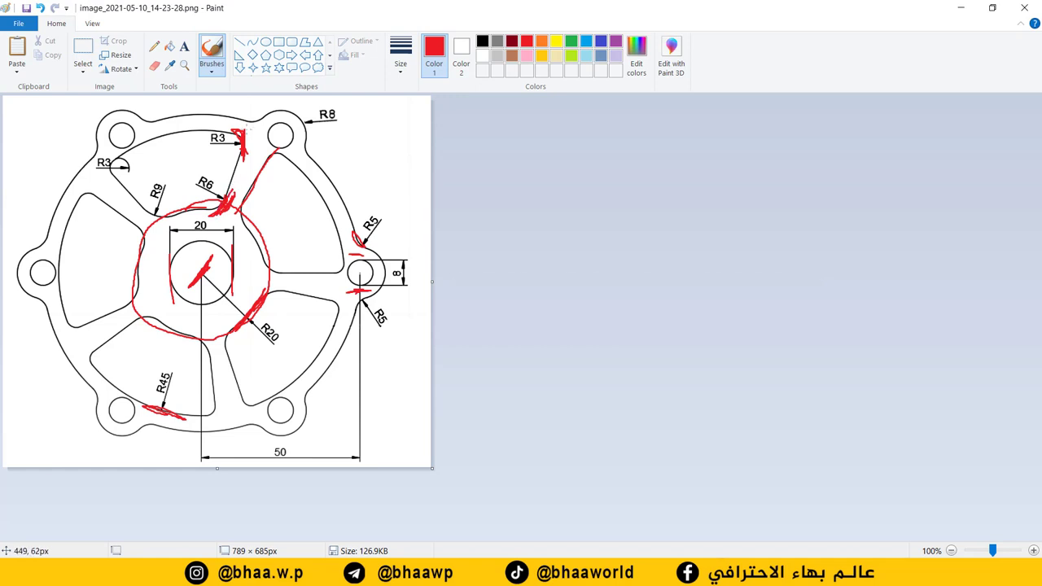
Step: Mark the R9 corner in red on the Paint reference, then bring AutoCAD back up
left_click_drag(155, 215, 157, 206)
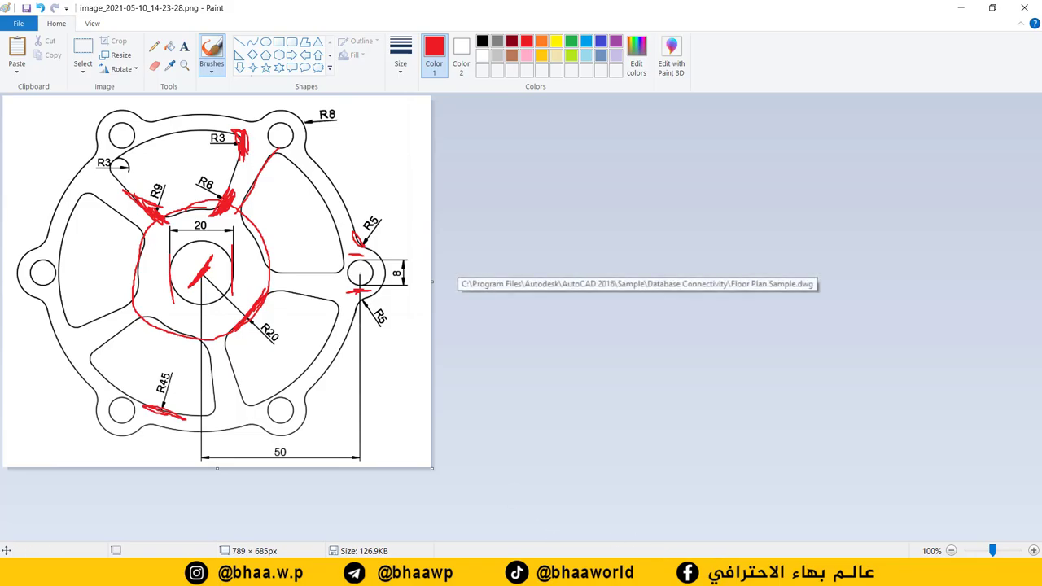
left_click(653, 574)
right_click(652, 574)
Step: Fillet the cutout's top and lower-right corners against the outer arc with radius 3
scroll(266, 267, "down", 2)
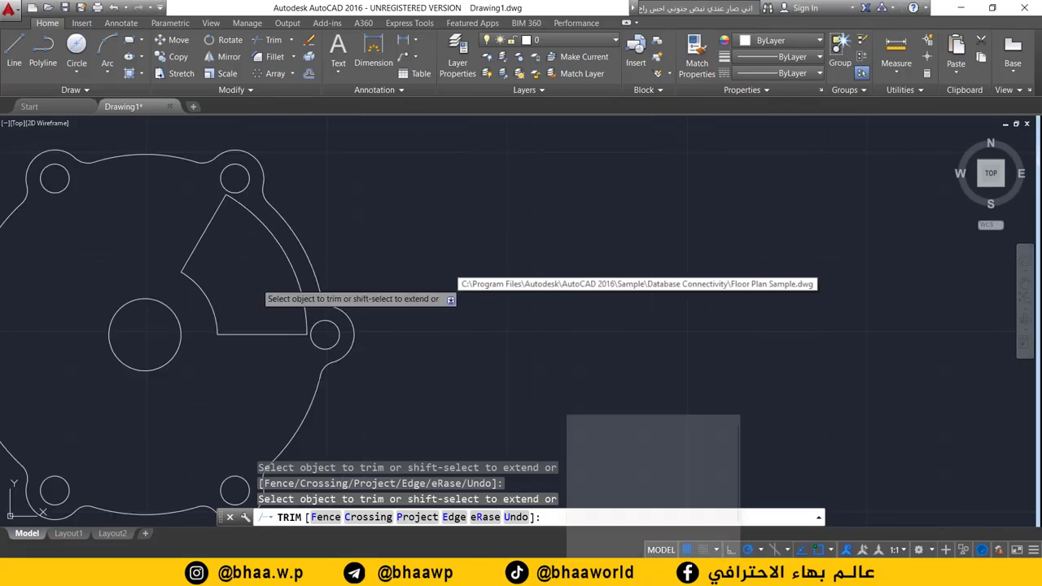
left_click(273, 58)
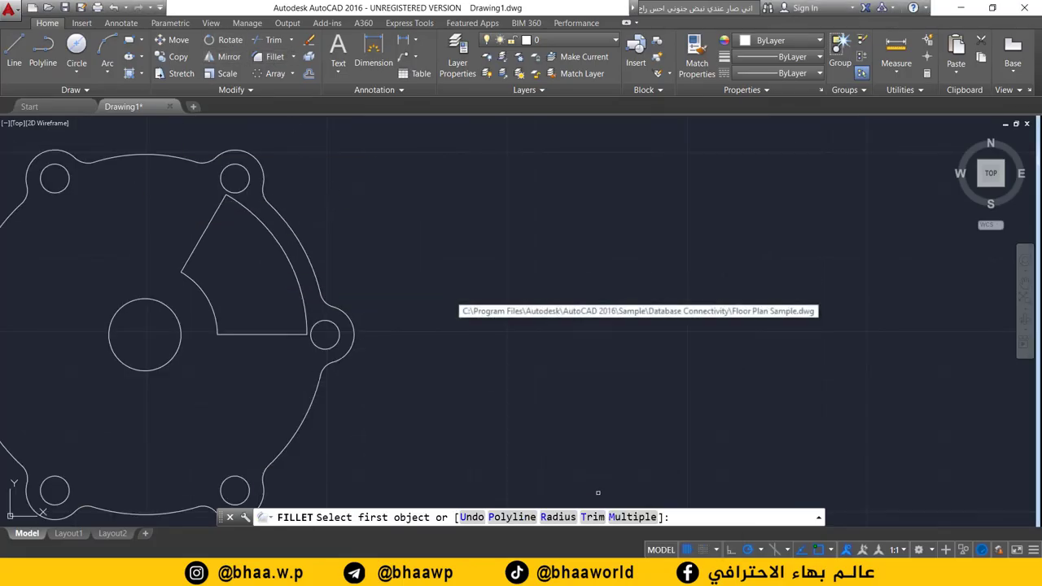
left_click(557, 519)
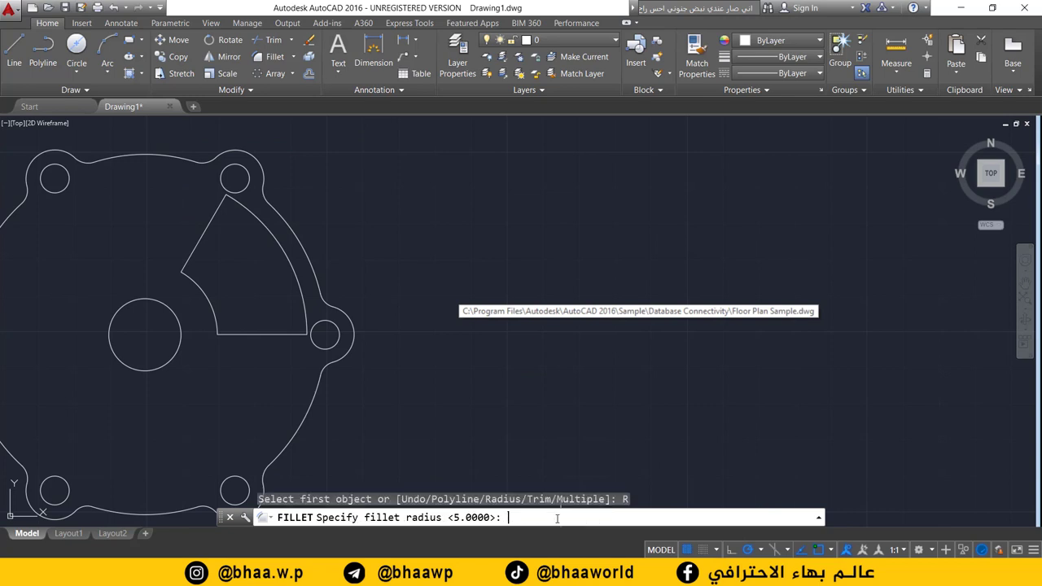
type("3")
key("Return")
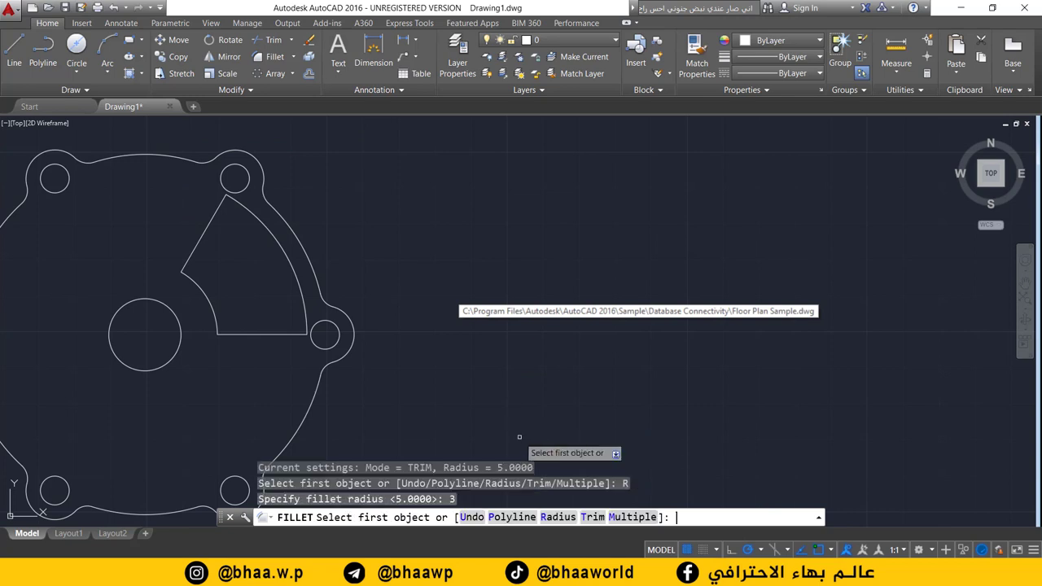
left_click(239, 202)
left_click(220, 206)
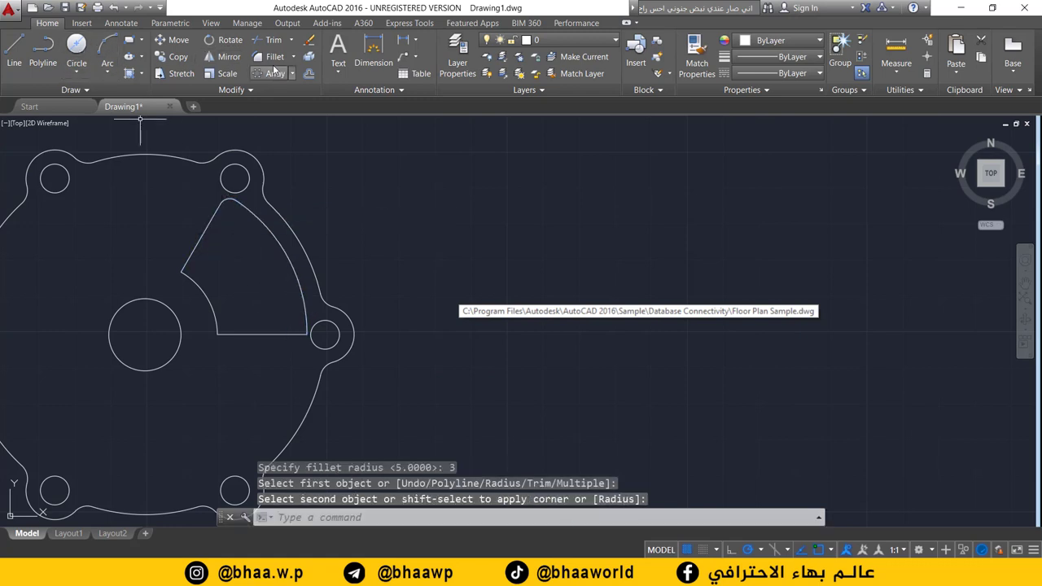
left_click(274, 57)
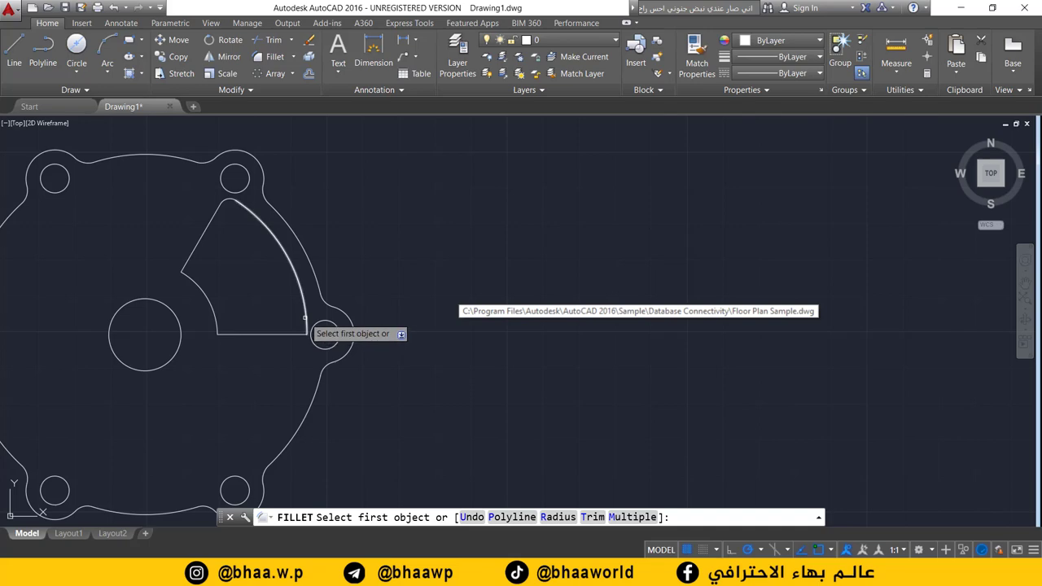
left_click(301, 324)
left_click(296, 334)
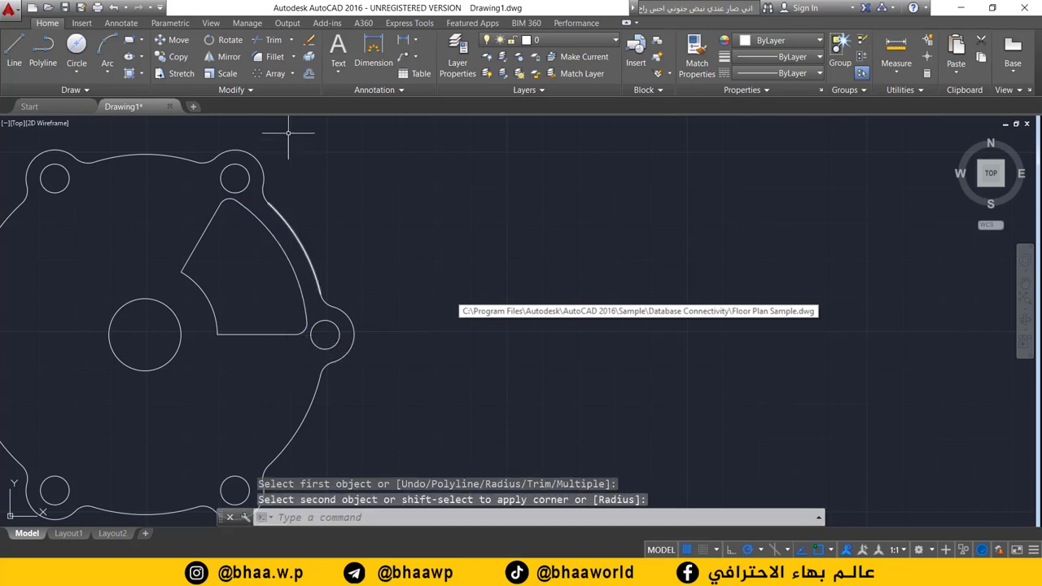
left_click(268, 59)
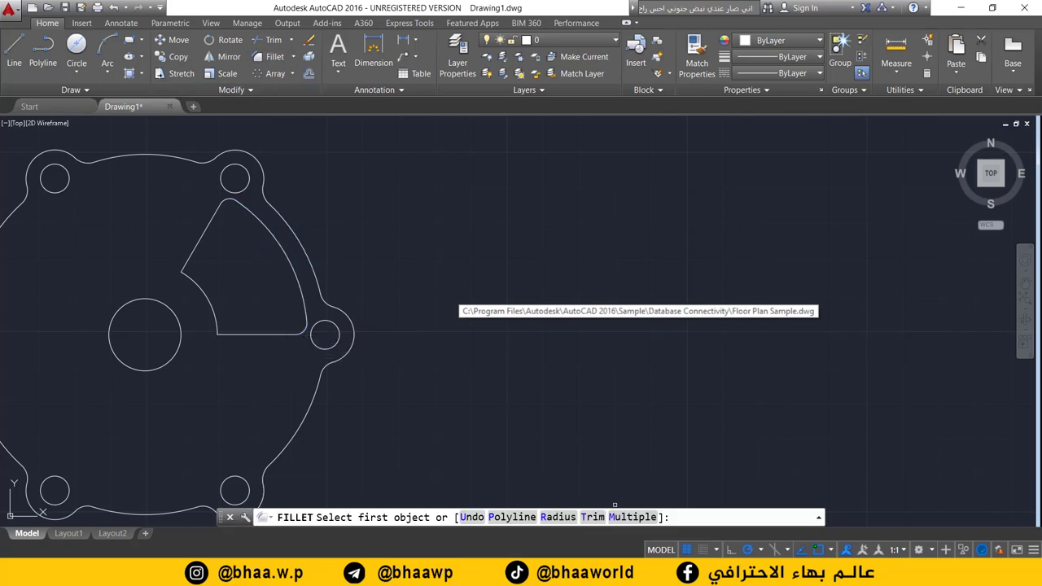
key("alt+Tab")
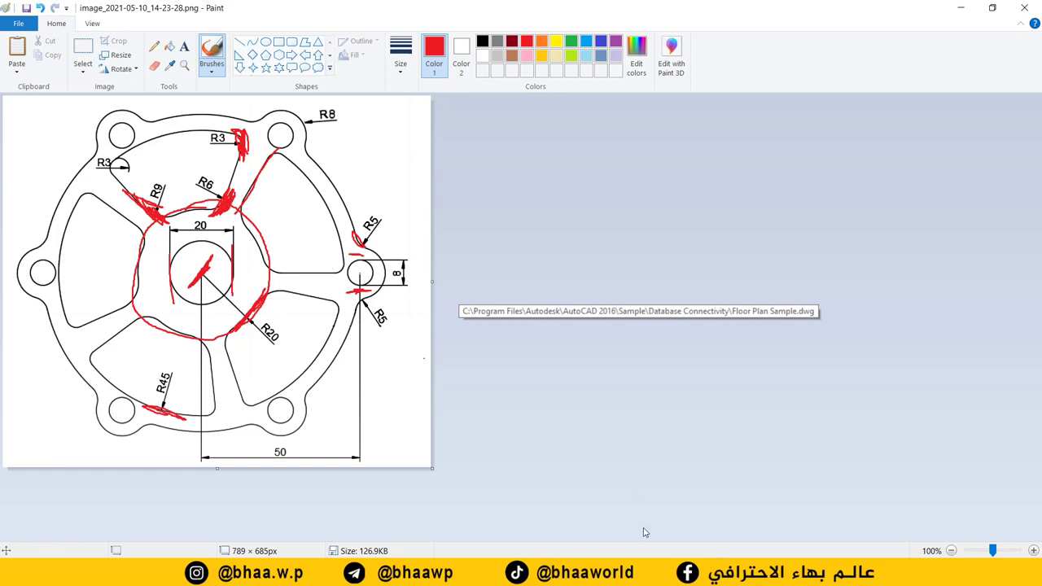
Step: Fillet the cutout's lower-left corner between the inner arc and bottom line with radius 6
key("alt+Tab")
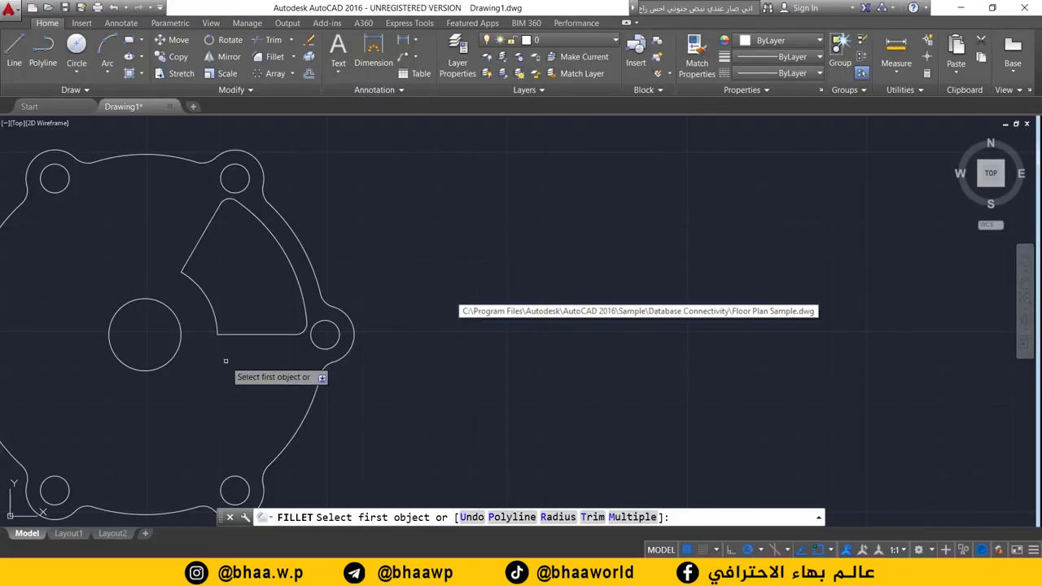
scroll(227, 363, "up", 4)
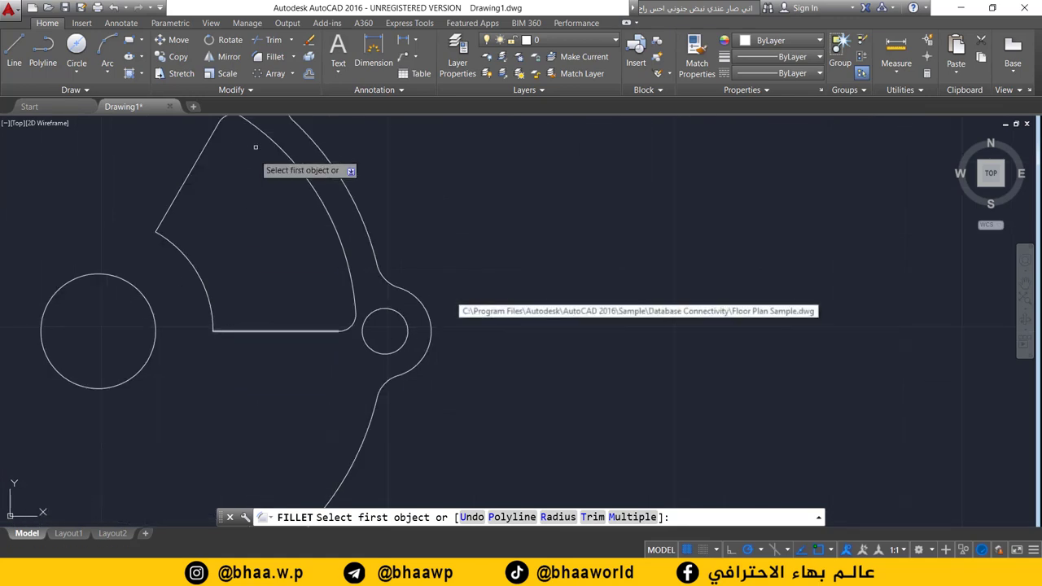
left_click(263, 59)
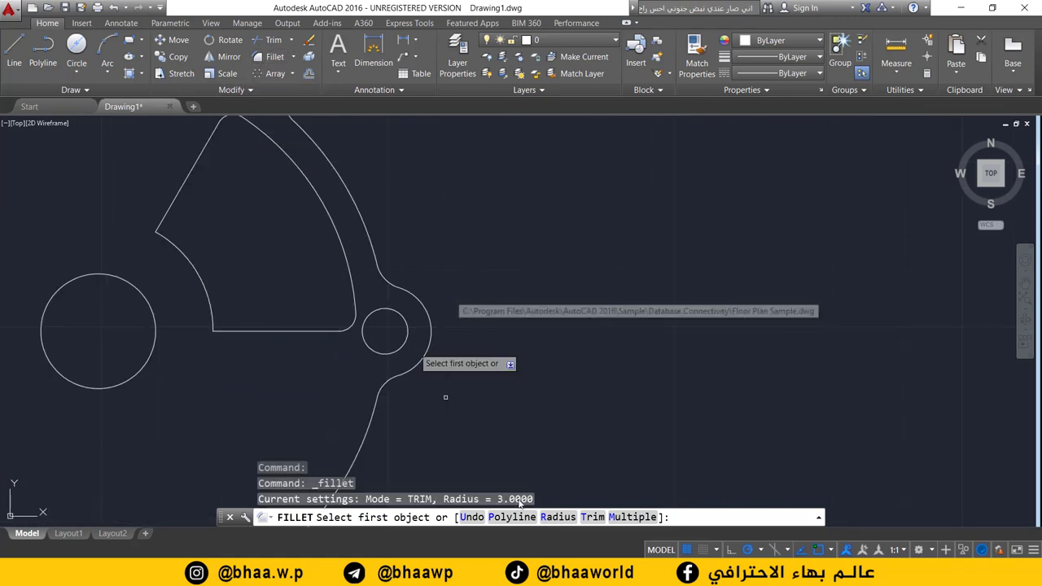
left_click(558, 517)
type("6")
key("Return")
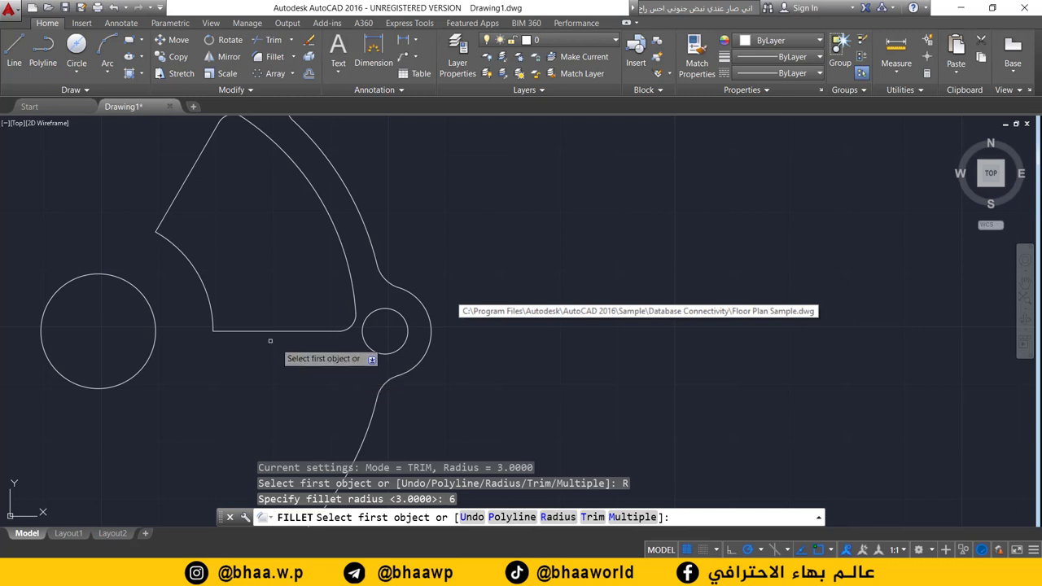
left_click(211, 318)
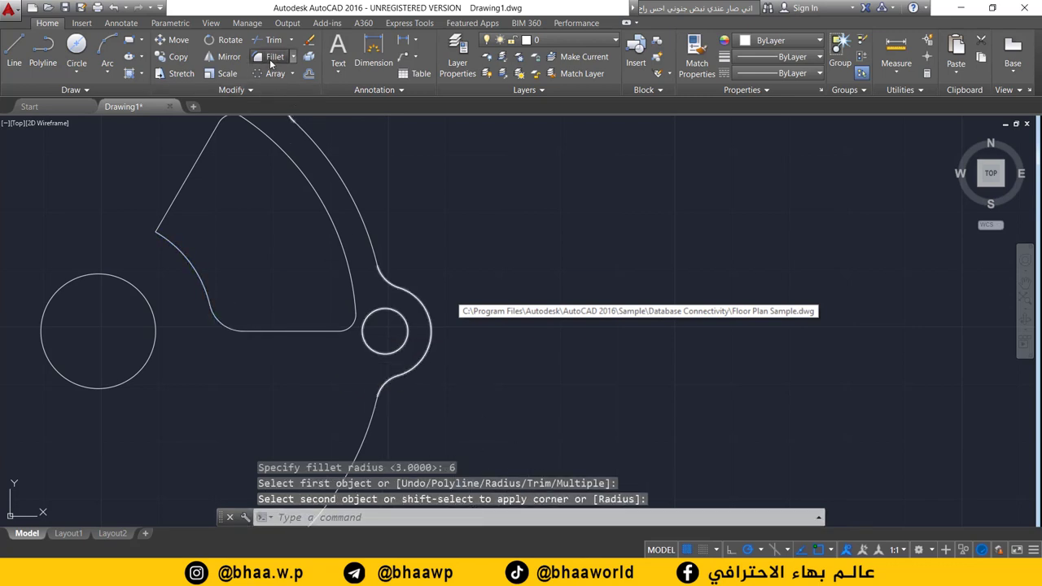
left_click(271, 61)
Step: Fillet the cutout's left corner between the slanted left edge and inner arc with radius 9
type("R")
key("Return")
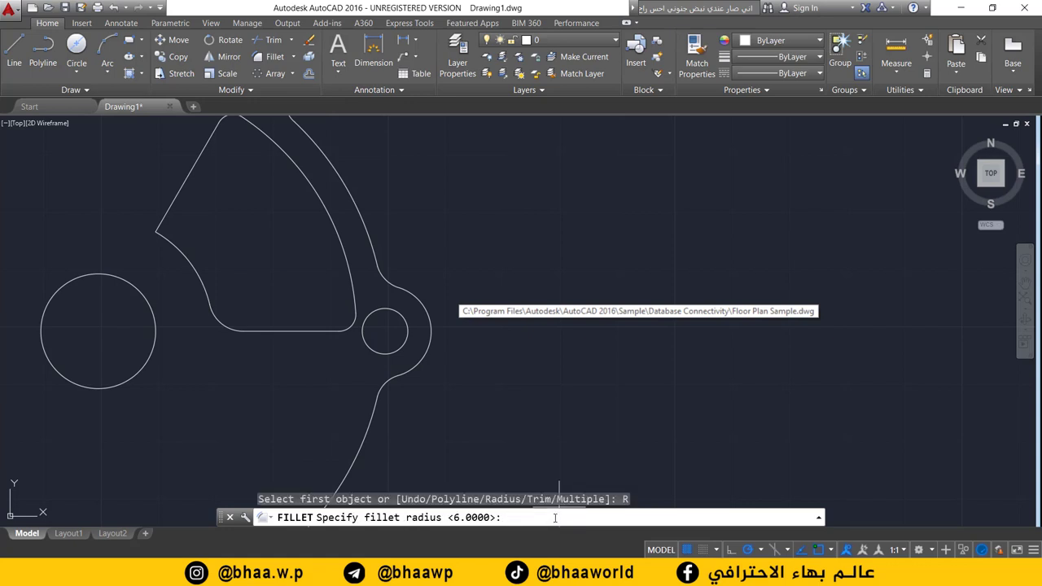
key("Return")
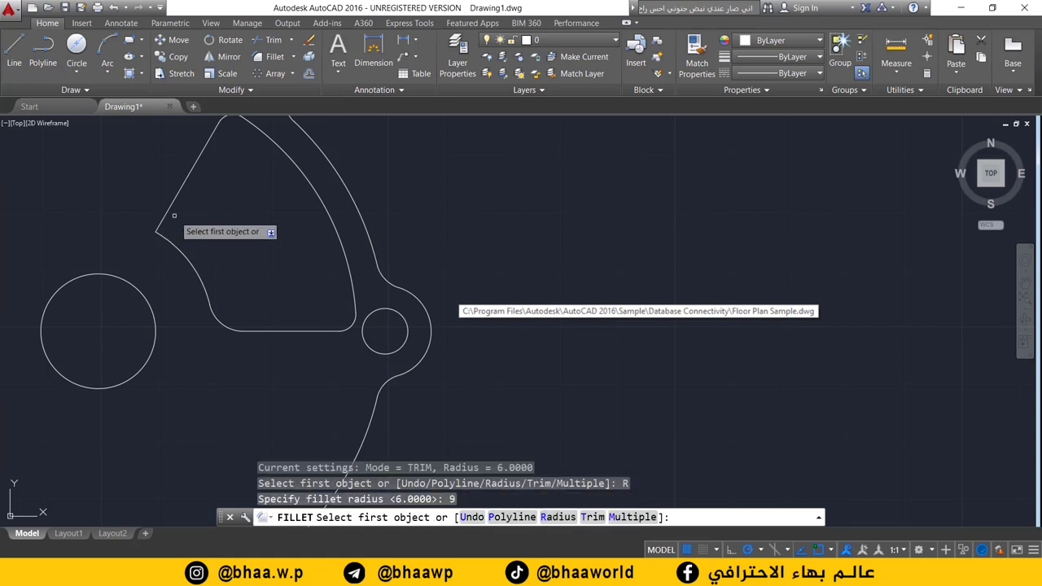
left_click(167, 211)
left_click(202, 274)
scroll(221, 284, "down", 1)
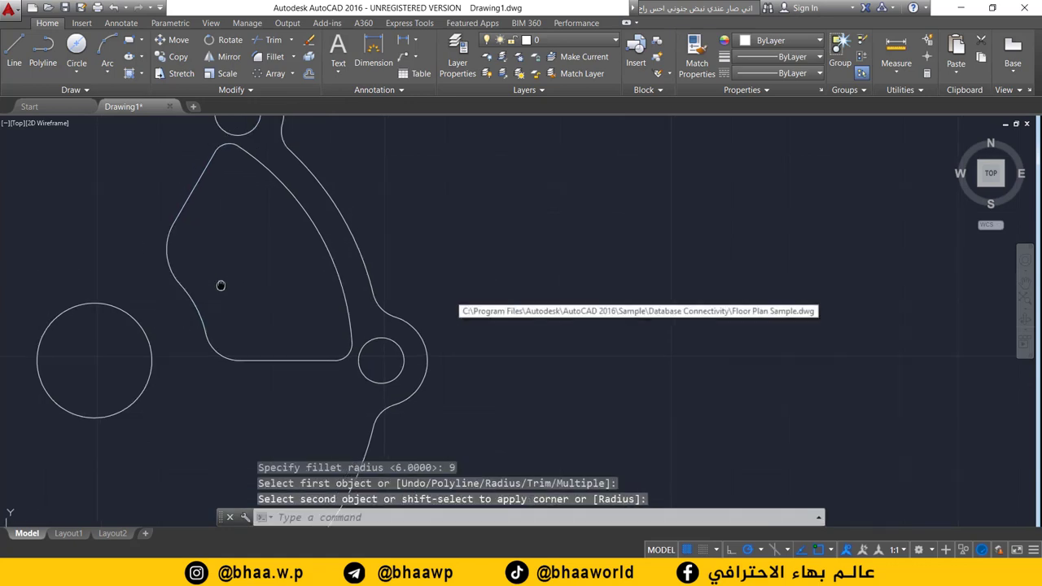
scroll(215, 302, "down", 2)
scroll(320, 227, "down", 2)
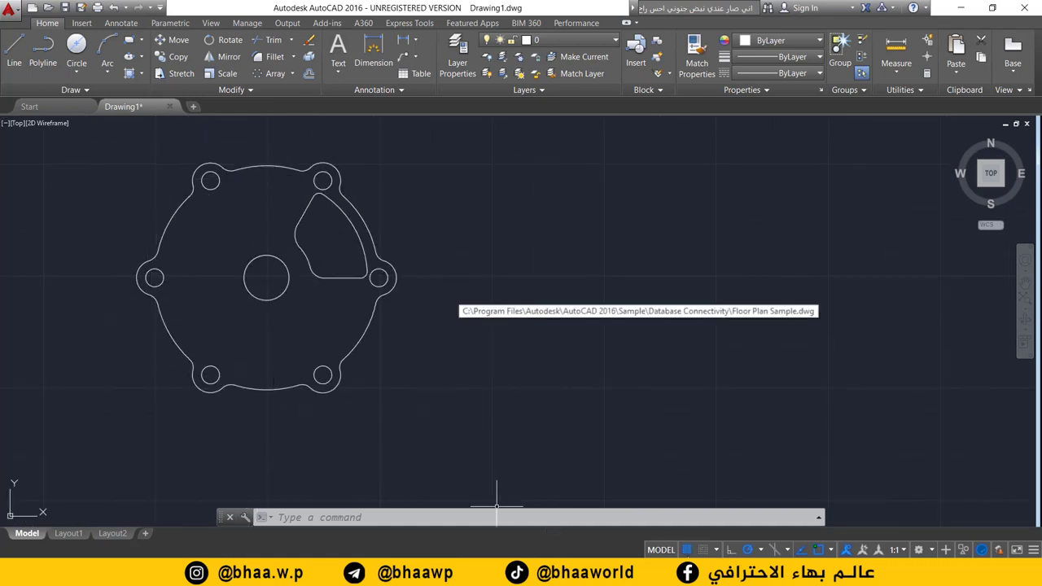
Step: Add red marks along the other cutout edges on the Paint sketch, then minimize Paint
key("alt+Tab")
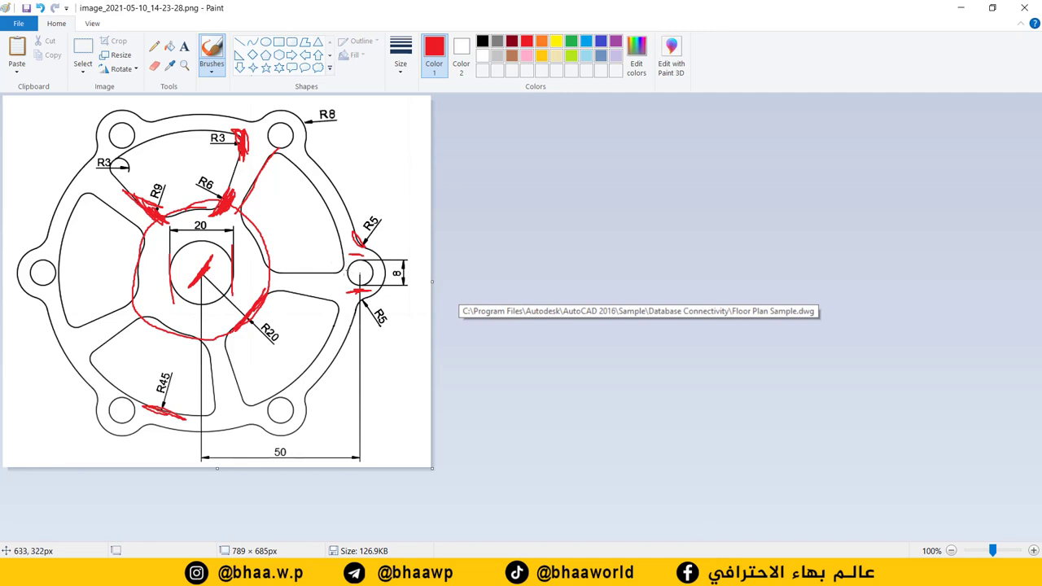
left_click_drag(280, 271, 254, 240)
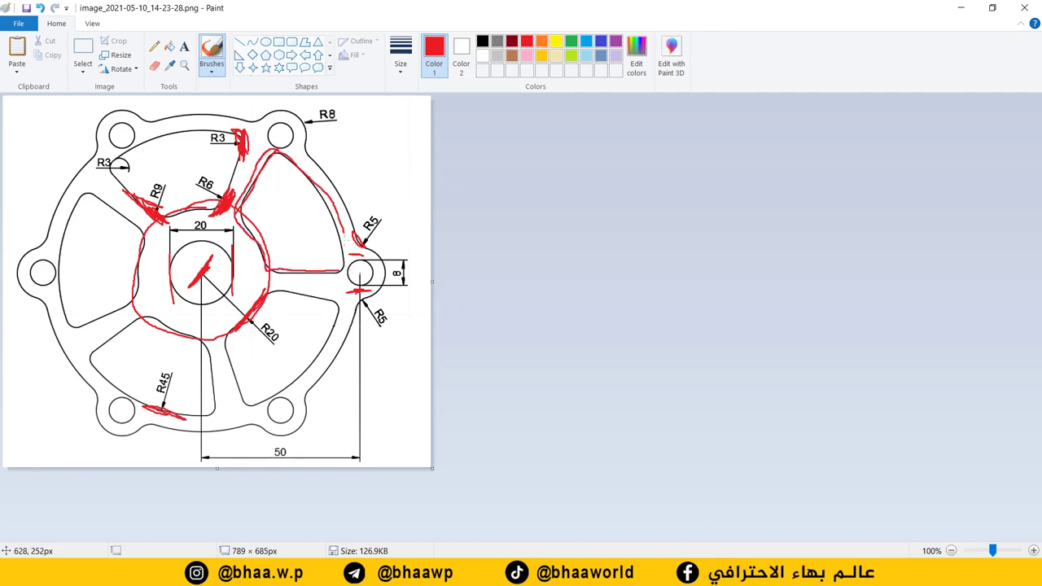
left_click_drag(285, 215, 288, 194)
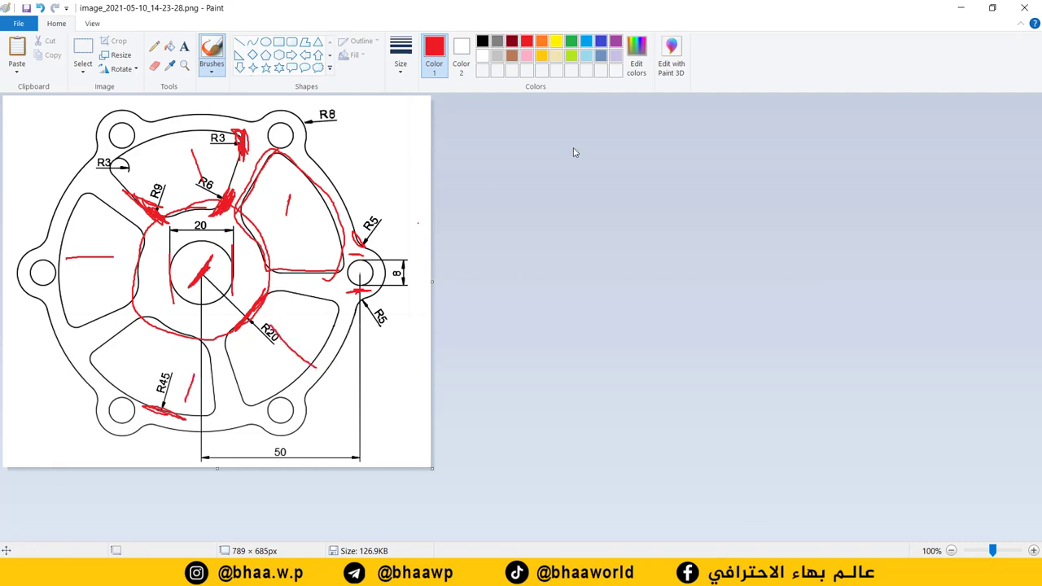
left_click(960, 8)
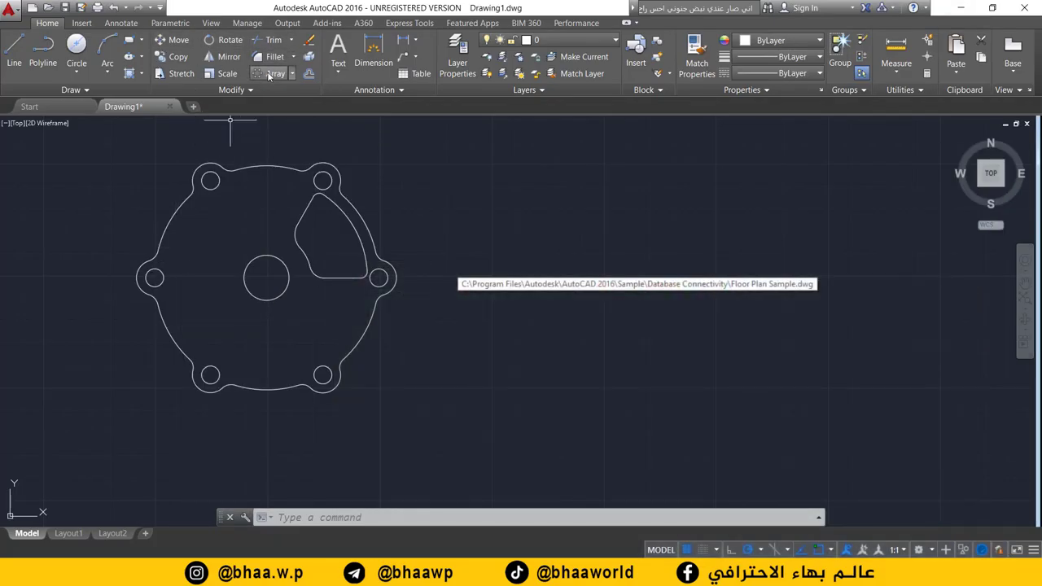
Step: Select the whole rounded cutout outline, including its edges and fillet arcs
scroll(385, 192, "up", 1)
scroll(385, 191, "up", 2)
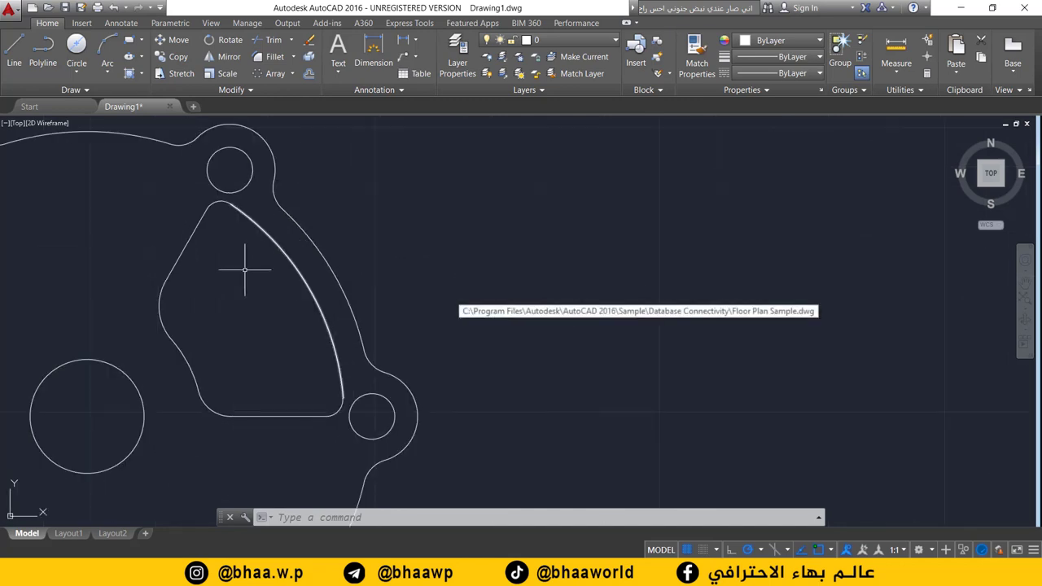
left_click(214, 204)
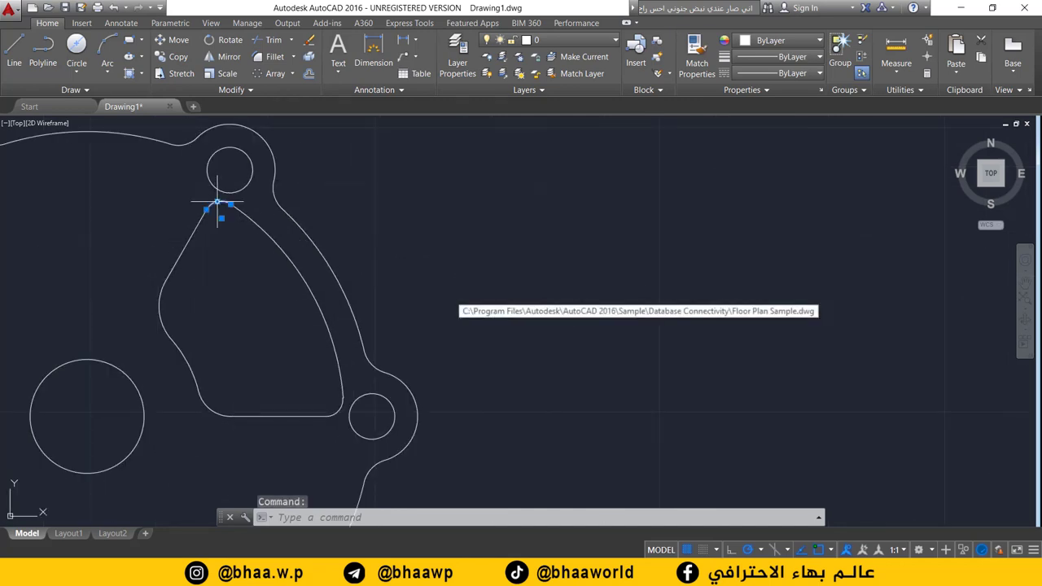
left_click(333, 404)
left_click(310, 409)
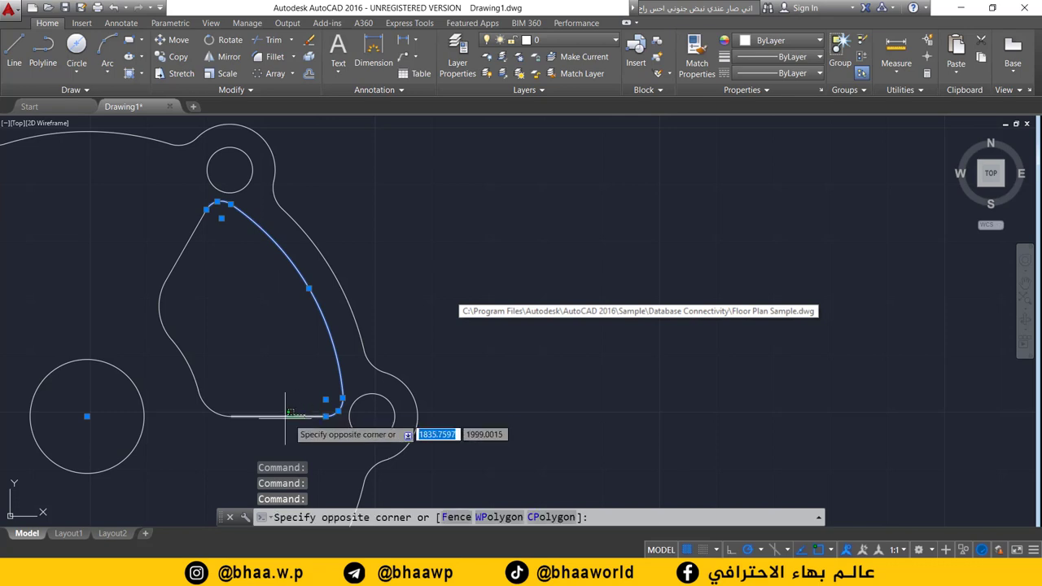
left_click(274, 412)
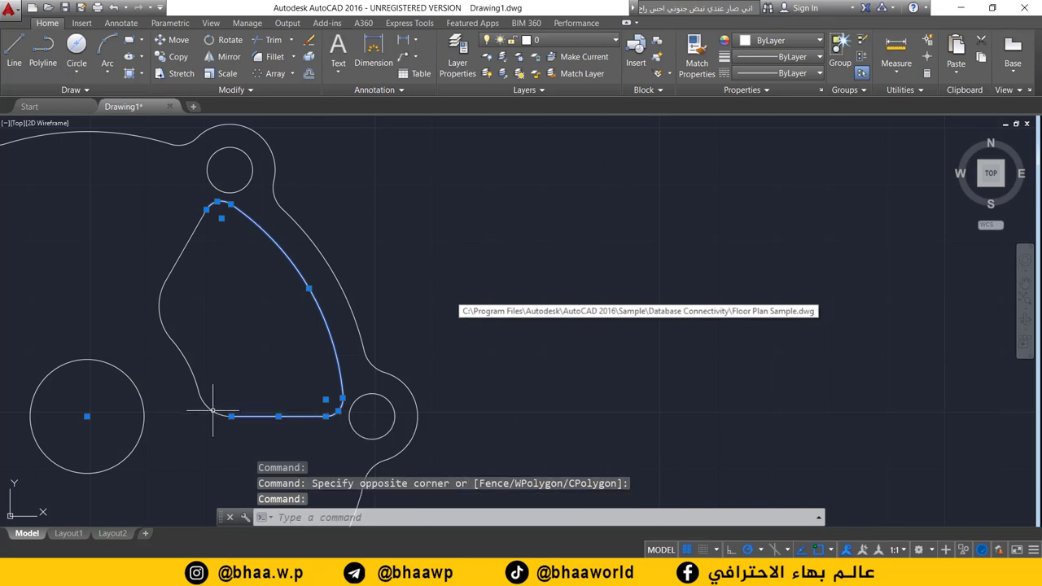
left_click(210, 409)
left_click(194, 368)
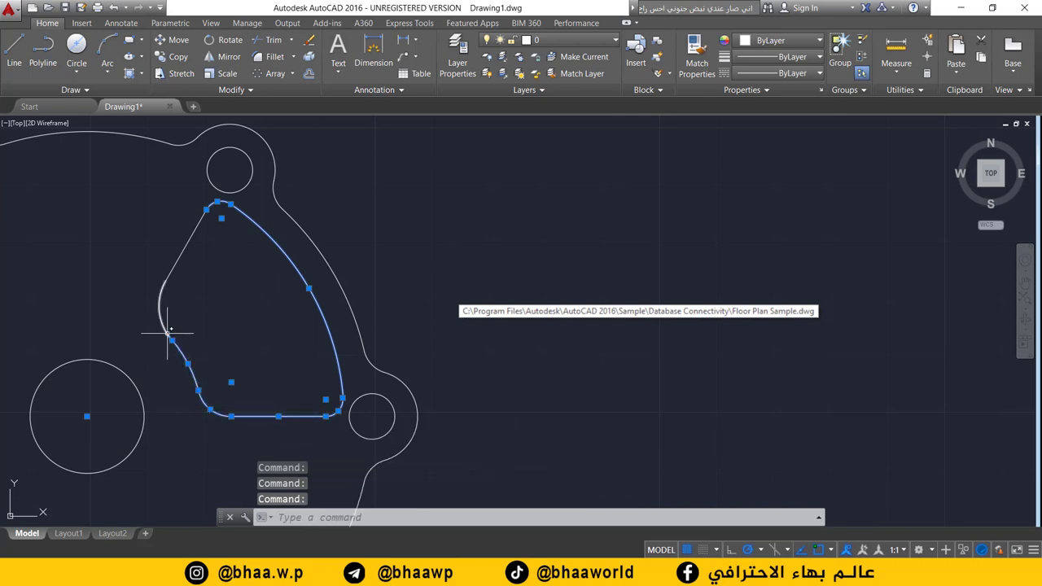
left_click(182, 252)
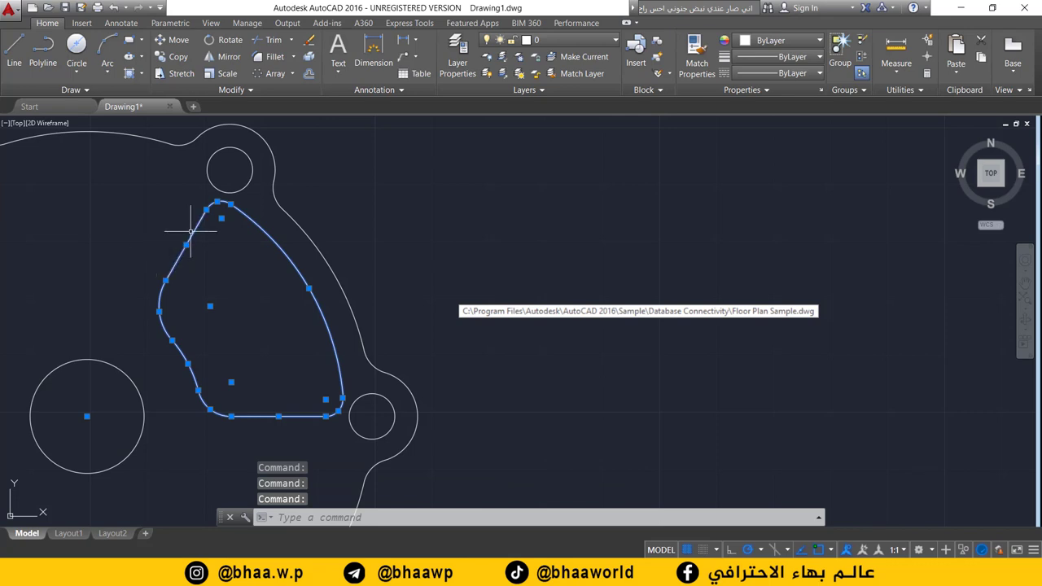
scroll(193, 237, "down", 4)
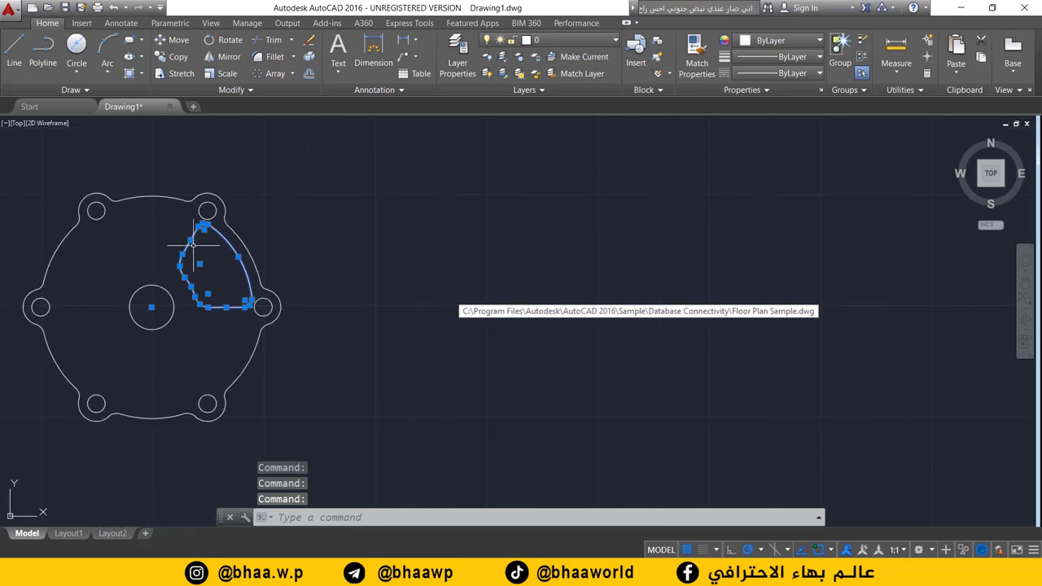
Step: Polar-array the cutout into 5 items around the central hole
left_click(292, 73)
left_click(290, 151)
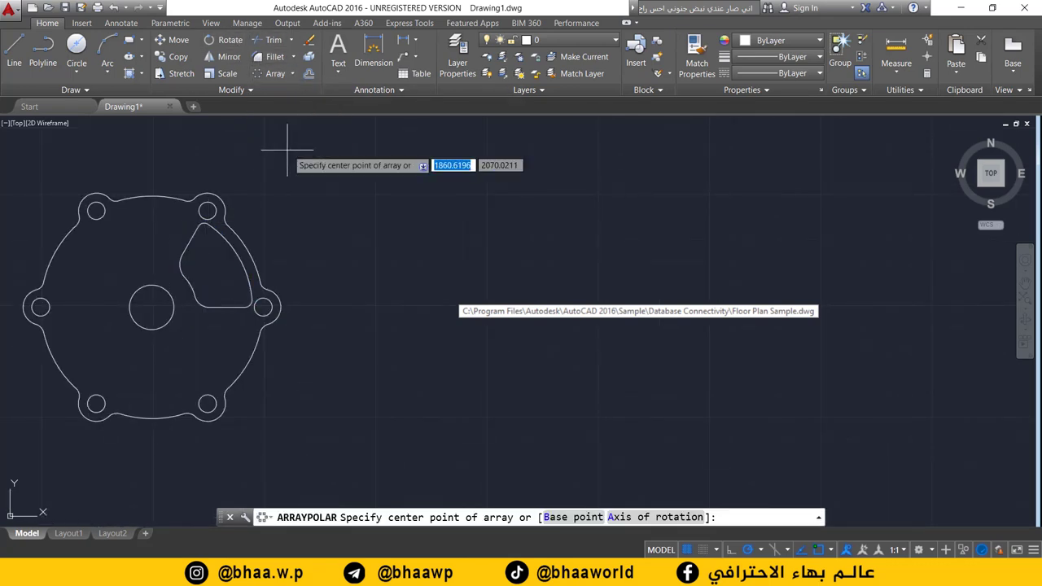
left_click(151, 307)
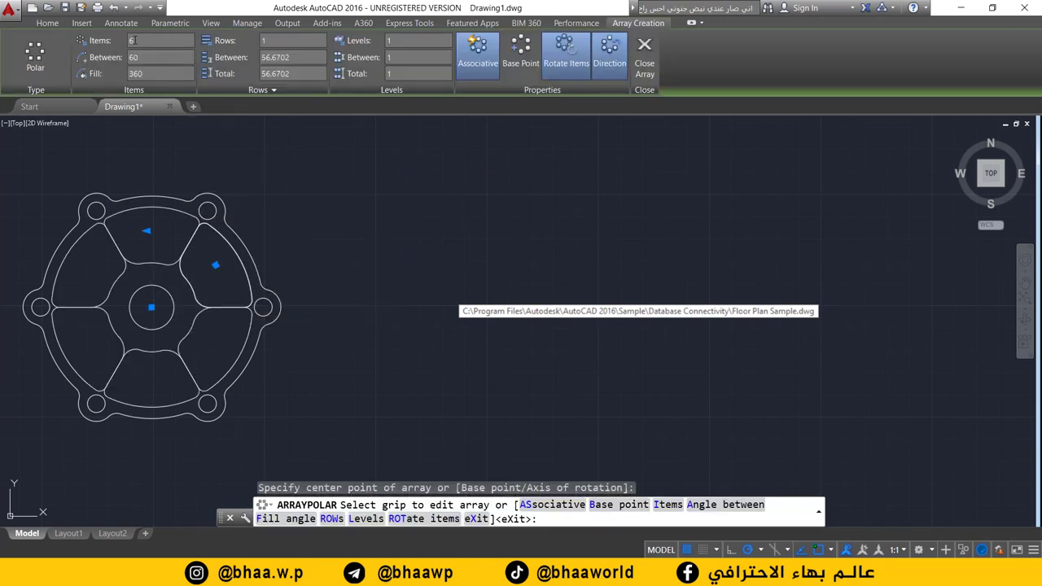
left_click(132, 40)
type("5")
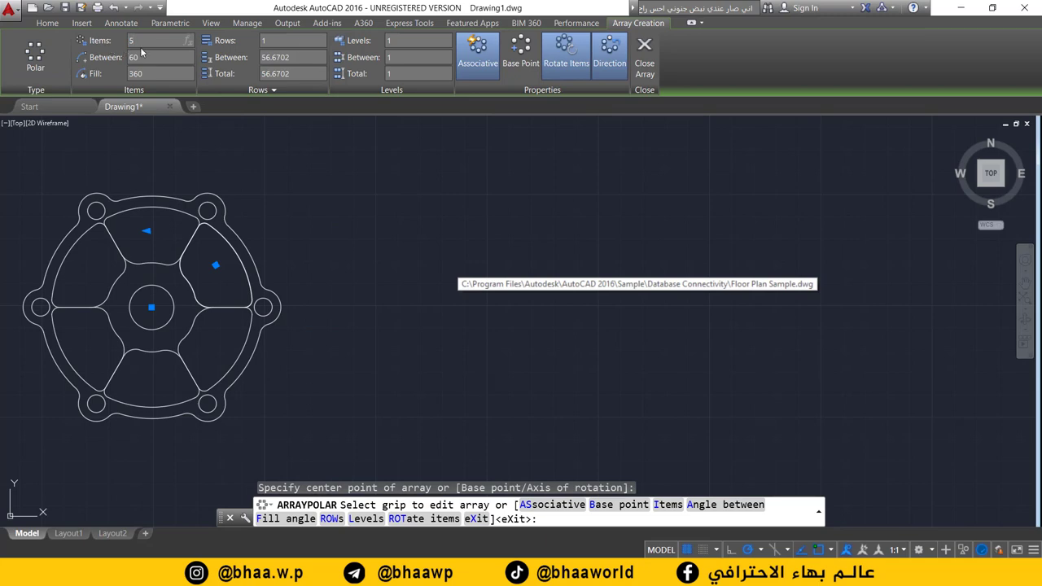
left_click(643, 57)
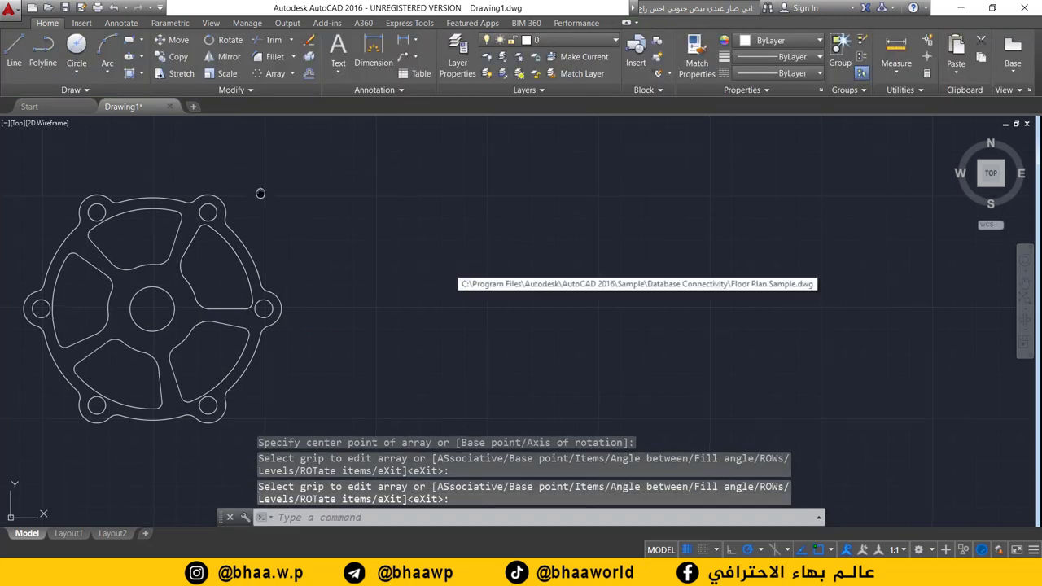
middle_click_drag(260, 193, 304, 235)
scroll(265, 251, "up", 3)
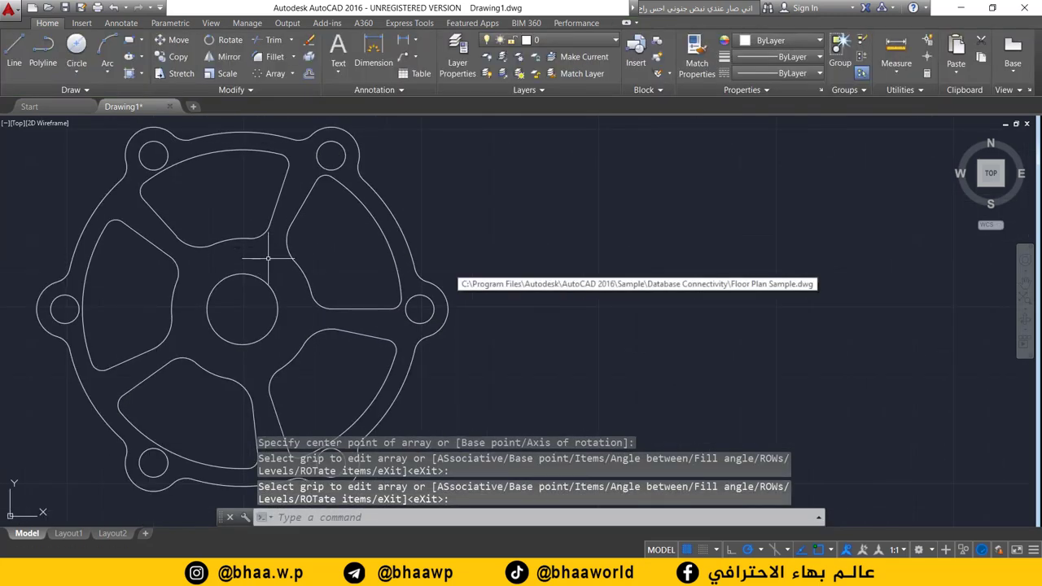
scroll(267, 259, "down", 2)
key("alt+Tab")
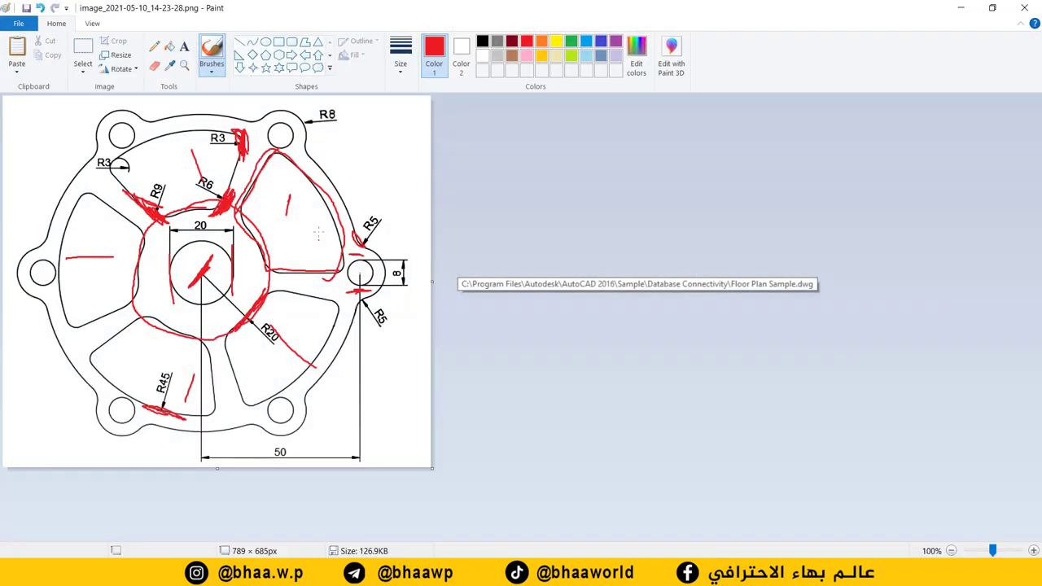
left_click(967, 7)
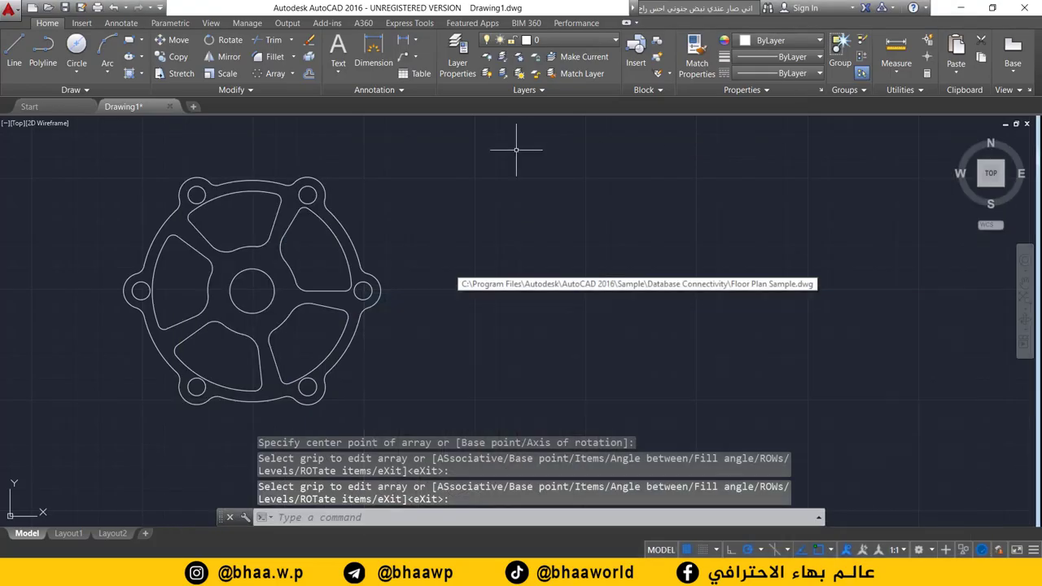
middle_click_drag(385, 271, 399, 261)
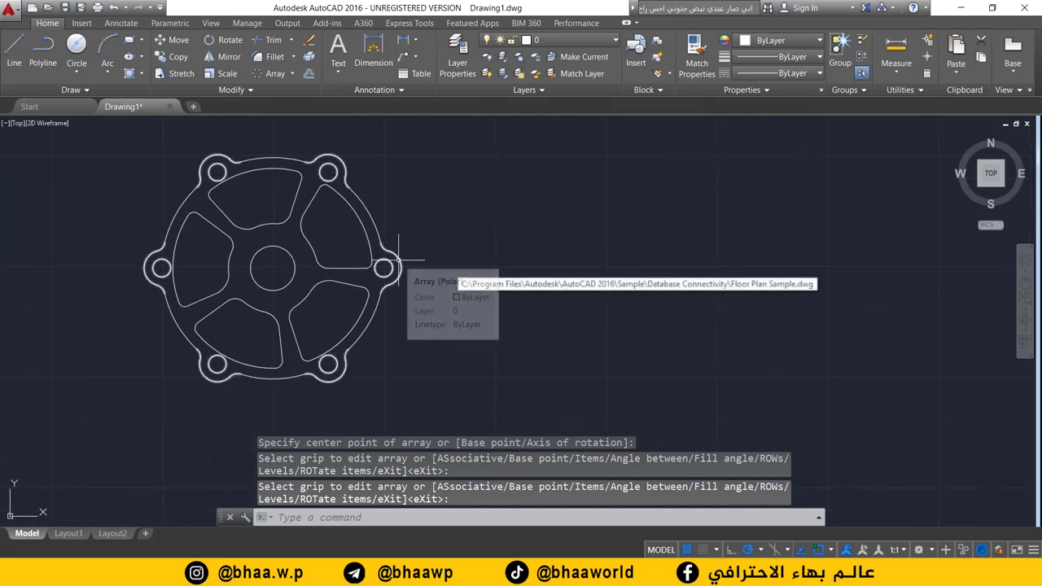
scroll(391, 252, "up", 1)
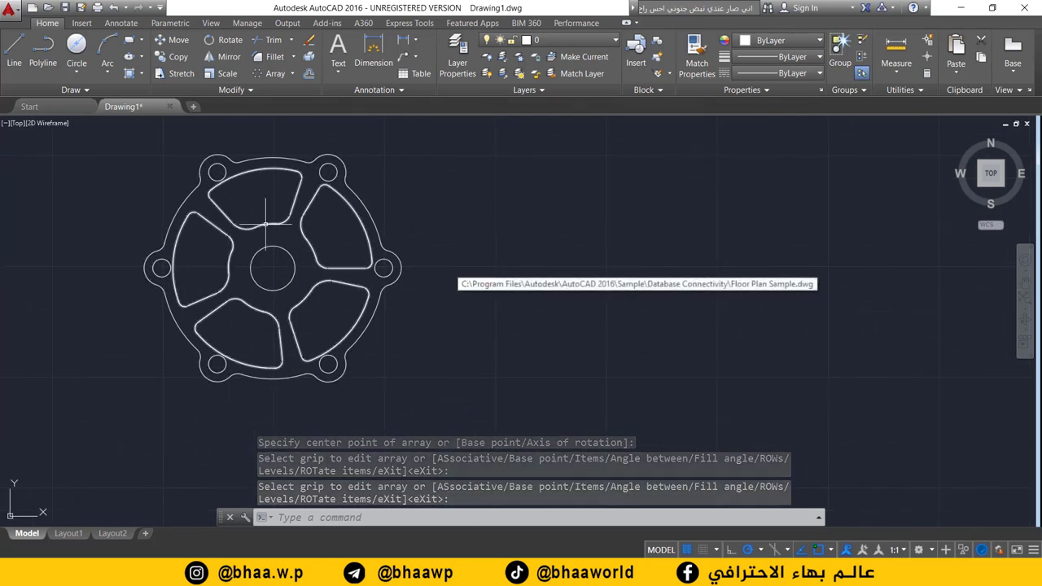
scroll(326, 236, "up", 1)
scroll(269, 259, "up", 1)
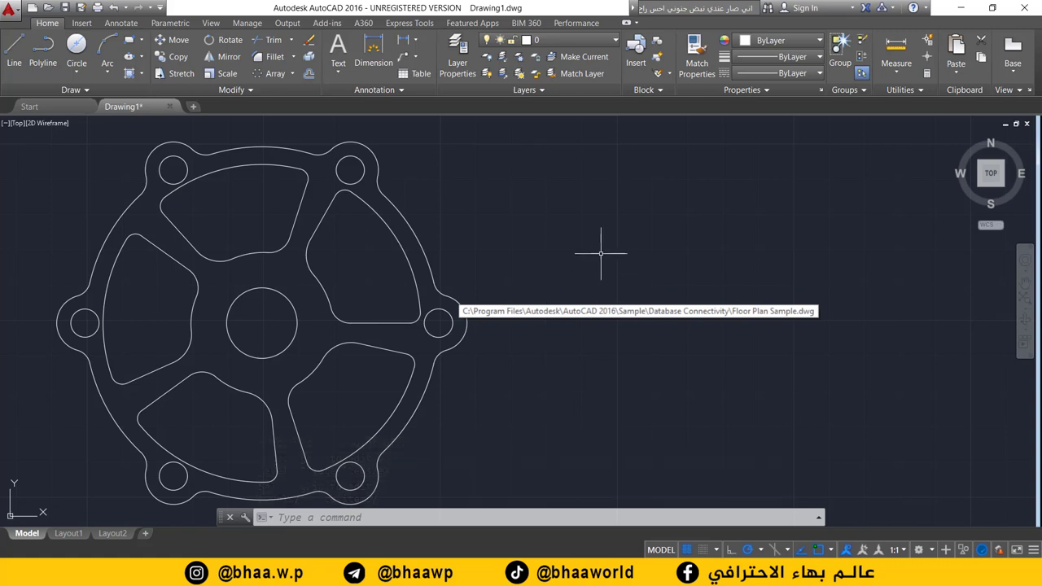
scroll(589, 253, "down", 2)
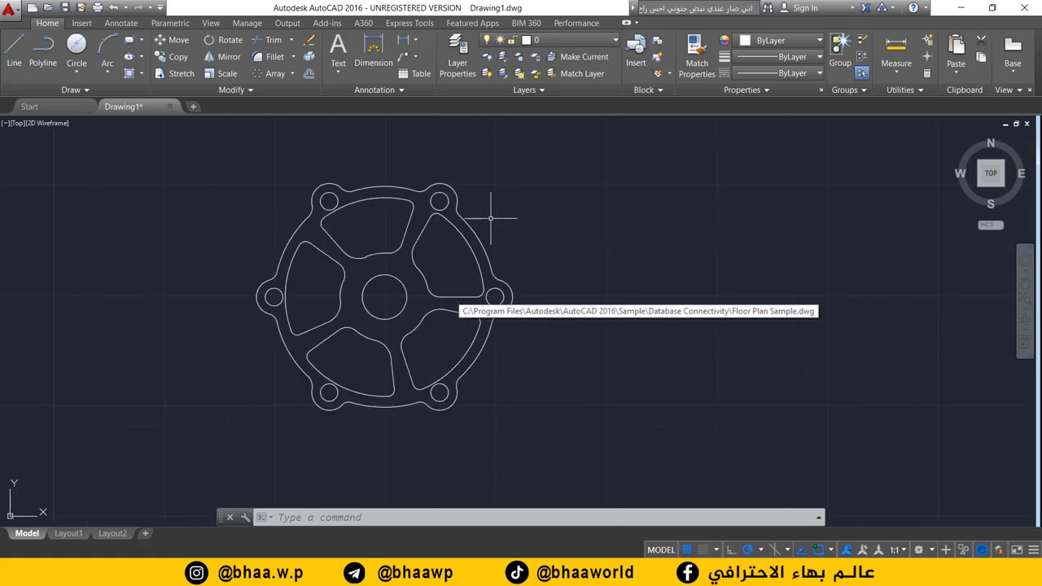